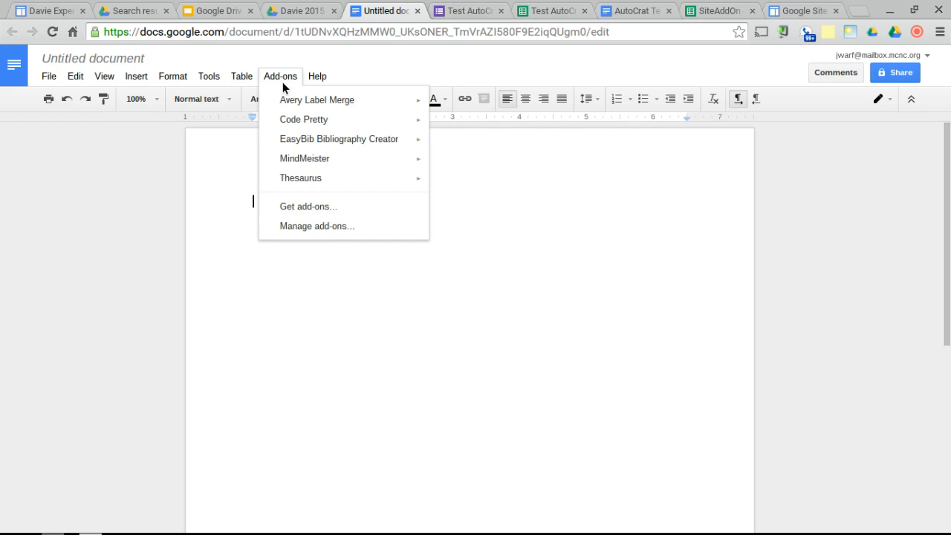
# - Open the gallery for getting new document add-ons
pyautogui.hotkey('ctrl', '+')
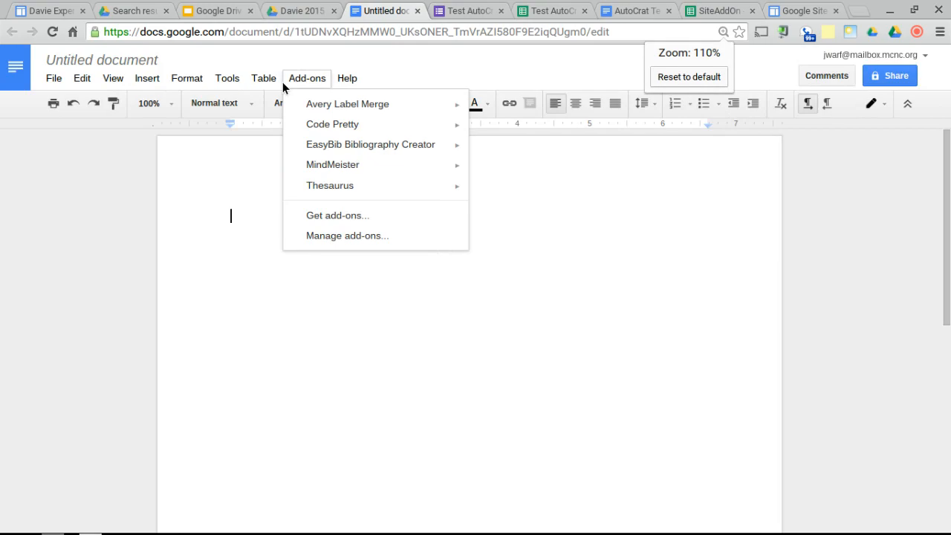
pyautogui.hotkey('ctrl', '+')
pyautogui.moveTo(284, 83)
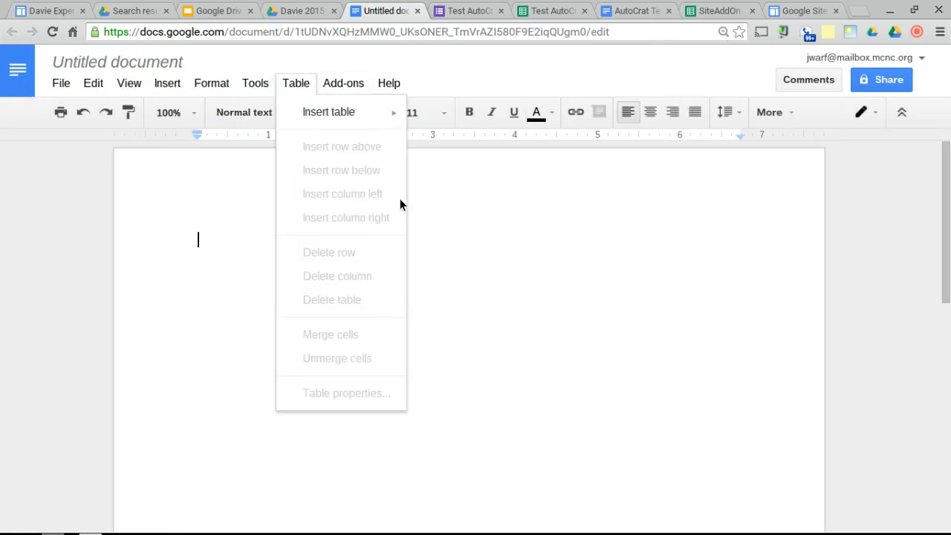
pyautogui.moveTo(341, 93)
pyautogui.click(381, 243)
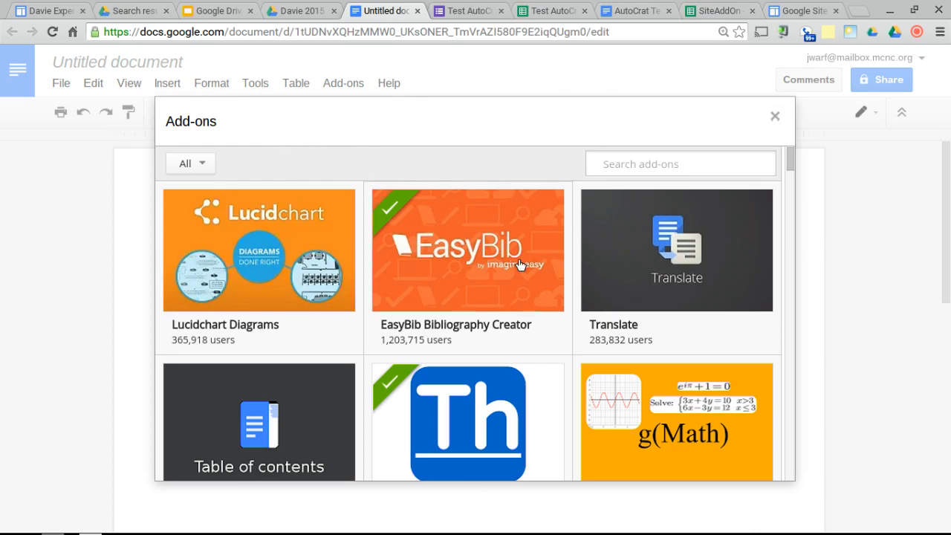
# - Examine the gallery's most popular add-ons, including EasyBib, Translate, g(Math), Thesaurus, Charts and Openclipart
pyautogui.moveTo(490, 265)
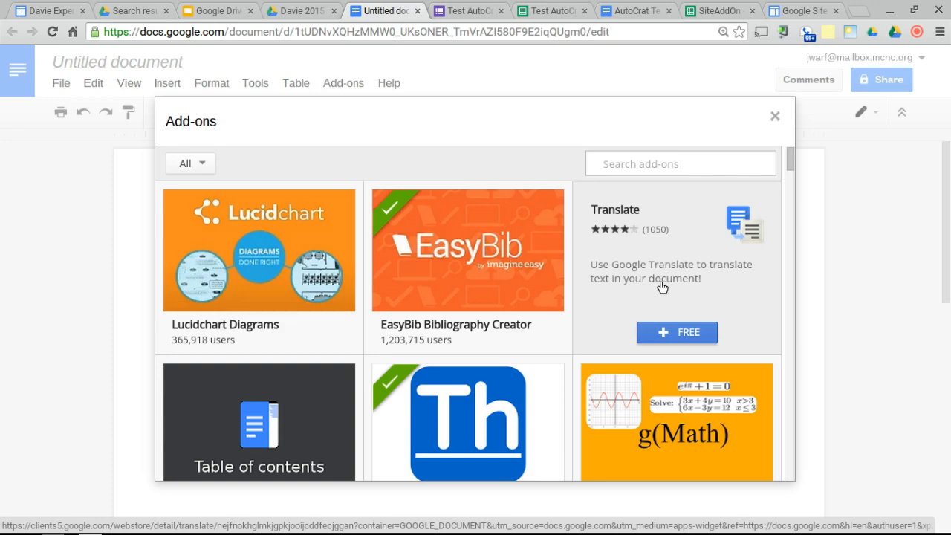
pyautogui.scroll(-1, 663, 287)
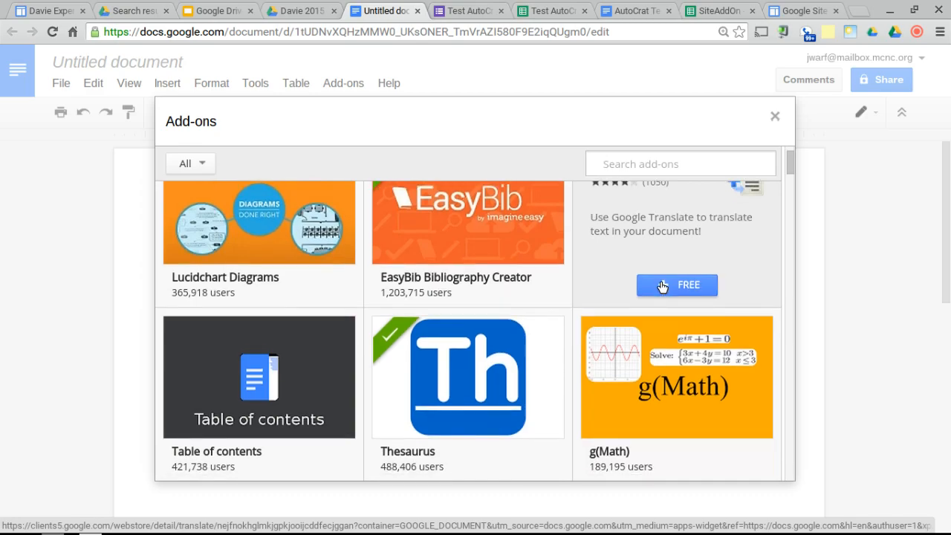
pyautogui.moveTo(619, 334)
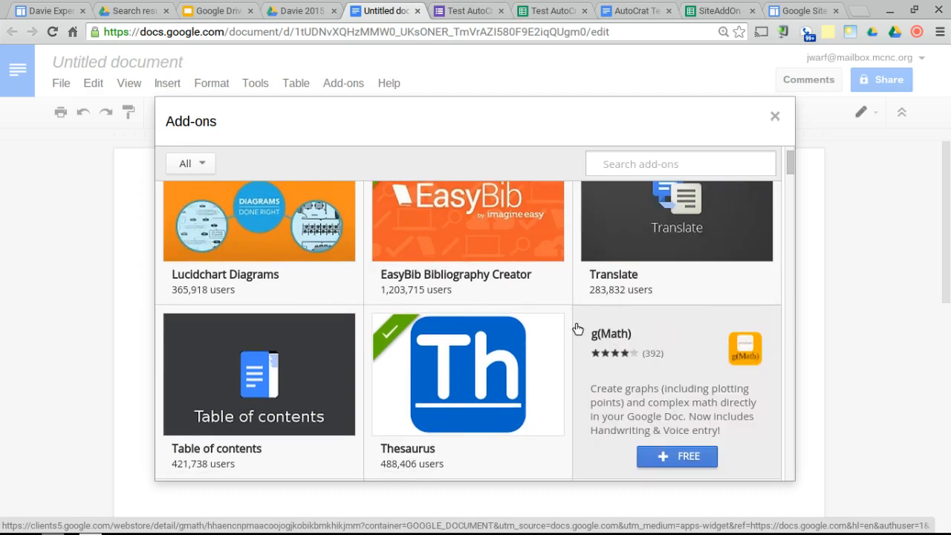
pyautogui.scroll(-3, 578, 328)
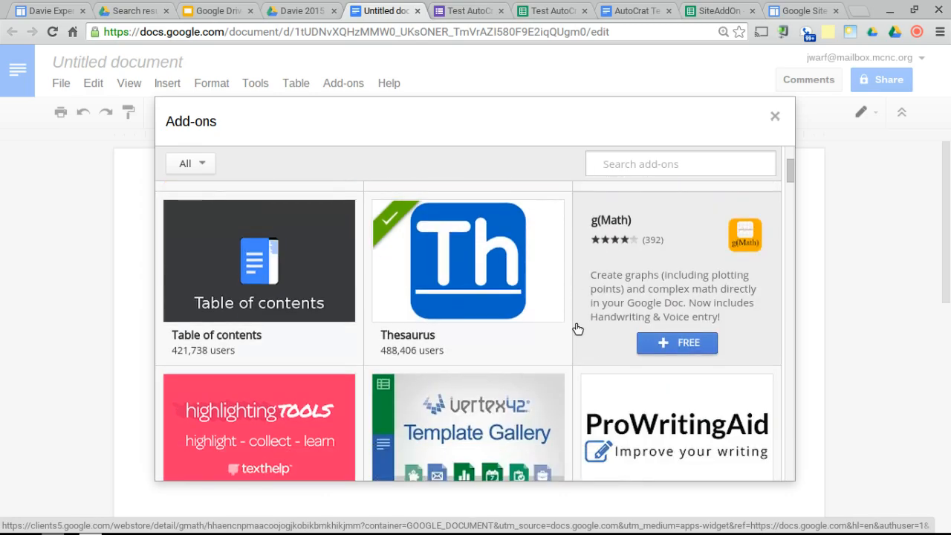
pyautogui.moveTo(530, 311)
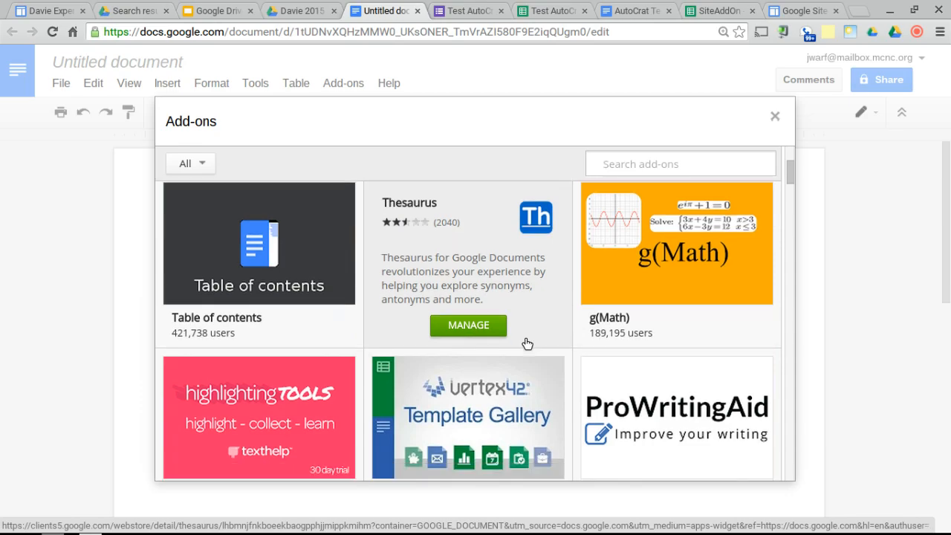
pyautogui.scroll(-5, 527, 344)
pyautogui.scroll(-2, 525, 344)
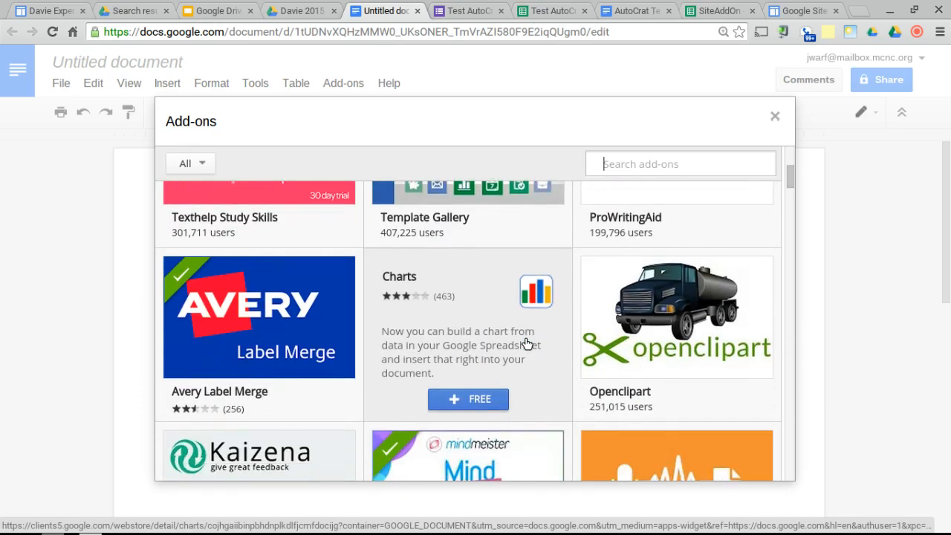
pyautogui.moveTo(676, 363)
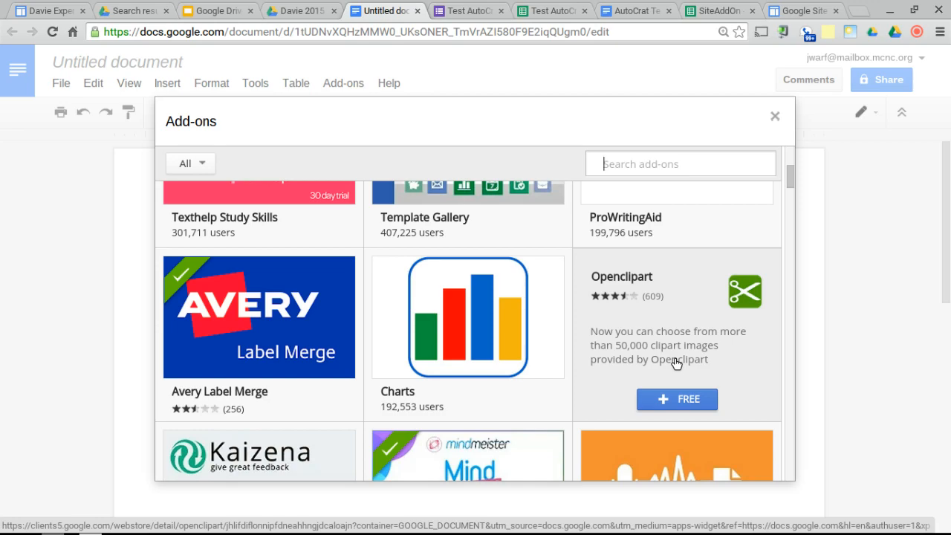
# - Examine the descriptions of Avery Label Merge, Kaizena Mini, Speech Recognition, Table Formatter and HelloSign in the add-ons gallery
pyautogui.moveTo(297, 297)
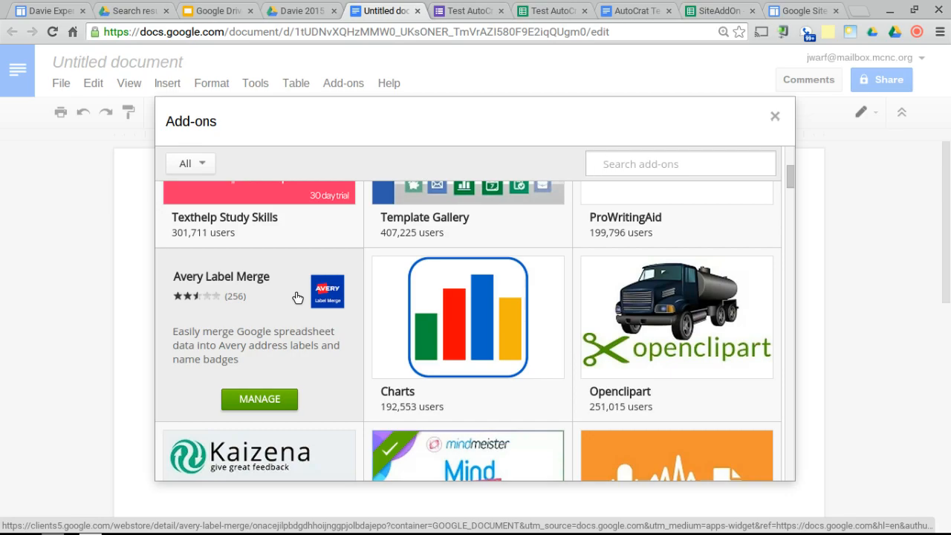
pyautogui.scroll(-1, 298, 297)
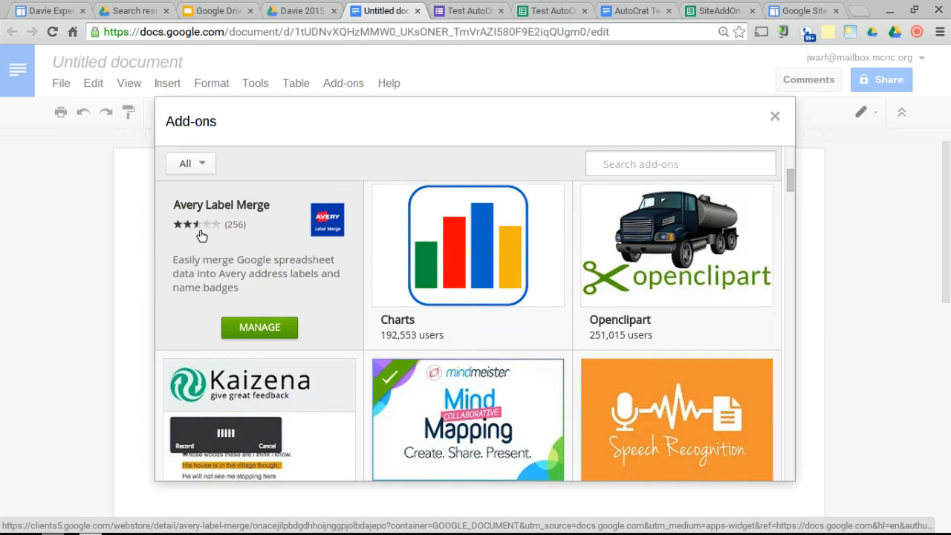
pyautogui.scroll(-2, 344, 291)
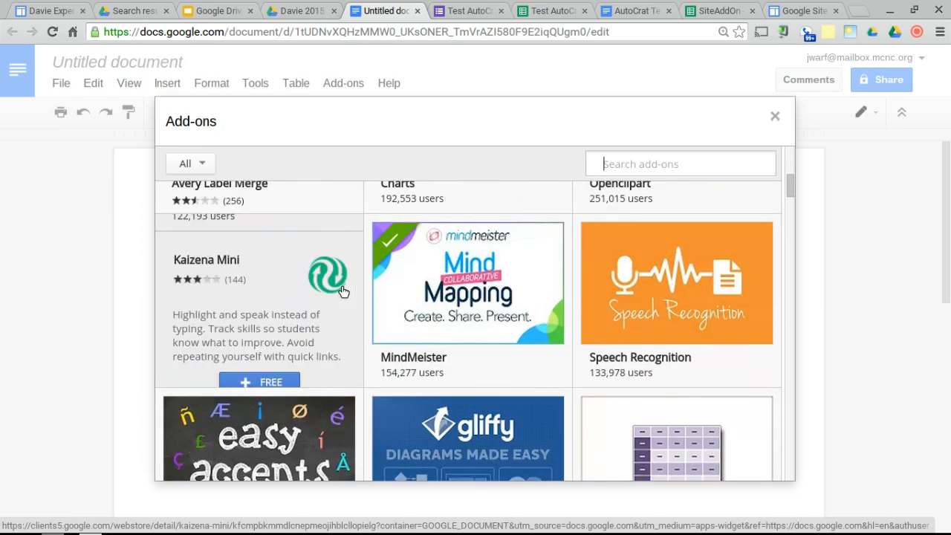
pyautogui.scroll(-1, 340, 291)
pyautogui.moveTo(769, 287)
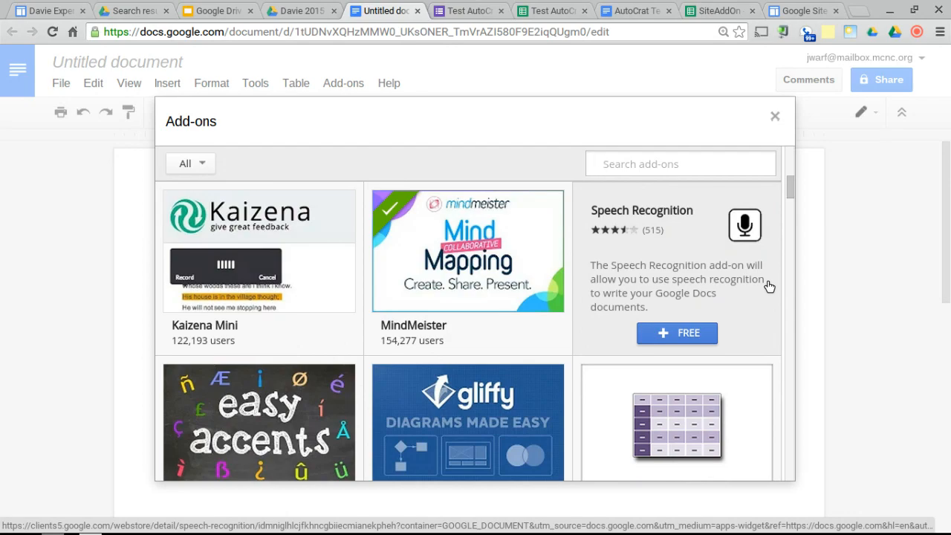
pyautogui.scroll(-2, 769, 287)
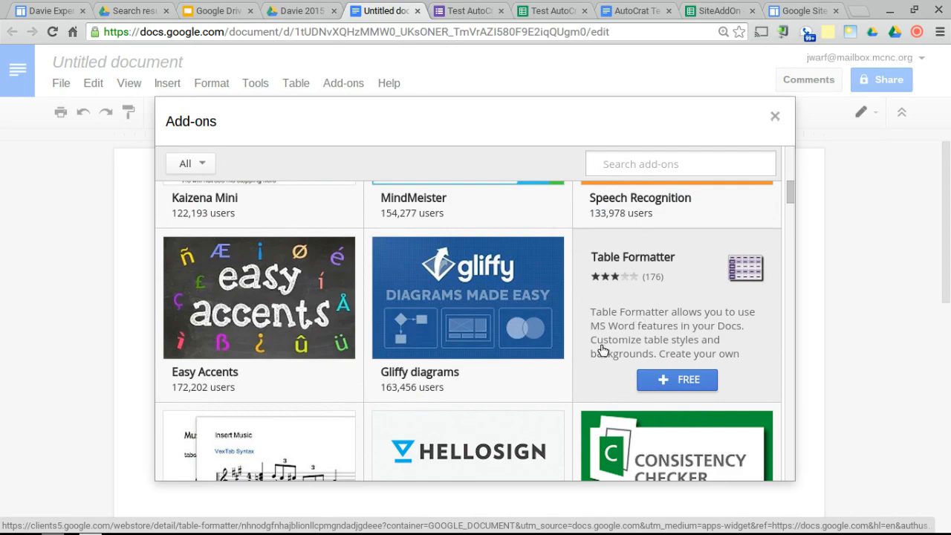
pyautogui.scroll(-1, 595, 361)
pyautogui.scroll(-4, 592, 365)
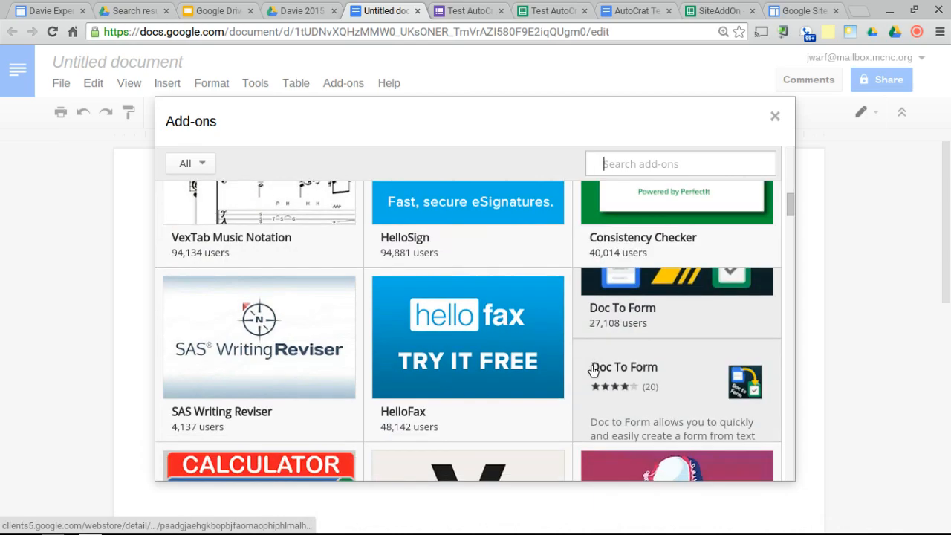
pyautogui.scroll(2, 593, 365)
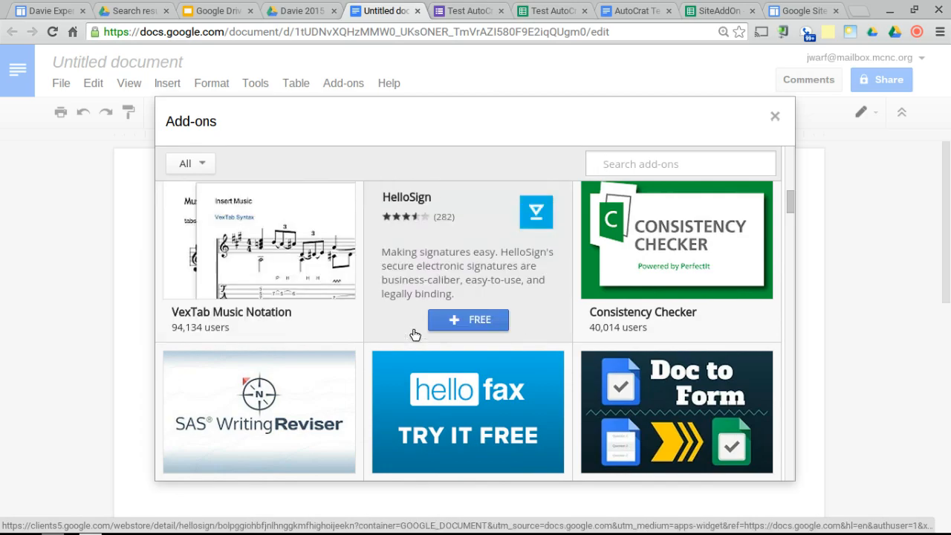
# - View the Doc To Form add-on's details and sample screenshot, and return to the gallery
pyautogui.scroll(-3, 489, 336)
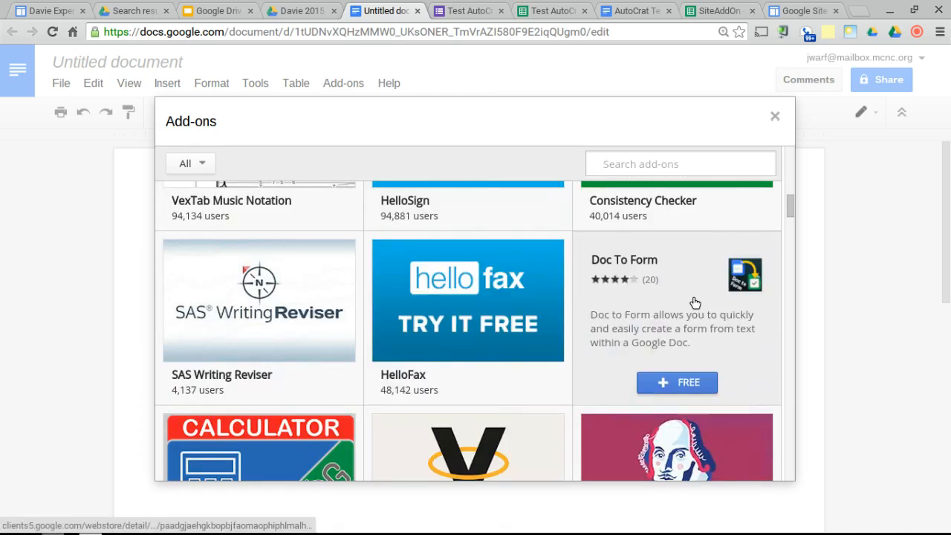
pyautogui.click(695, 302)
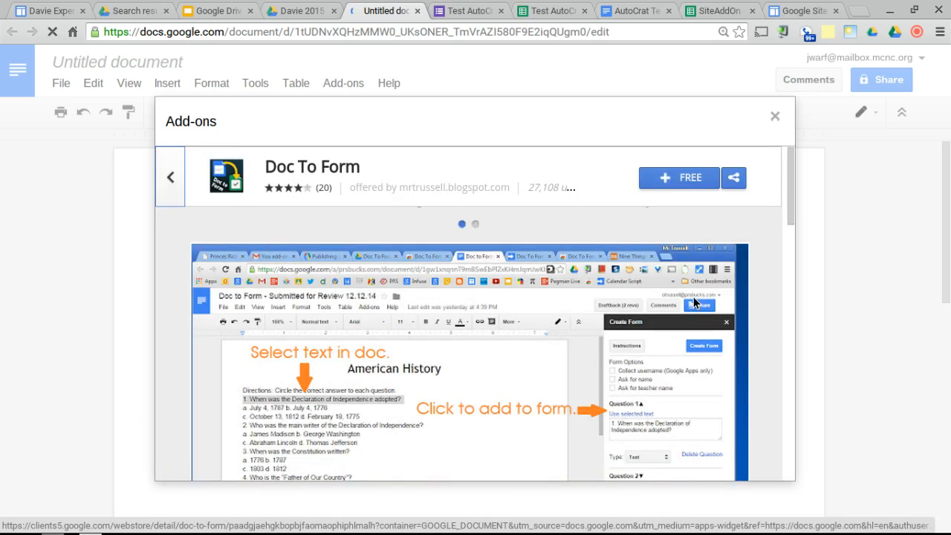
pyautogui.scroll(-3, 693, 296)
pyautogui.scroll(3, 693, 296)
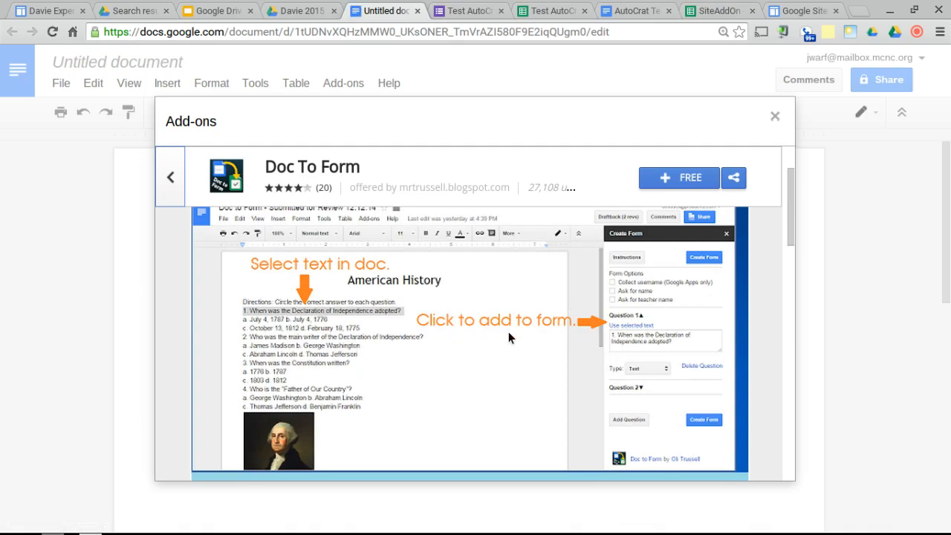
pyautogui.scroll(-3, 657, 280)
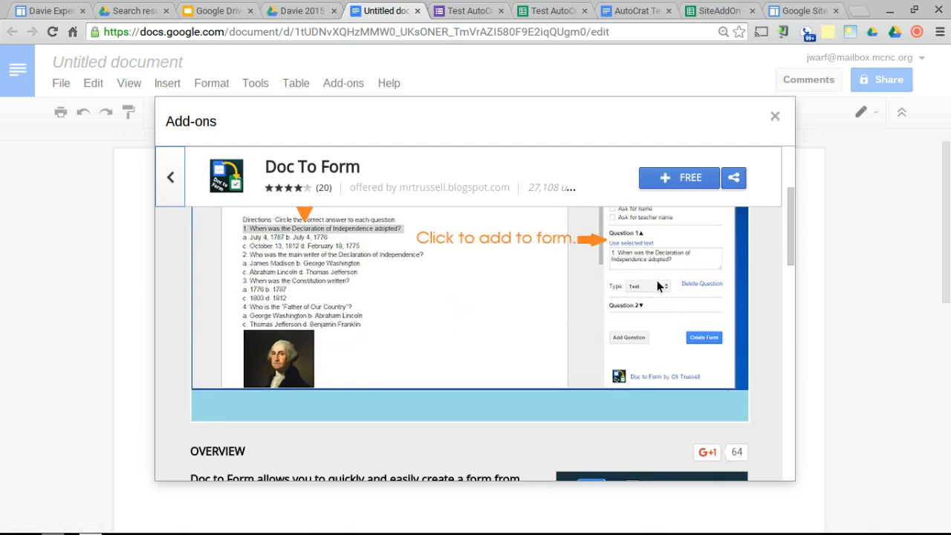
pyautogui.scroll(3, 657, 280)
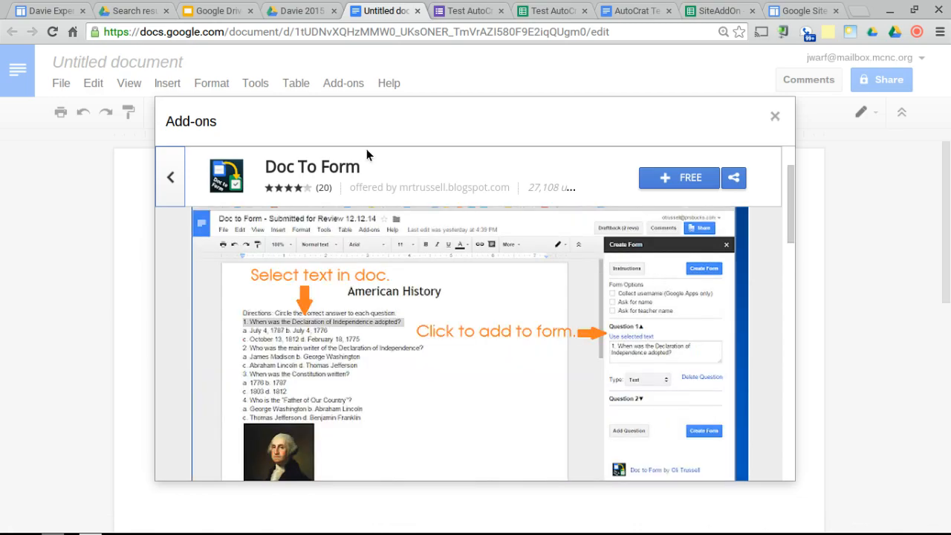
pyautogui.click(170, 177)
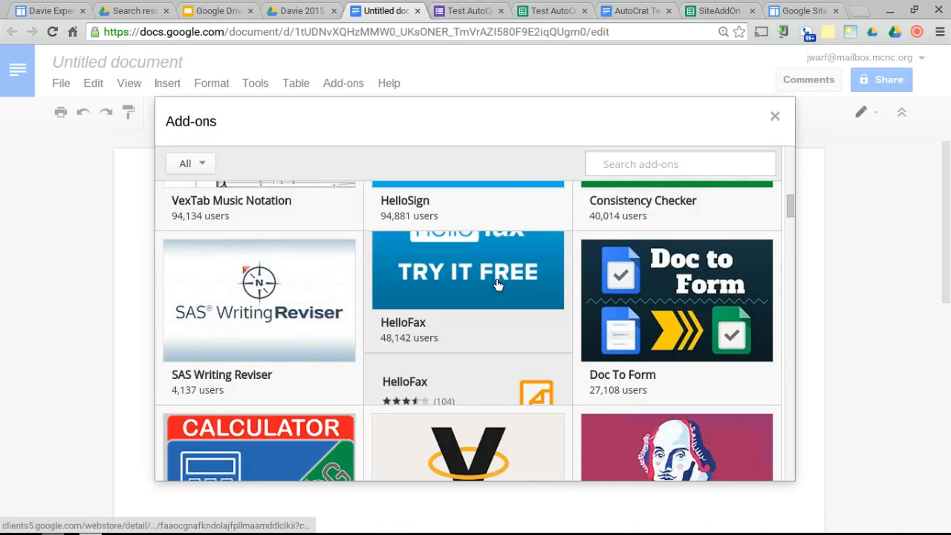
# - Look through the add-ons listed after Doc To Form, as far as Paperpile, Abbreviation List and PlantUML Gizmo
pyautogui.scroll(-5, 498, 285)
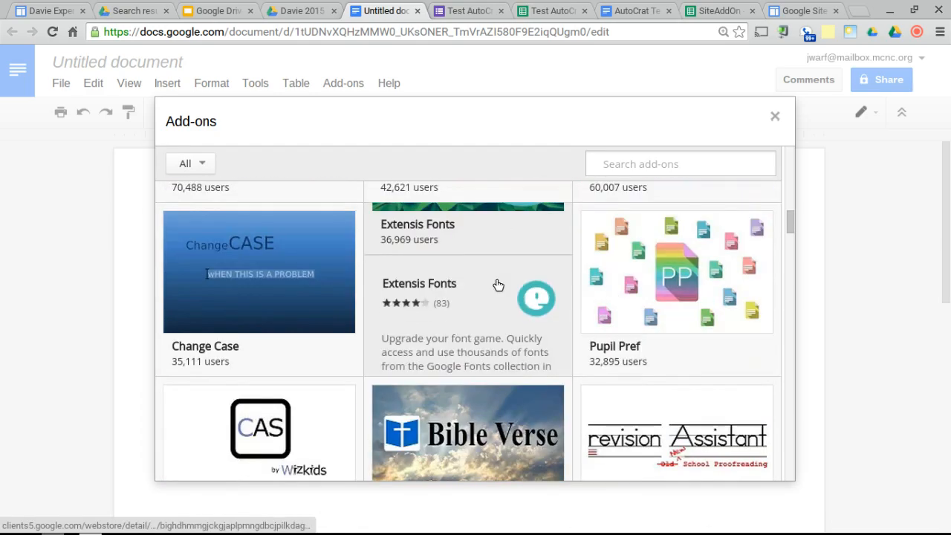
pyautogui.scroll(-1, 498, 284)
pyautogui.scroll(-3, 497, 282)
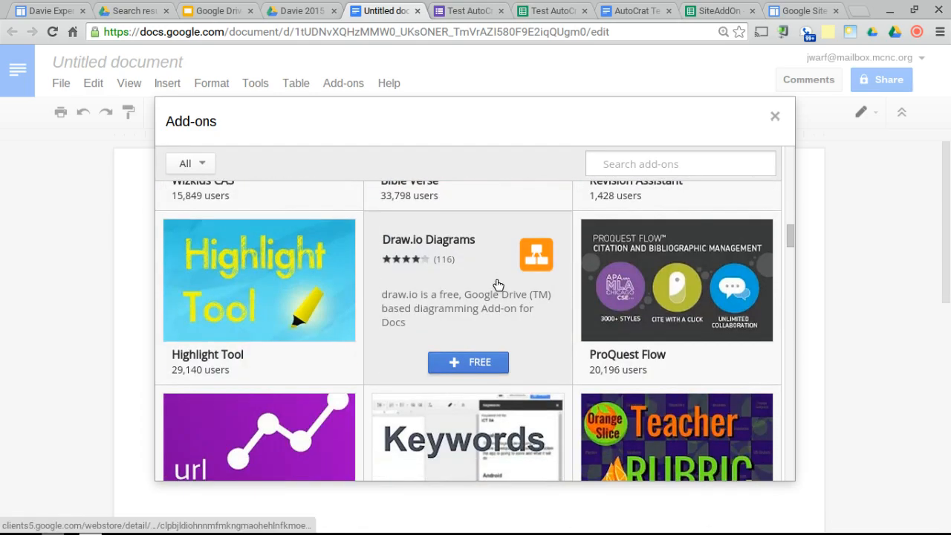
pyautogui.scroll(-3, 498, 285)
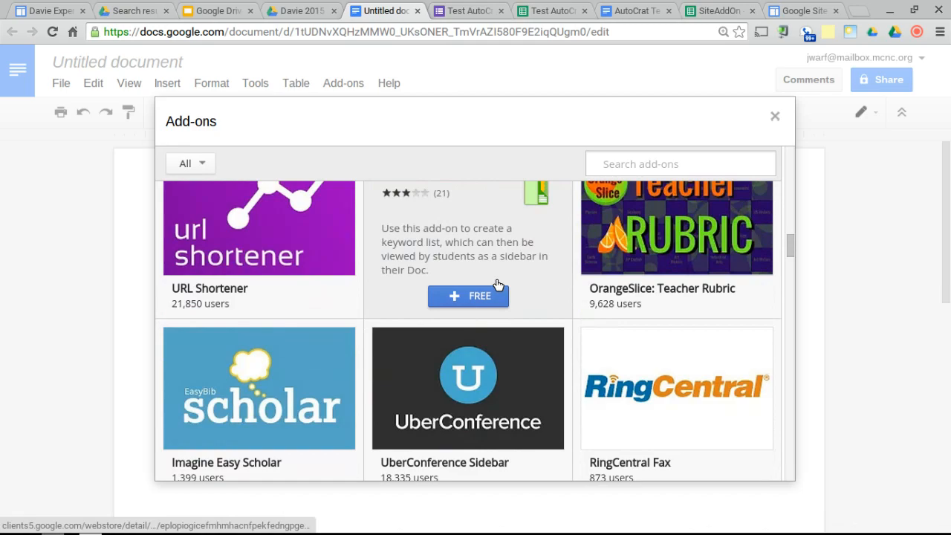
pyautogui.scroll(-3, 498, 285)
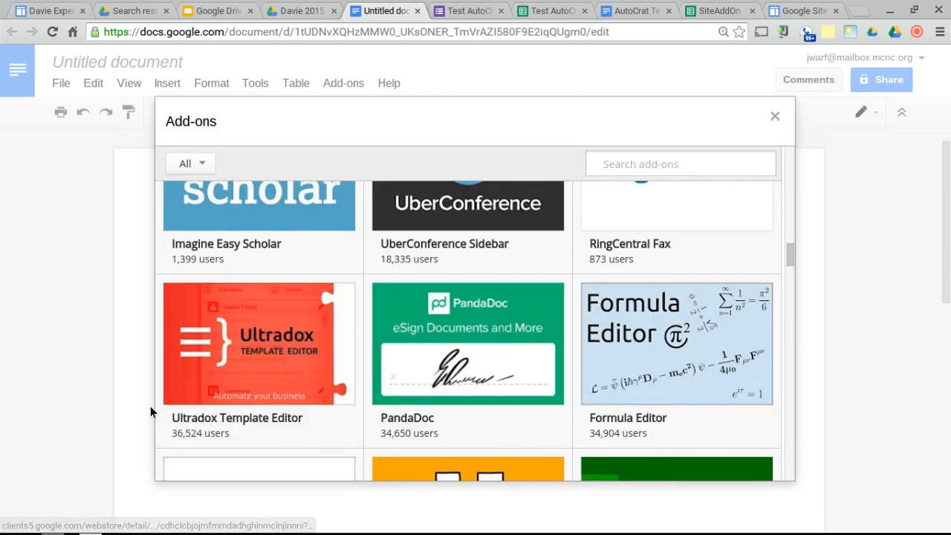
pyautogui.scroll(-2, 382, 286)
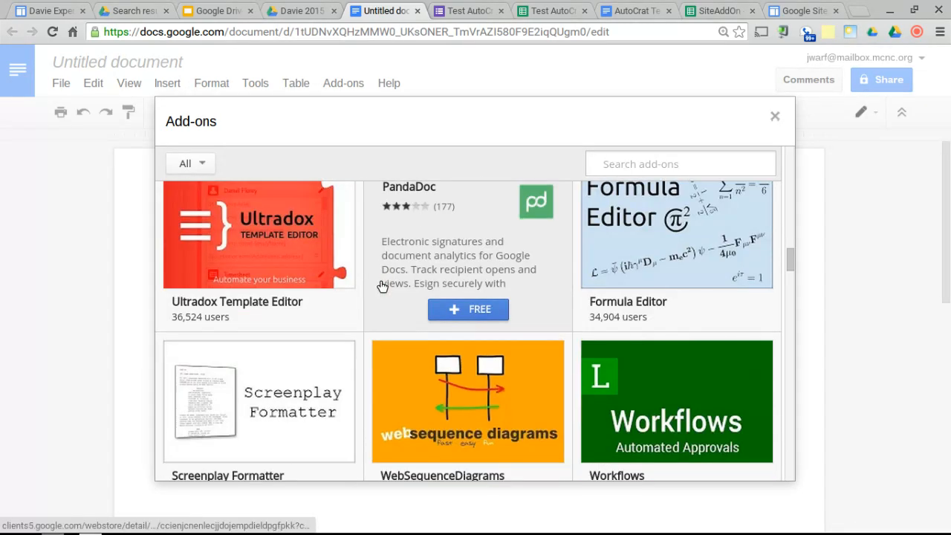
pyautogui.scroll(-5, 383, 286)
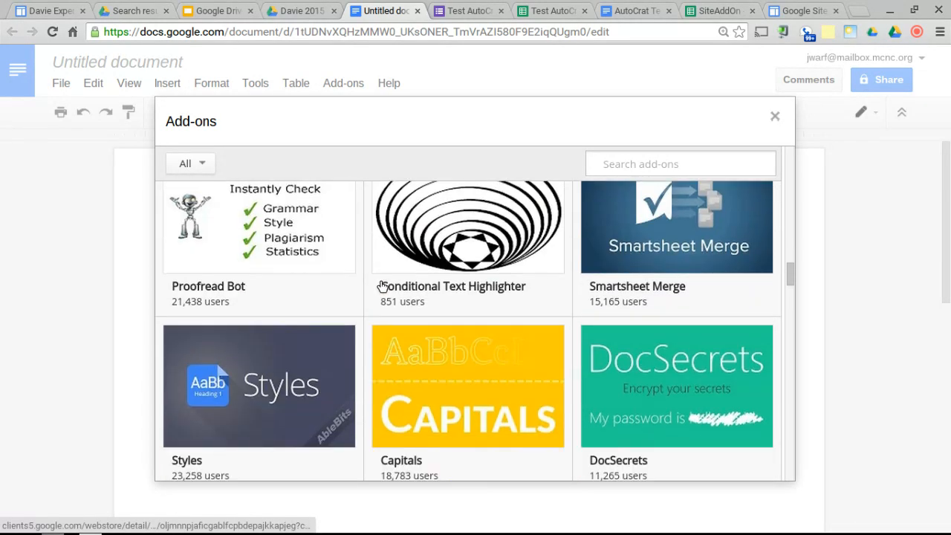
pyautogui.scroll(-3, 382, 286)
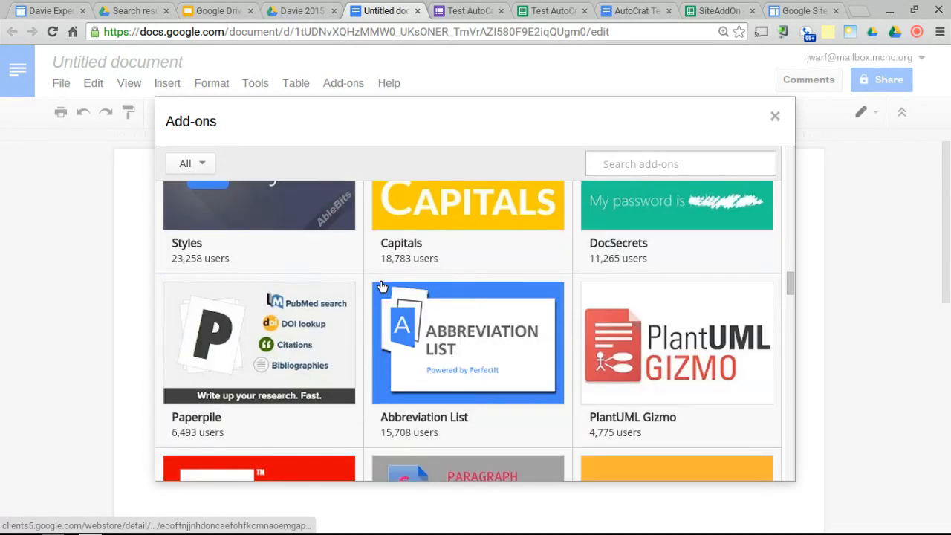
# - Filter the add-ons gallery by the Education category and look through its add-ons
pyautogui.click(201, 164)
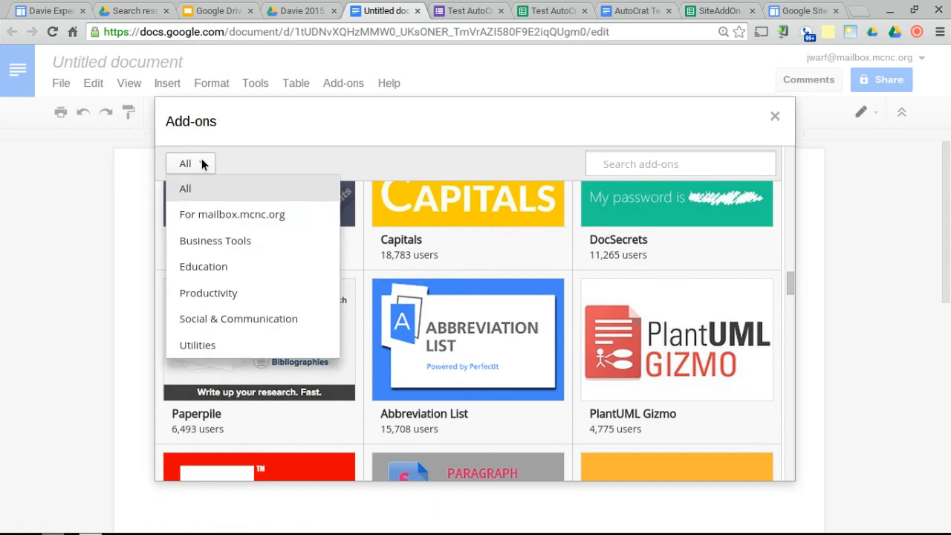
pyautogui.click(213, 269)
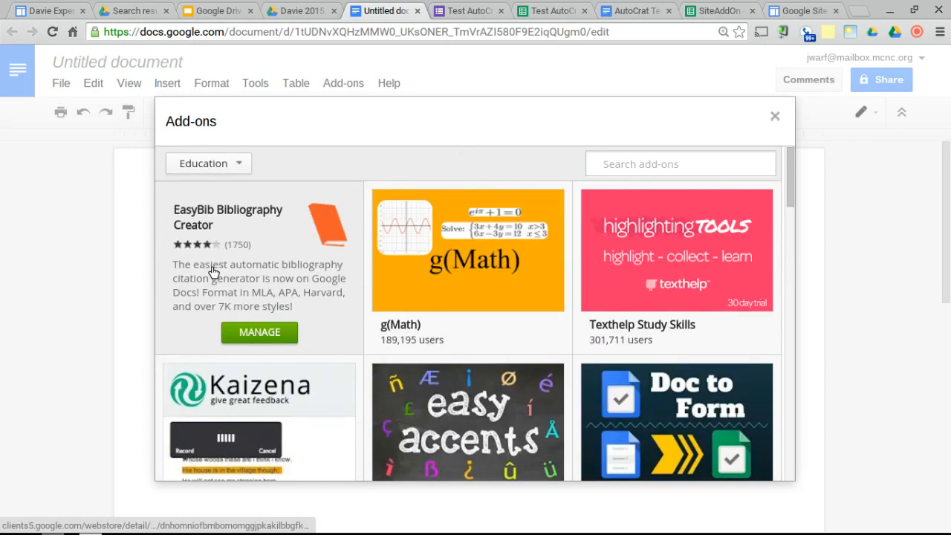
pyautogui.scroll(-5, 492, 315)
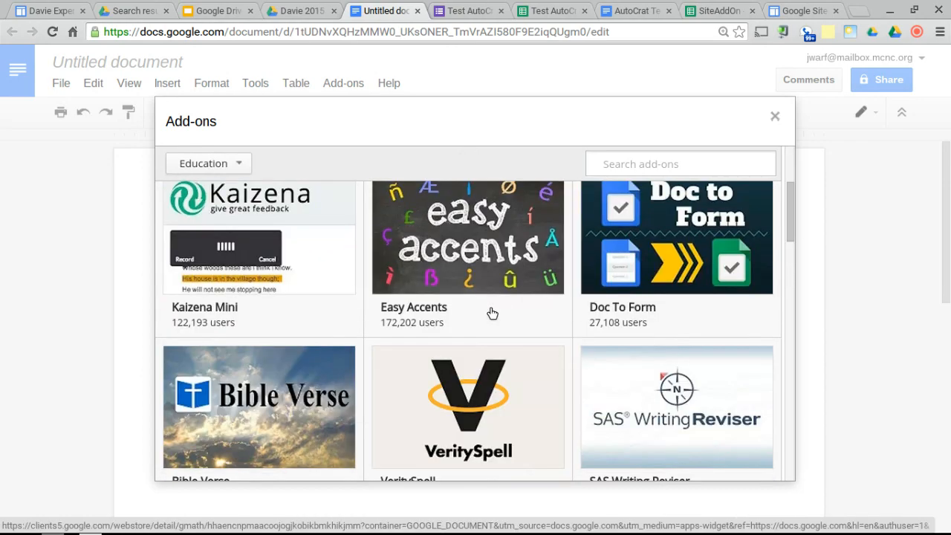
pyautogui.scroll(-8, 493, 314)
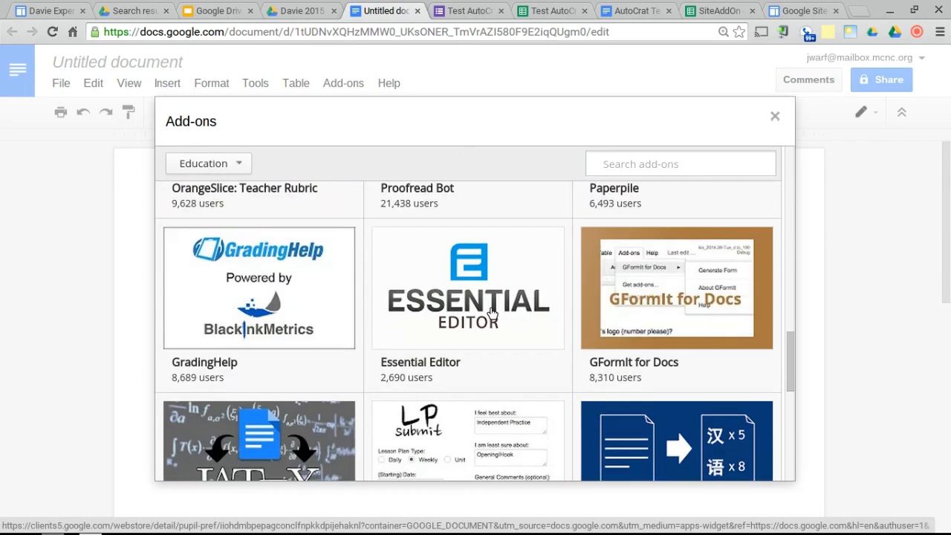
pyautogui.scroll(-4, 493, 315)
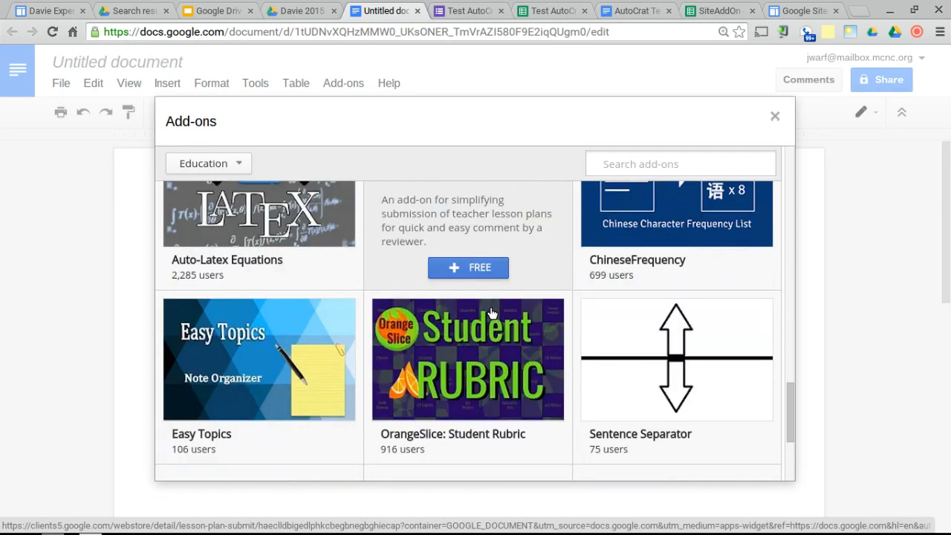
# - Look through the remaining Education add-ons to the end of the list and back up to Wizkids CAS, and close the gallery
pyautogui.scroll(-3, 493, 314)
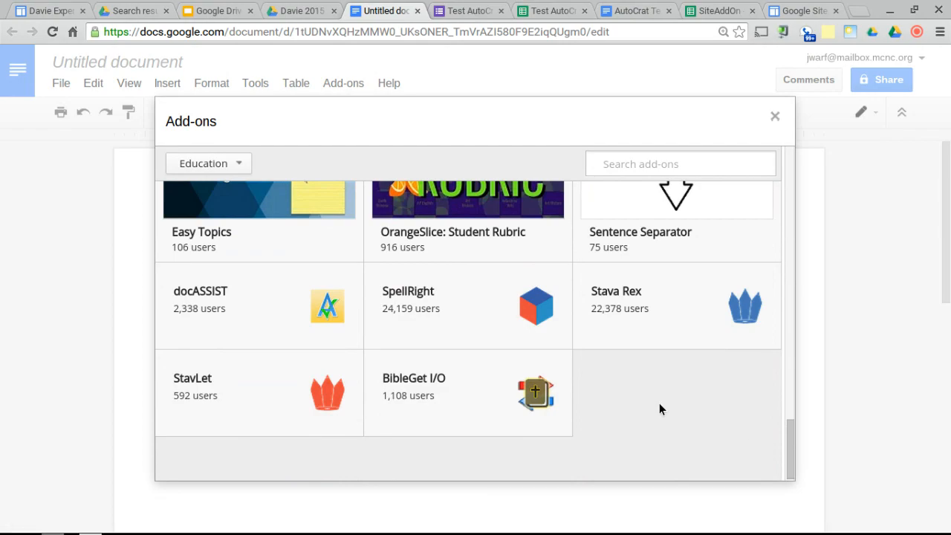
pyautogui.scroll(1, 659, 403)
pyautogui.scroll(5, 661, 409)
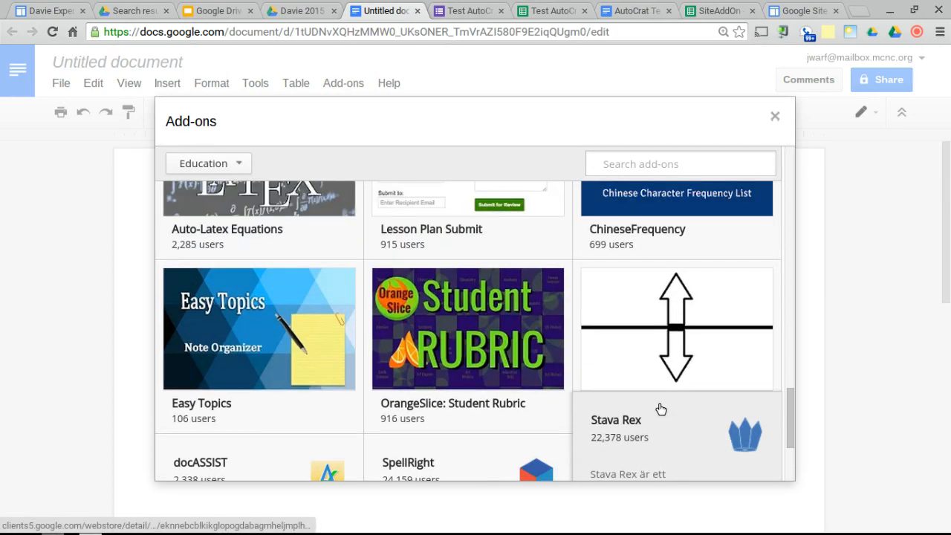
pyautogui.scroll(1, 661, 409)
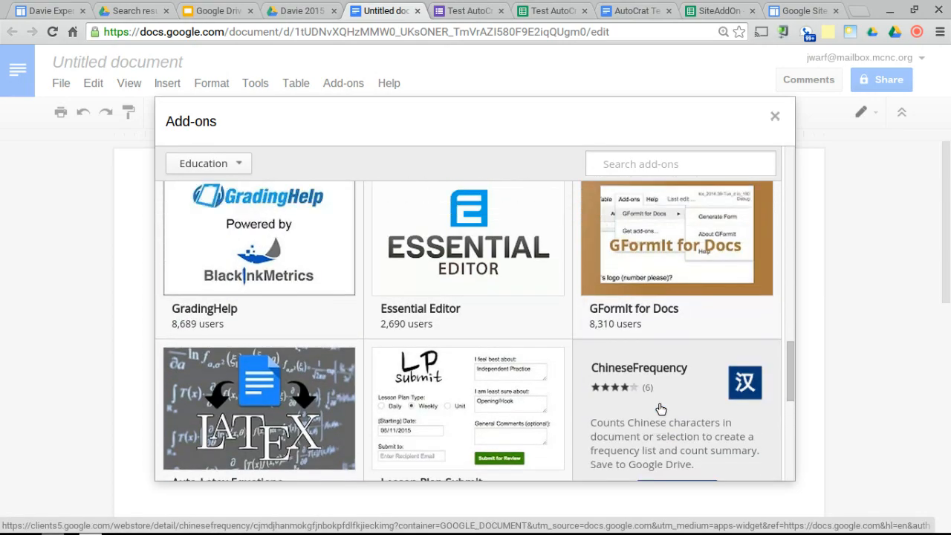
pyautogui.scroll(3, 661, 409)
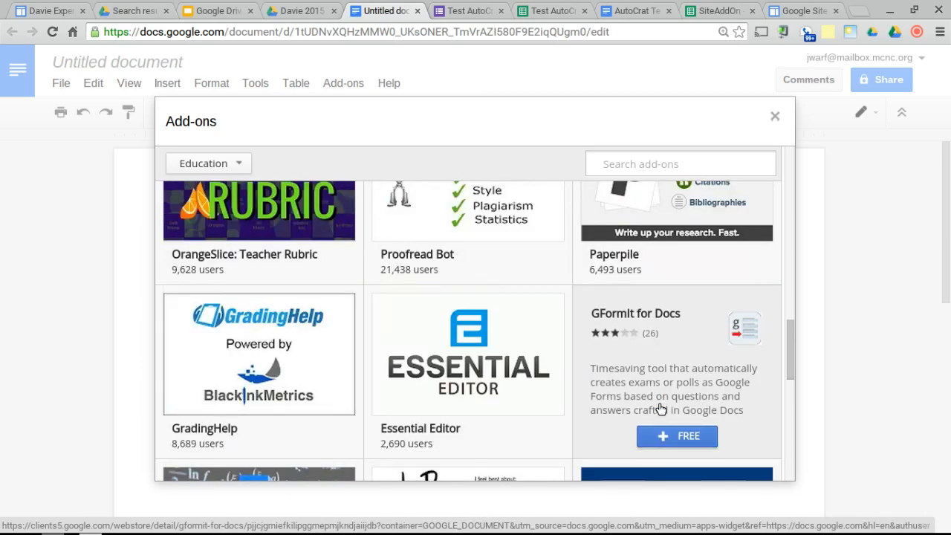
pyautogui.scroll(3, 661, 409)
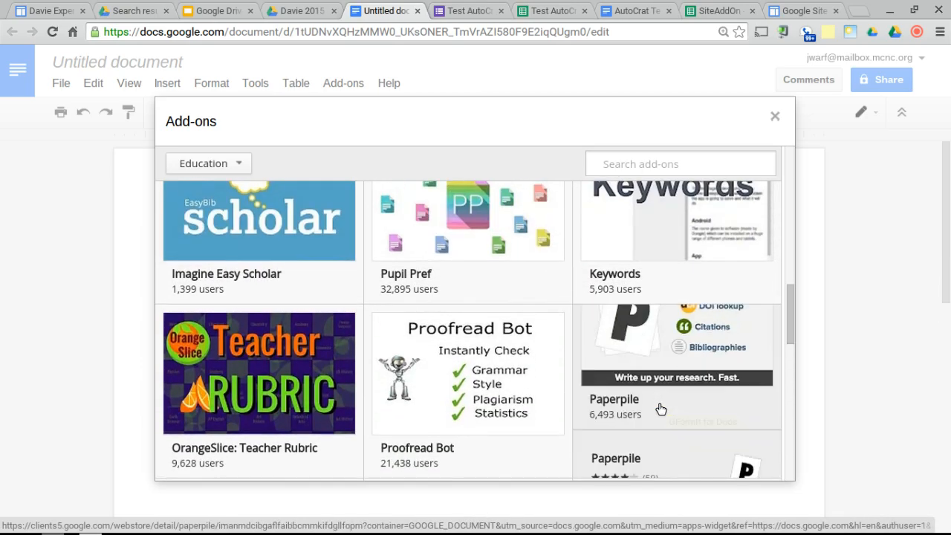
pyautogui.scroll(3, 661, 408)
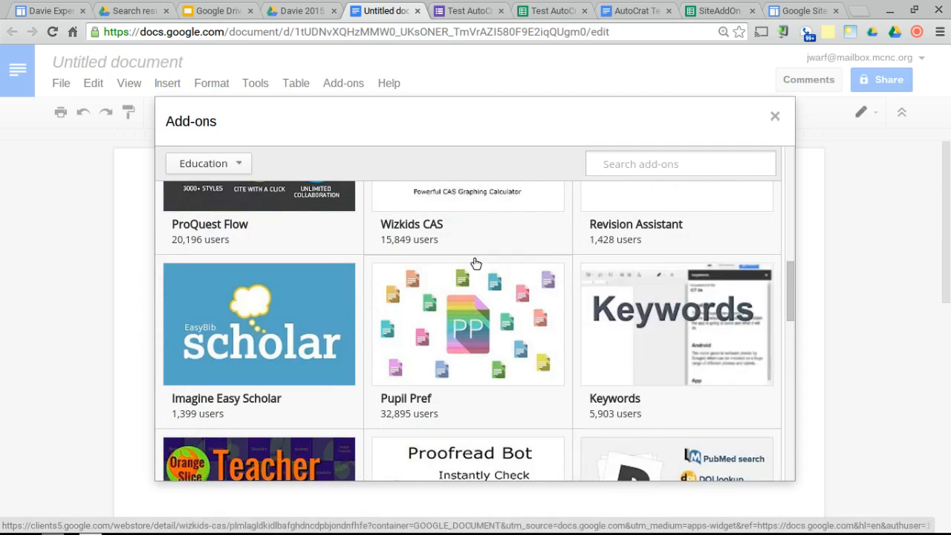
pyautogui.click(775, 116)
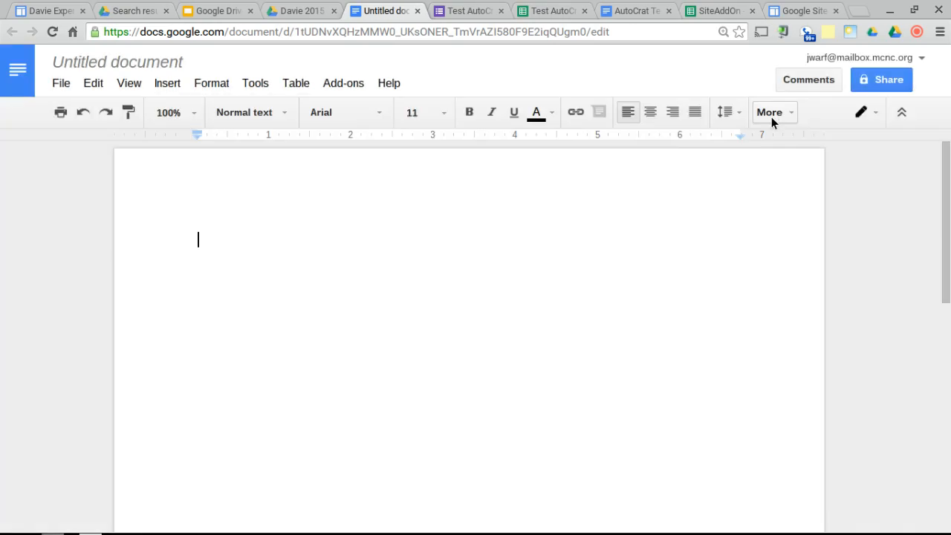
# - View the document's installed add-ons and its unfiltered add-ons gallery, and close the gallery
pyautogui.click(341, 81)
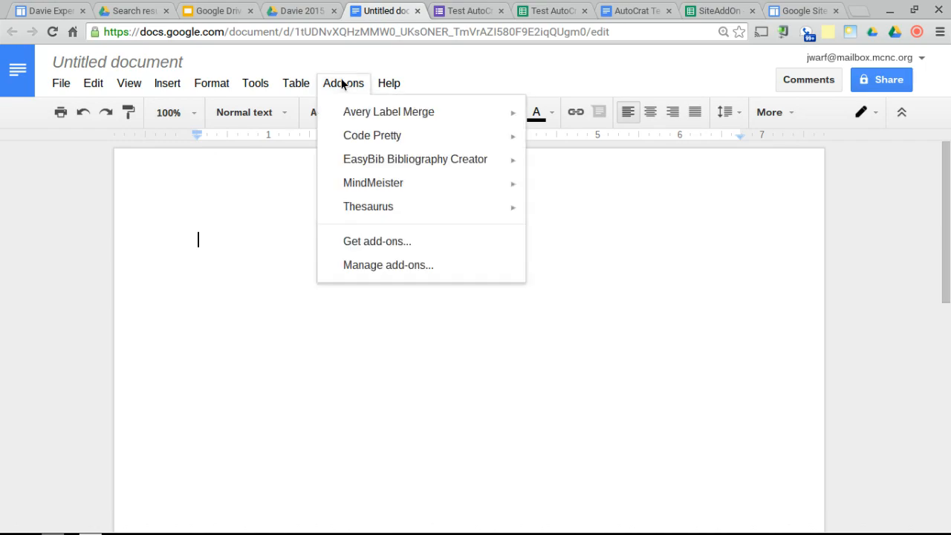
pyautogui.click(359, 243)
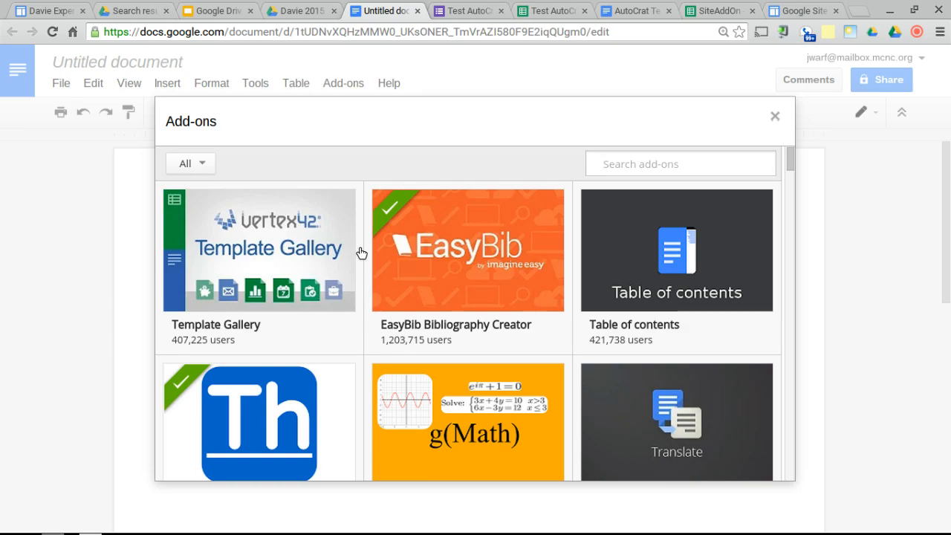
pyautogui.press('Escape')
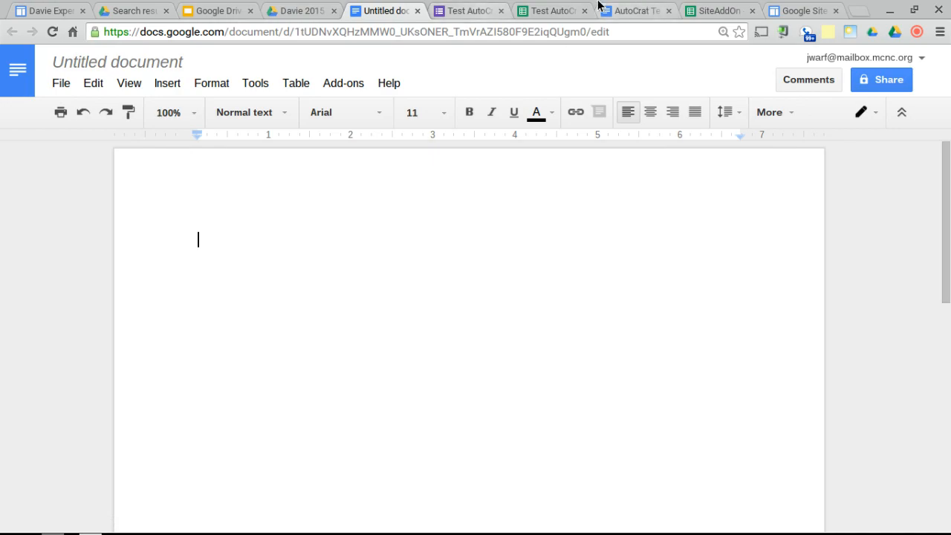
# - In the Test AutoCrat Form (Responses) spreadsheet, close the autoCrat sidebar and open the add-ons gallery
pyautogui.click(554, 10)
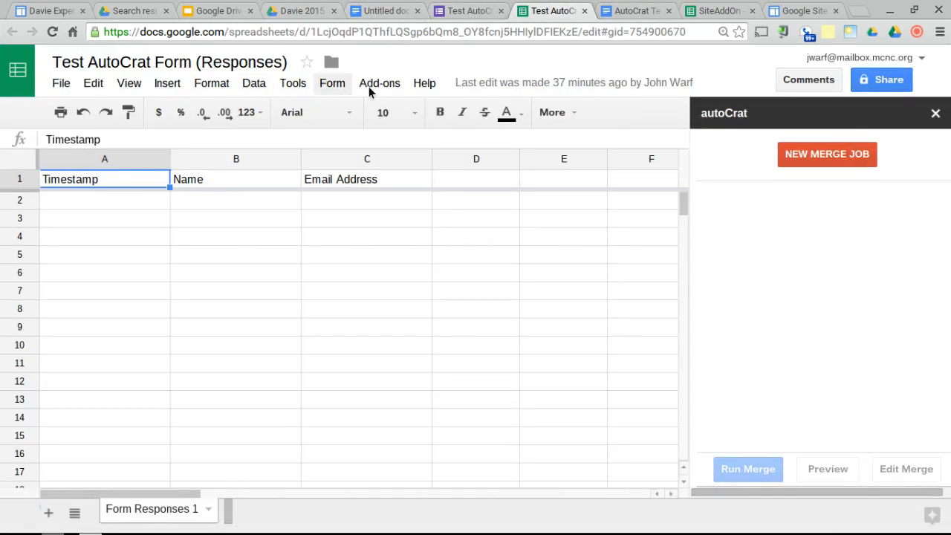
pyautogui.click(935, 113)
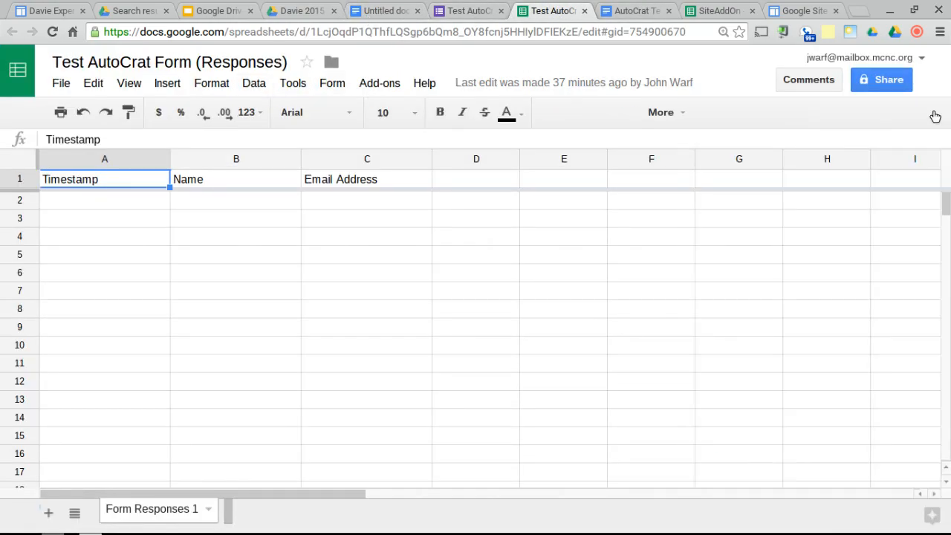
pyautogui.click(374, 86)
pyautogui.click(385, 197)
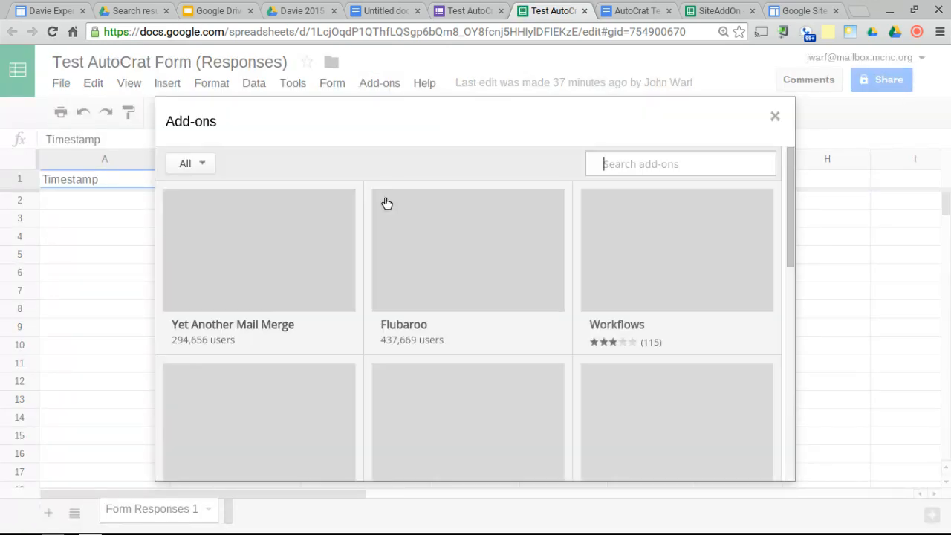
# - Examine the descriptions of Flubaroo, Workflows, Doctopus and g(Math) for Sheets in the spreadsheet add-ons gallery
pyautogui.moveTo(463, 250)
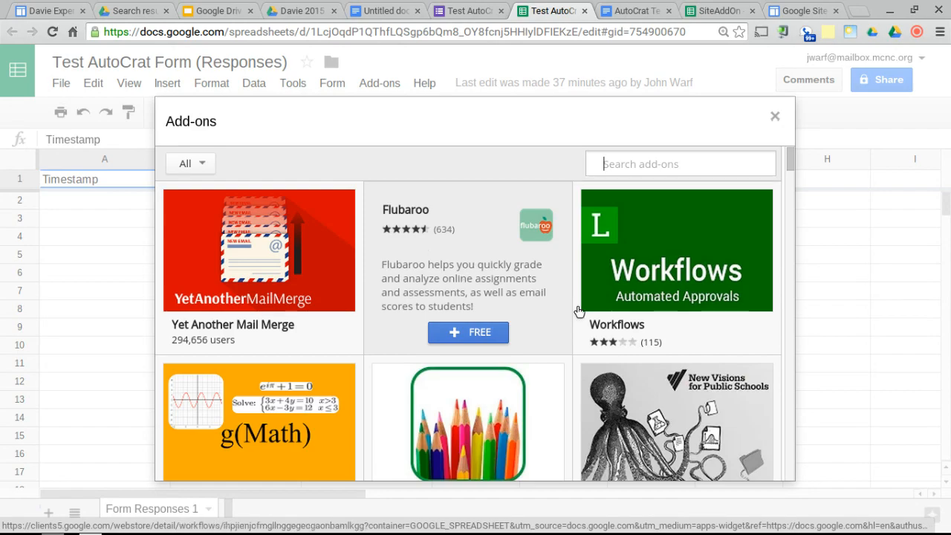
pyautogui.moveTo(643, 283)
pyautogui.scroll(-1, 643, 286)
pyautogui.scroll(-2, 644, 286)
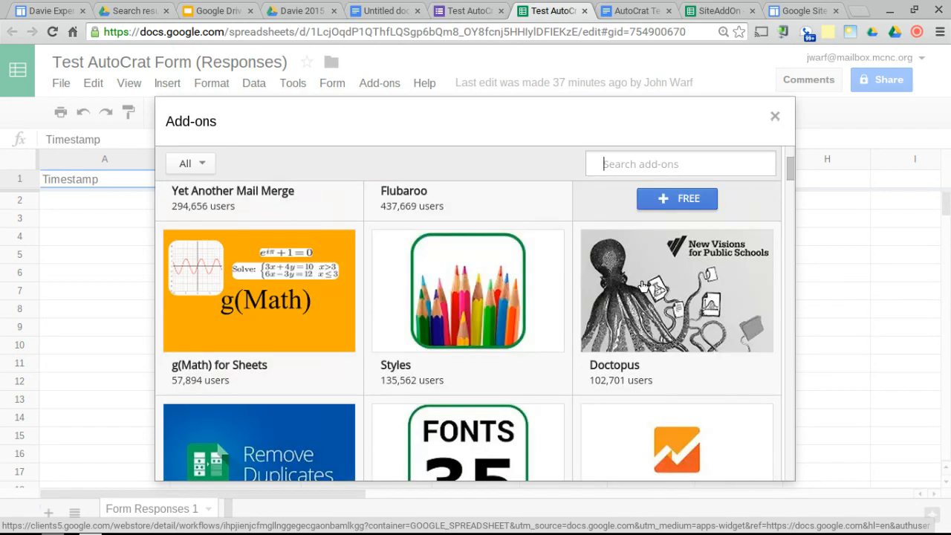
pyautogui.moveTo(660, 314)
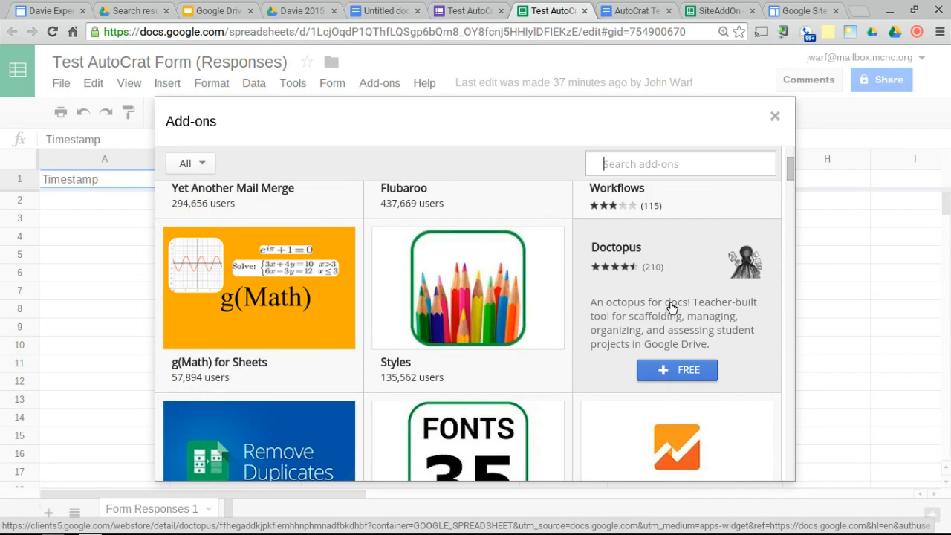
pyautogui.moveTo(284, 289)
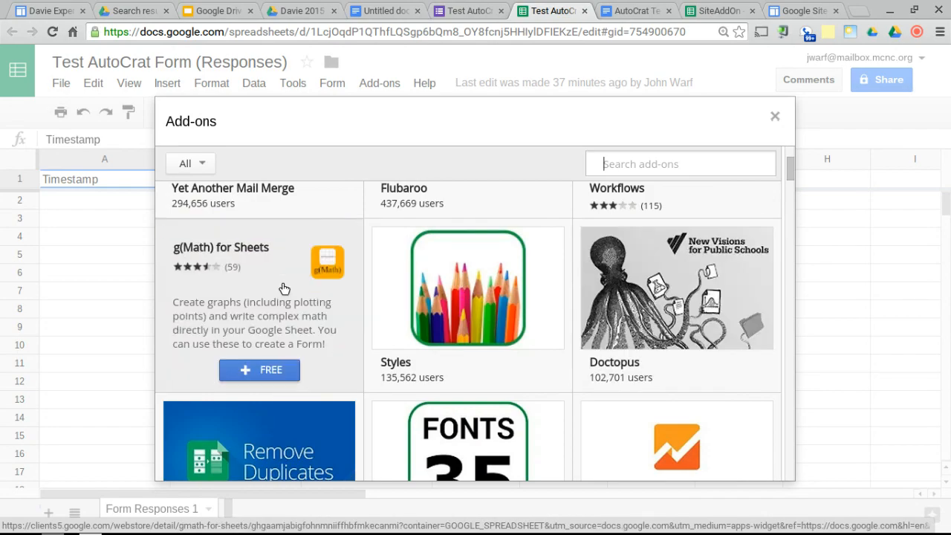
# - Examine the descriptions of More Fonts, Remove Duplicates, Power Tools and autoCrat in the add-ons gallery
pyautogui.scroll(-2, 284, 289)
pyautogui.scroll(-1, 284, 289)
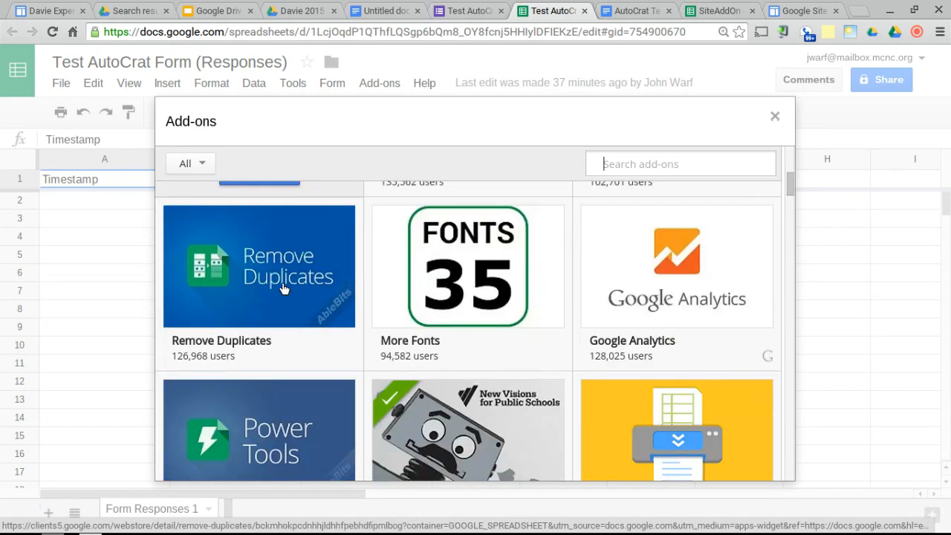
pyautogui.moveTo(365, 351)
pyautogui.scroll(-1, 365, 351)
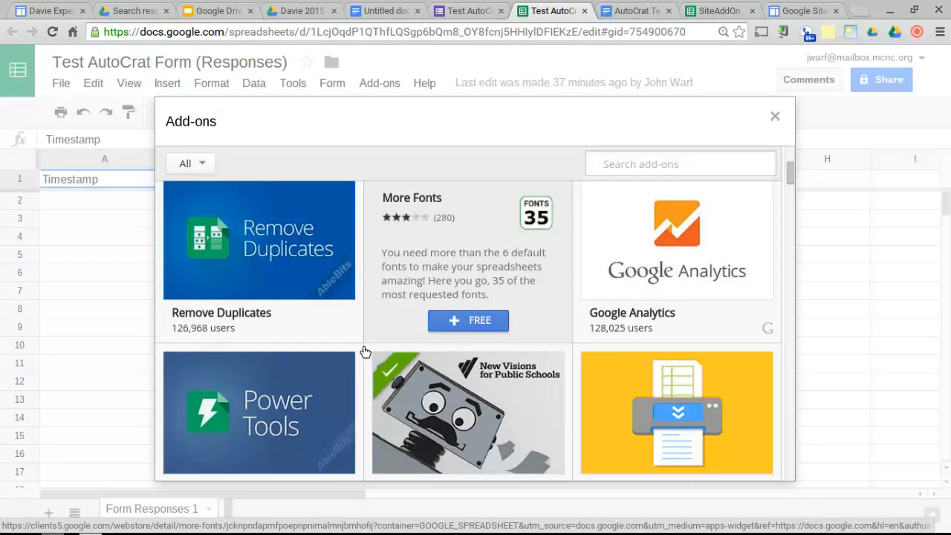
pyautogui.scroll(1, 365, 351)
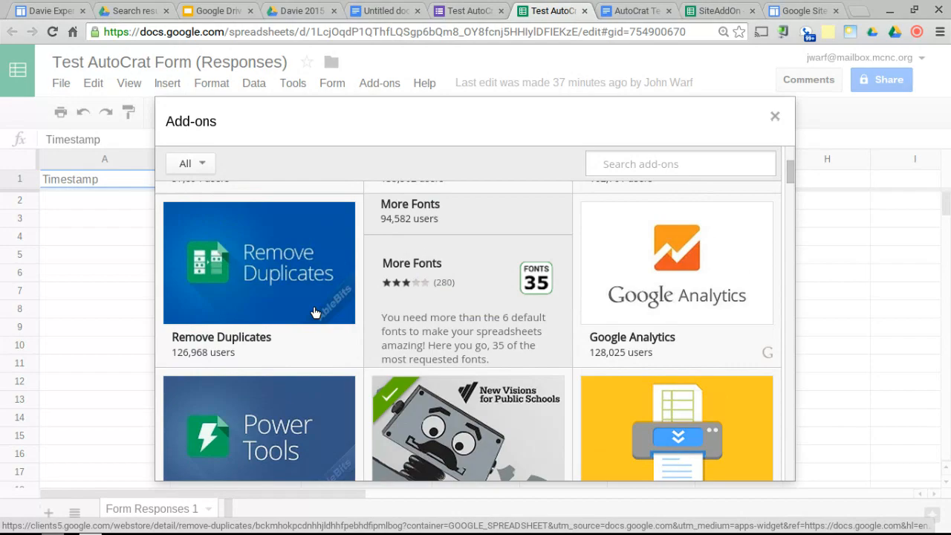
pyautogui.moveTo(313, 313)
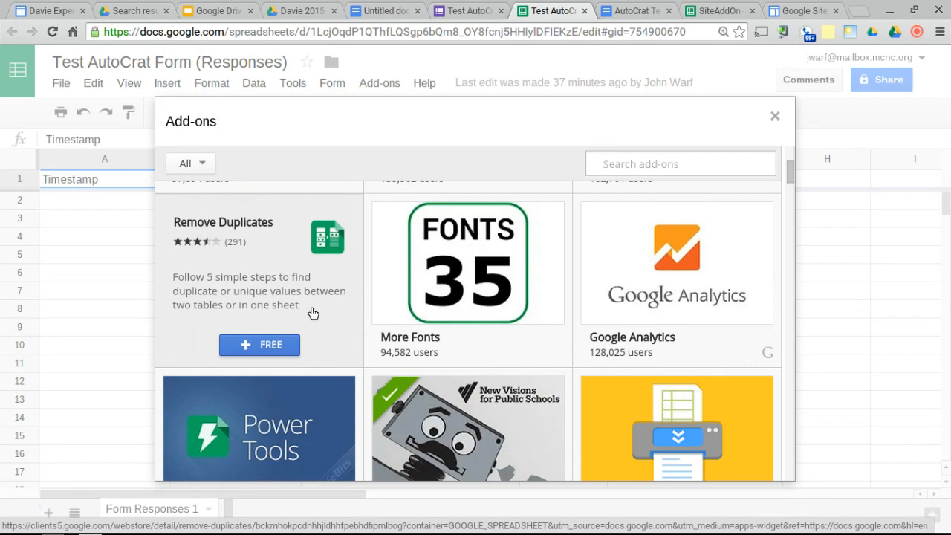
pyautogui.scroll(-3, 313, 313)
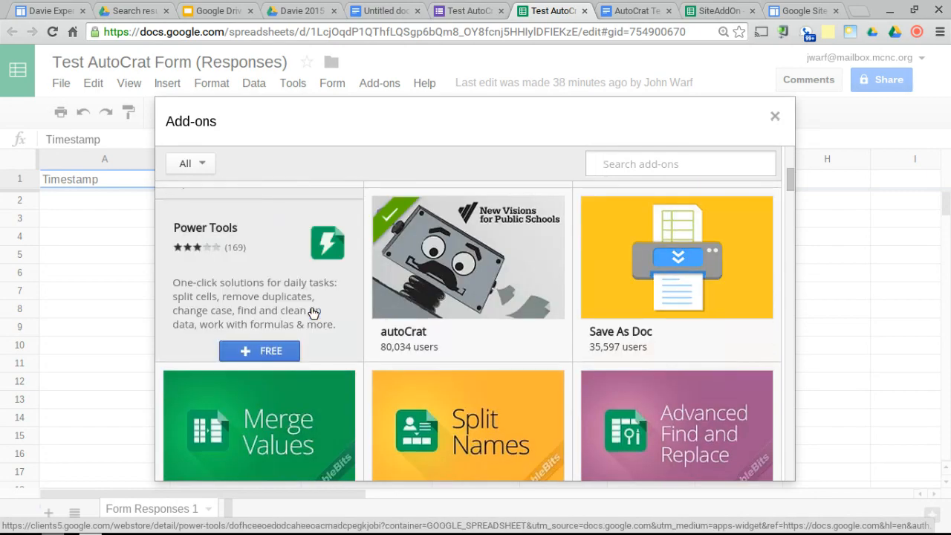
pyautogui.scroll(-1, 312, 314)
pyautogui.scroll(2, 312, 315)
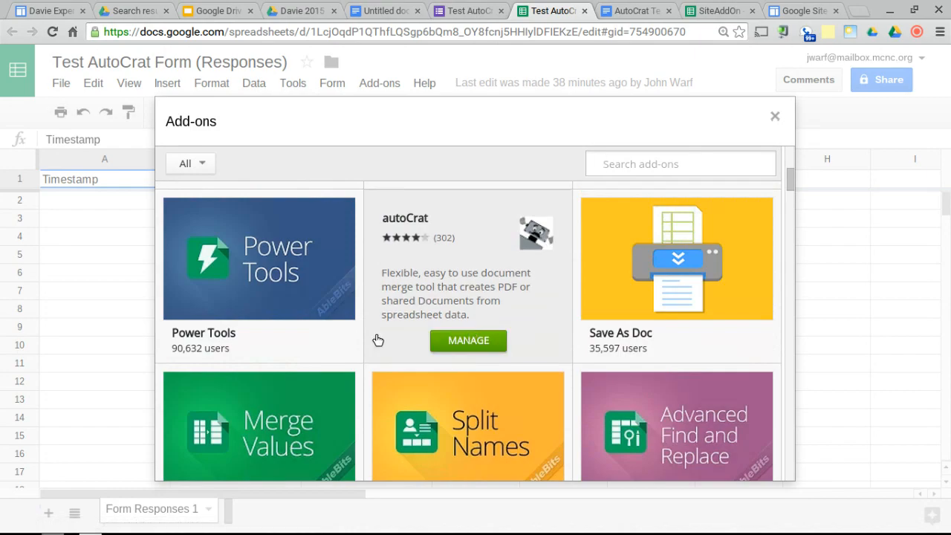
# - Examine the descriptions of Split Names, chromebookInventory and Sites Catalog by Awesome Table in the add-ons gallery
pyautogui.scroll(-3, 376, 338)
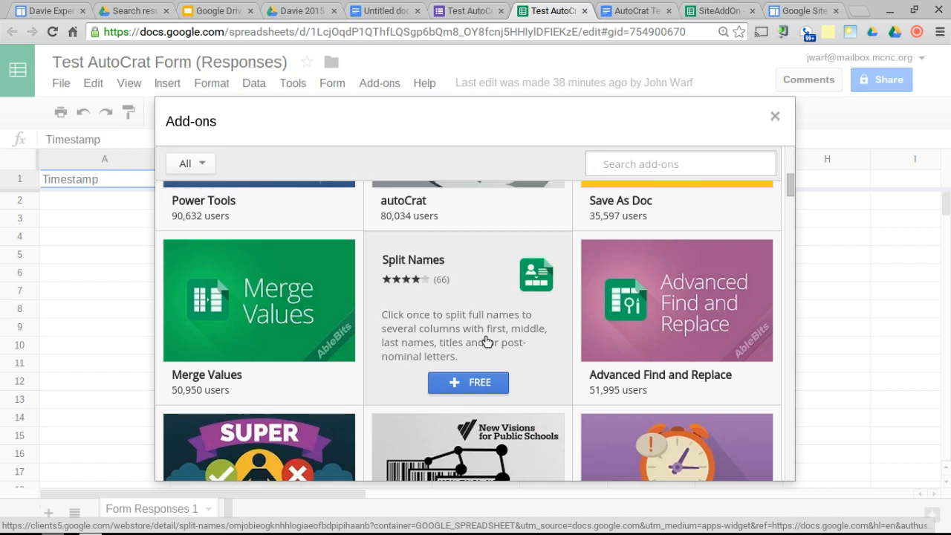
pyautogui.scroll(-3, 486, 342)
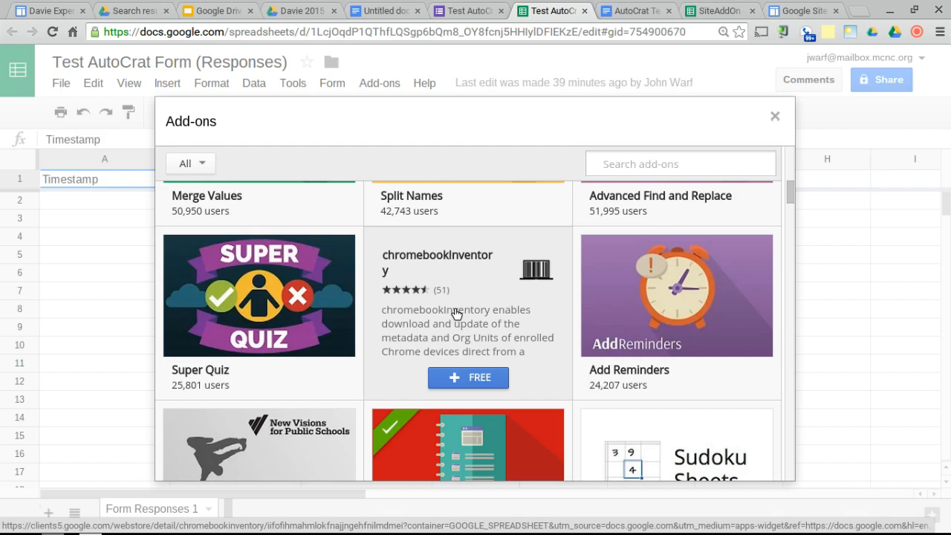
pyautogui.scroll(-3, 456, 313)
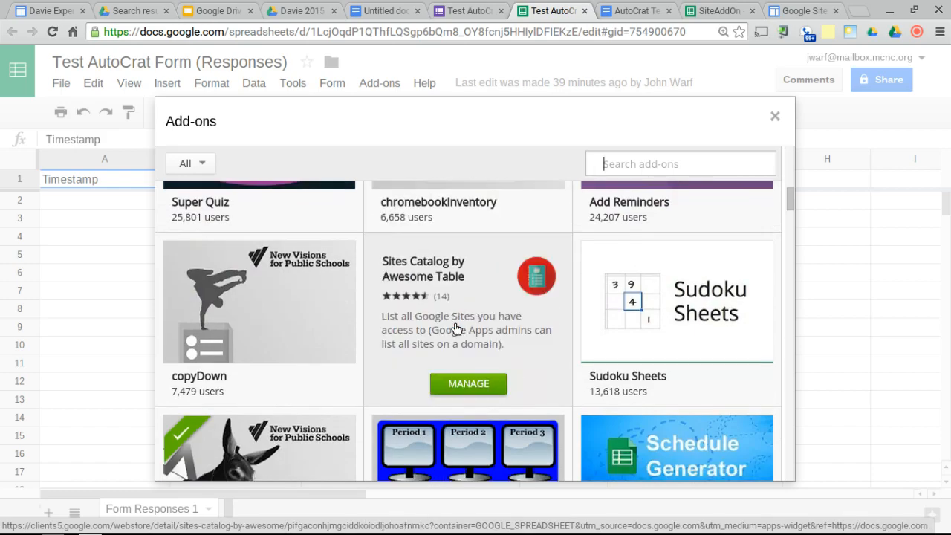
pyautogui.moveTo(350, 340)
pyautogui.scroll(-1, 351, 340)
pyautogui.moveTo(441, 303)
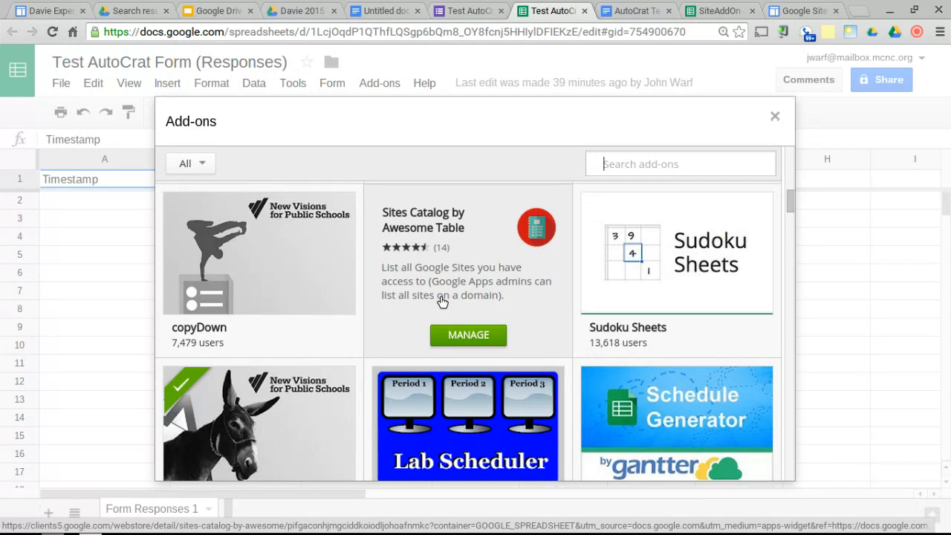
# - Examine the descriptions of formMule - Email Merge Utility, siteMaestro and Random Generator, and continue to the Analytics Canvas row
pyautogui.scroll(-2, 420, 297)
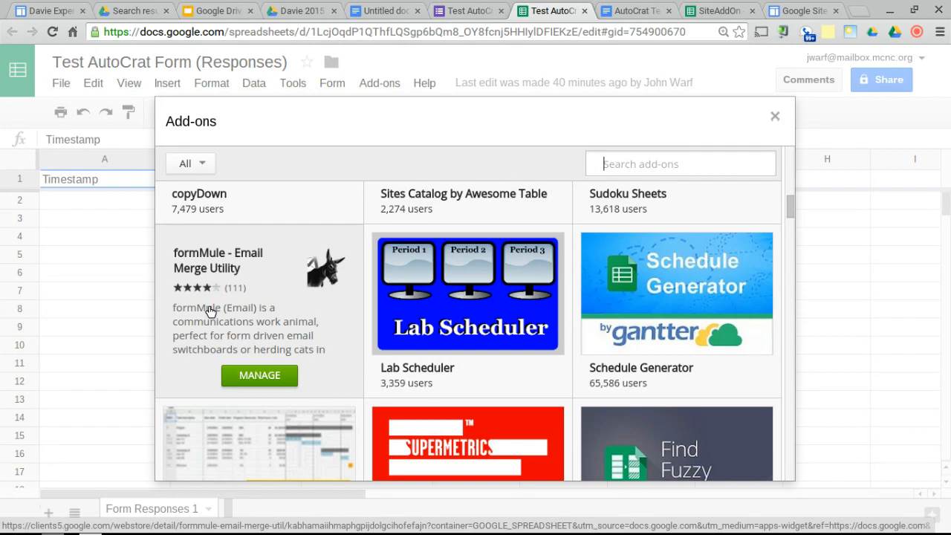
pyautogui.scroll(-2, 312, 348)
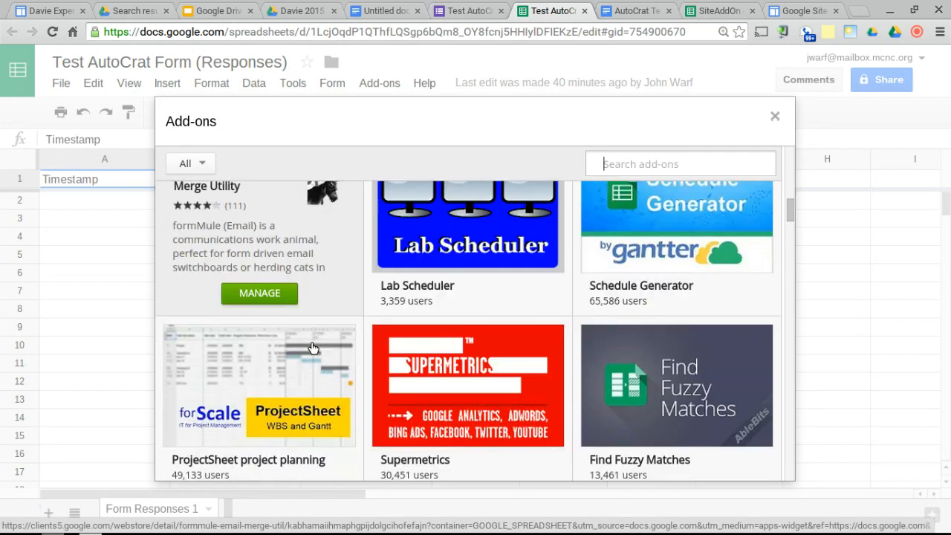
pyautogui.moveTo(355, 235)
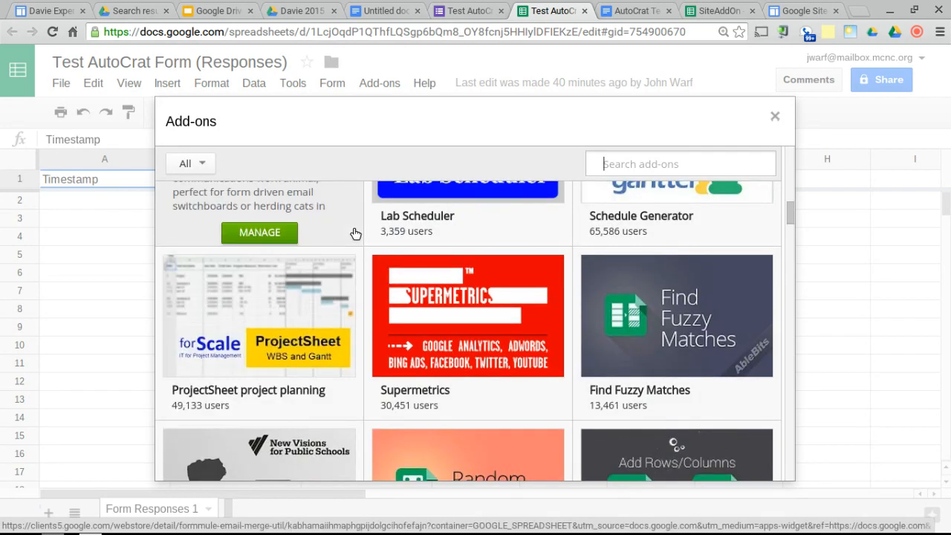
pyautogui.scroll(1, 355, 235)
pyautogui.scroll(-1, 355, 234)
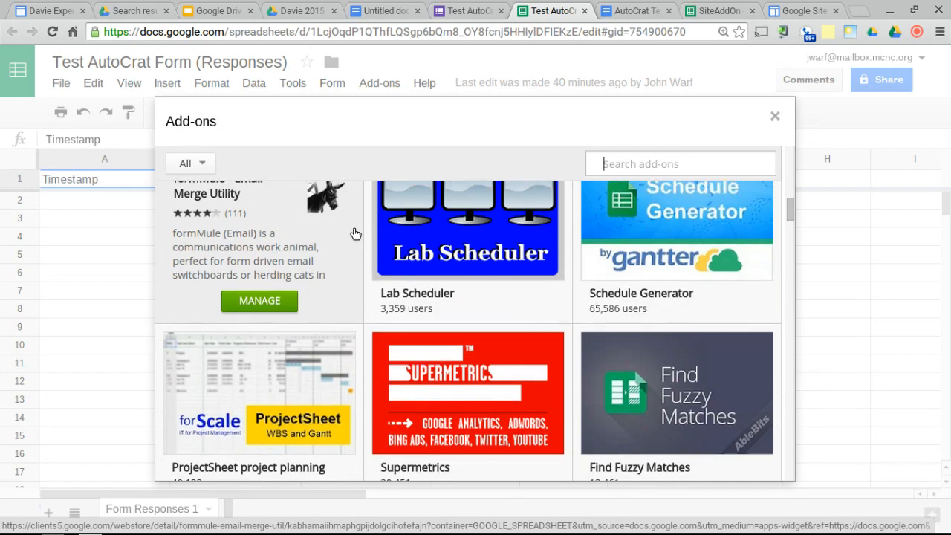
pyautogui.scroll(-2, 356, 234)
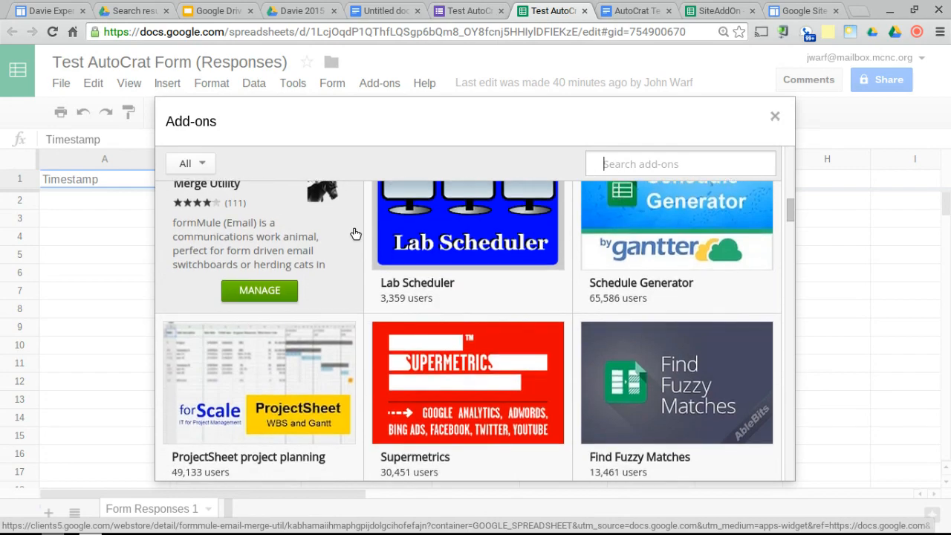
pyautogui.scroll(-3, 355, 234)
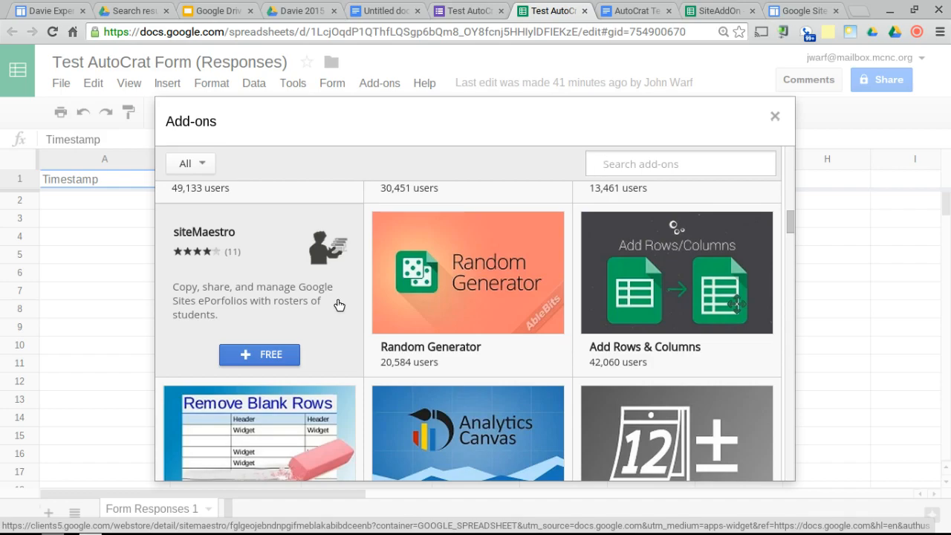
pyautogui.moveTo(395, 310)
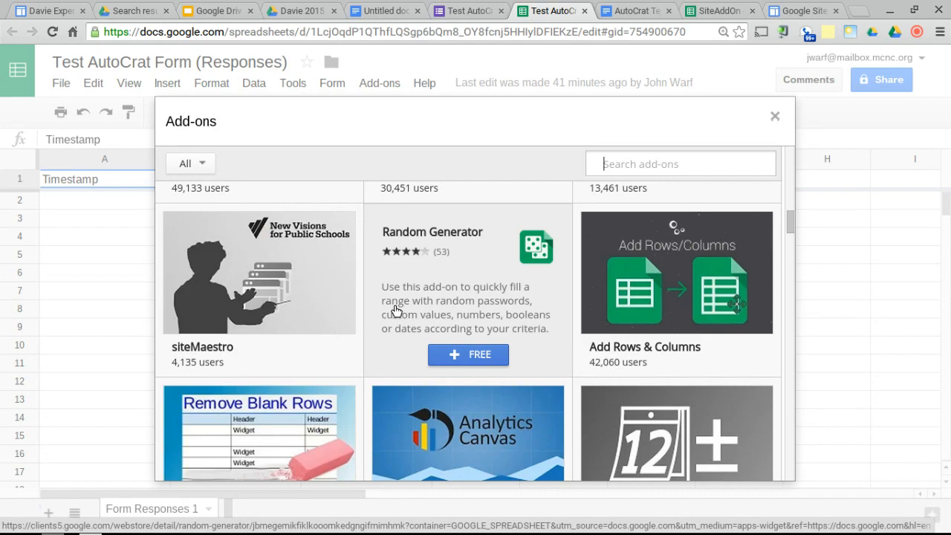
pyautogui.scroll(-5, 397, 310)
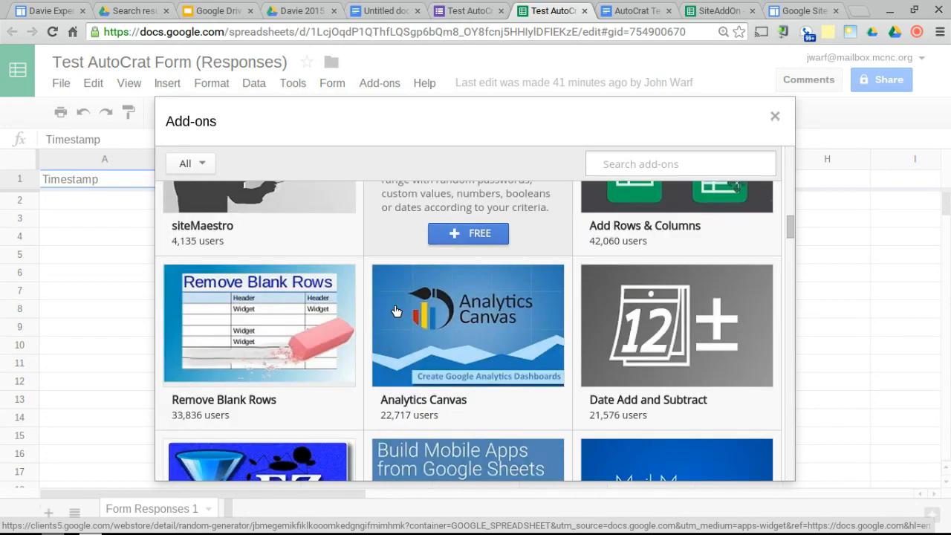
# - Examine the descriptions of Analytics Canvas and AppSheet in the spreadsheet add-ons gallery
pyautogui.scroll(-1, 396, 311)
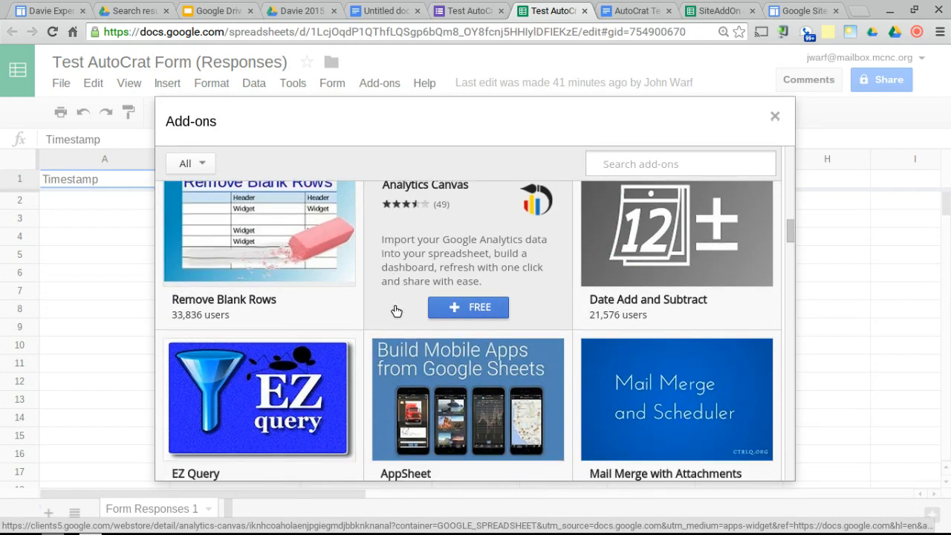
pyautogui.scroll(-5, 396, 311)
pyautogui.scroll(-1, 396, 311)
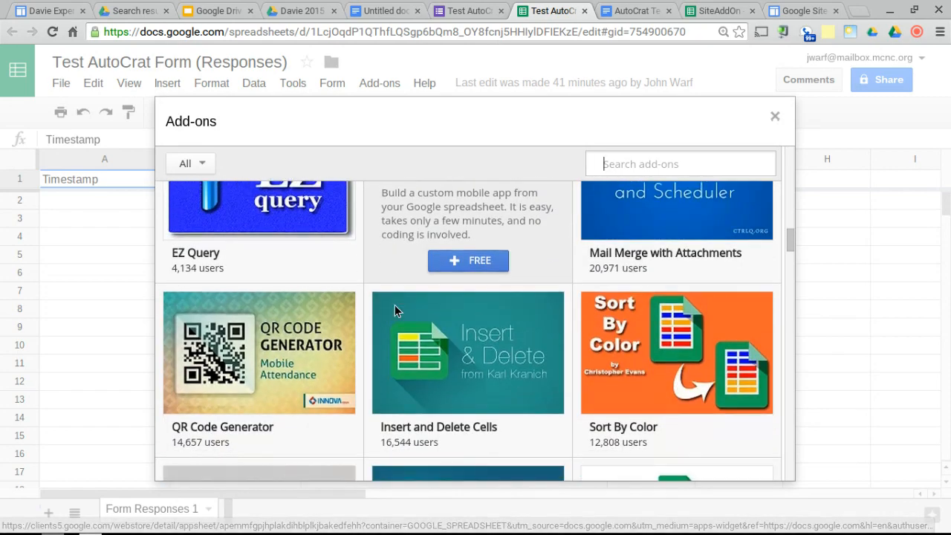
pyautogui.scroll(3, 395, 311)
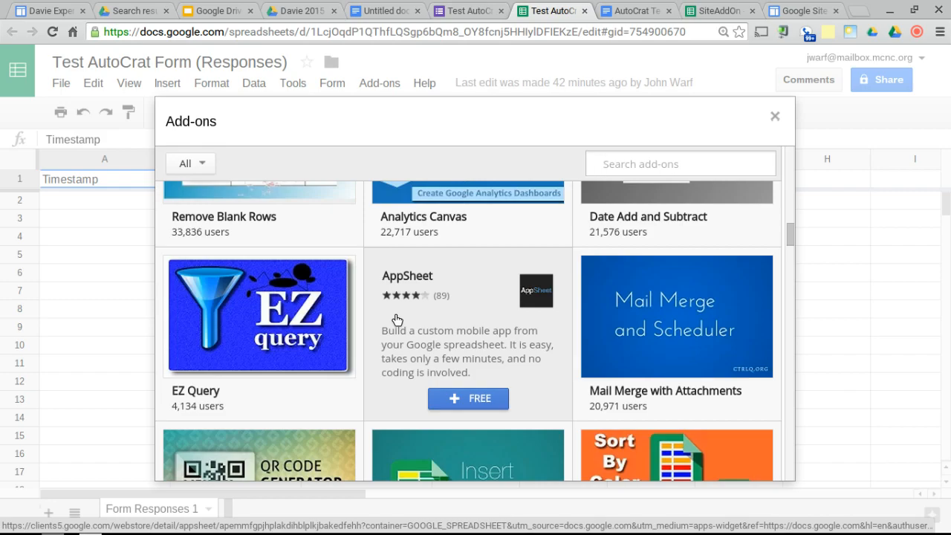
# - Examine the descriptions of Insert and Delete Cells, Merge Sheets, LeadIQ Lead Research and Calendar Event Importer in the add-ons gallery
pyautogui.scroll(-3, 397, 319)
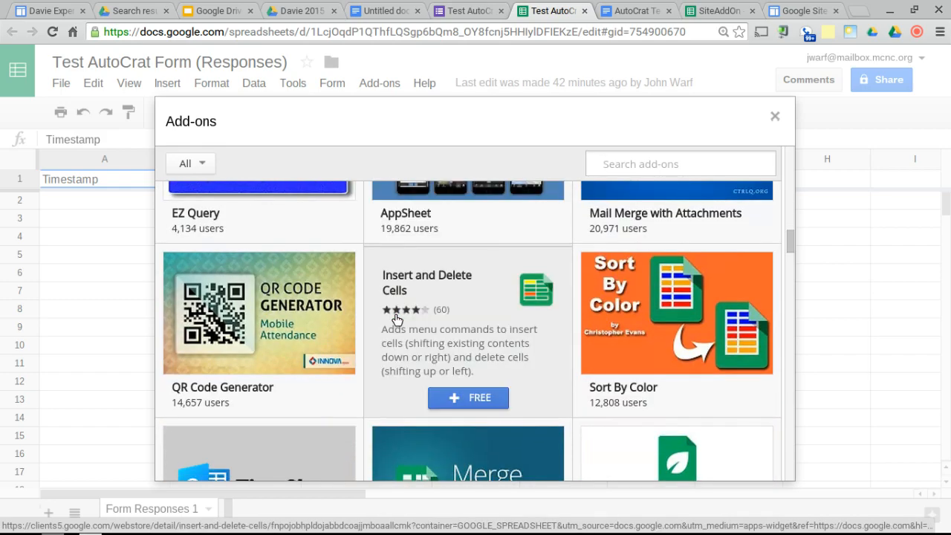
pyautogui.scroll(-4, 397, 320)
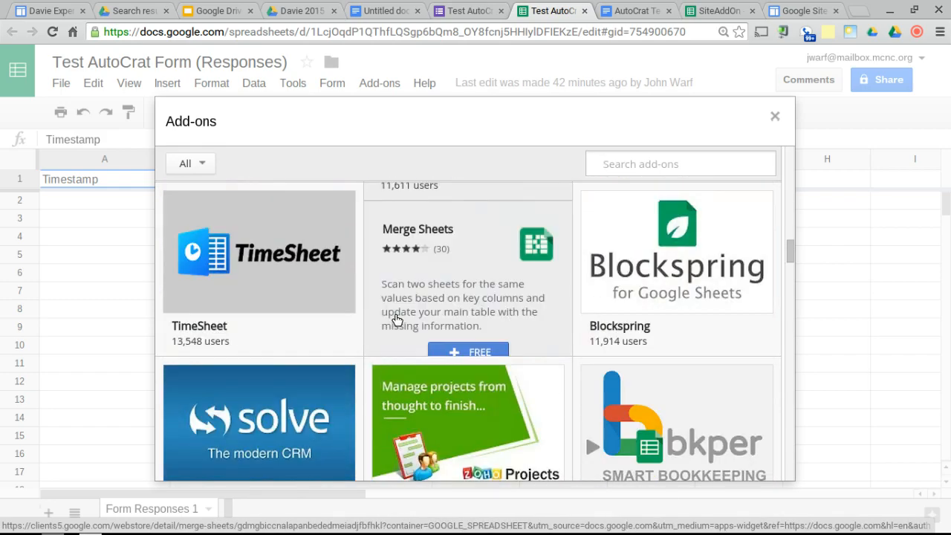
pyautogui.scroll(-3, 396, 317)
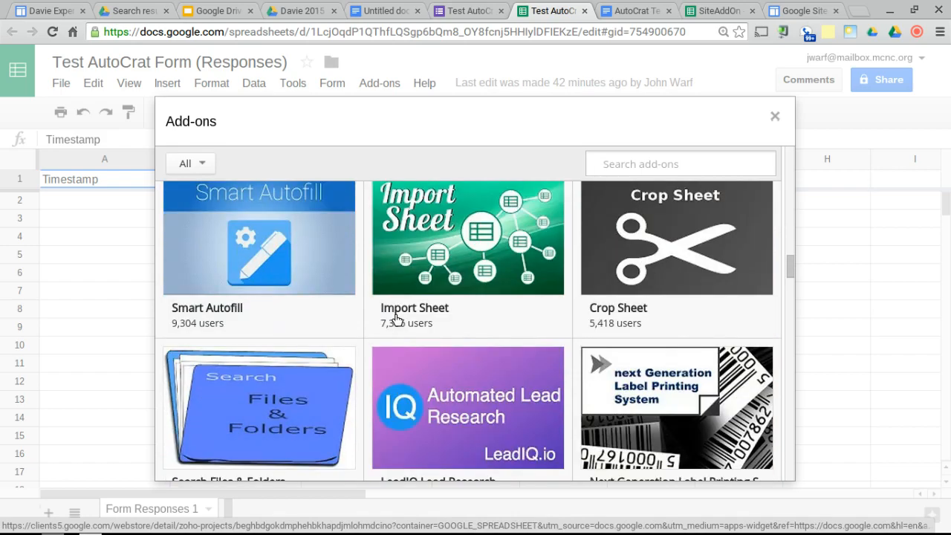
pyautogui.scroll(-2, 397, 319)
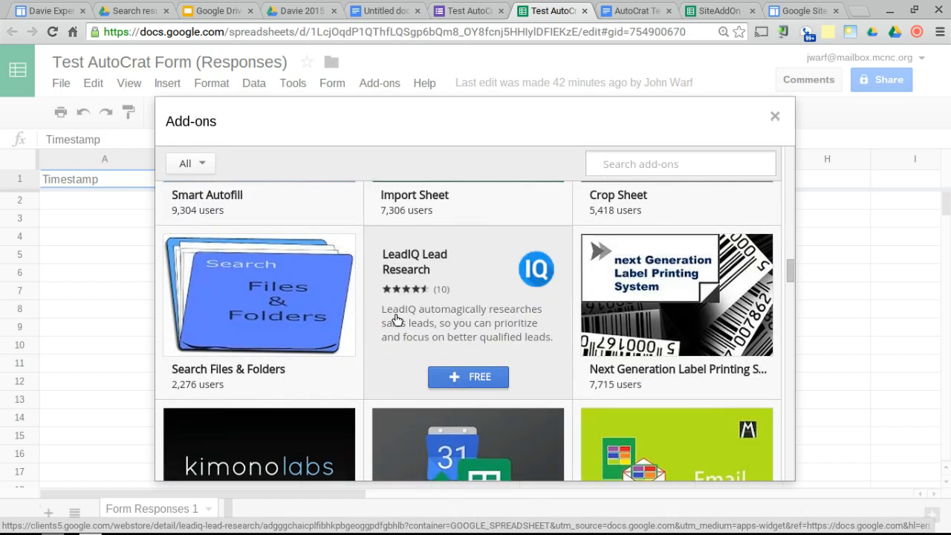
pyautogui.scroll(-3, 397, 319)
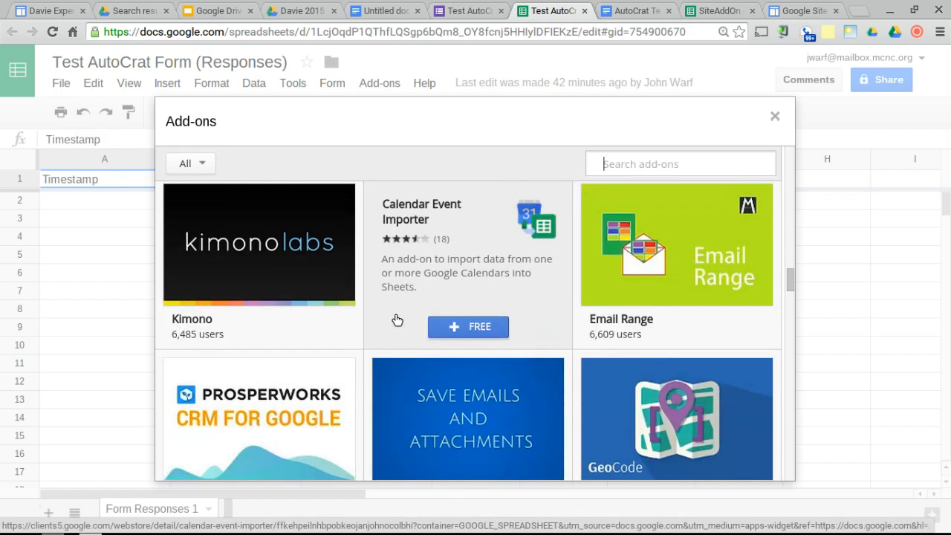
pyautogui.scroll(2, 397, 320)
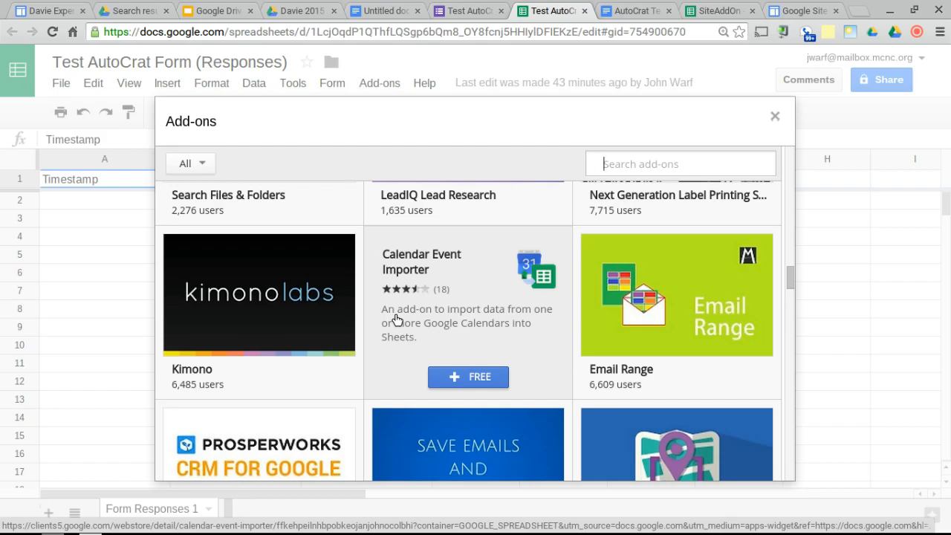
# - Examine the descriptions of Save Emails and Attachments and Display All Calendars in the add-ons gallery
pyautogui.scroll(-3, 396, 320)
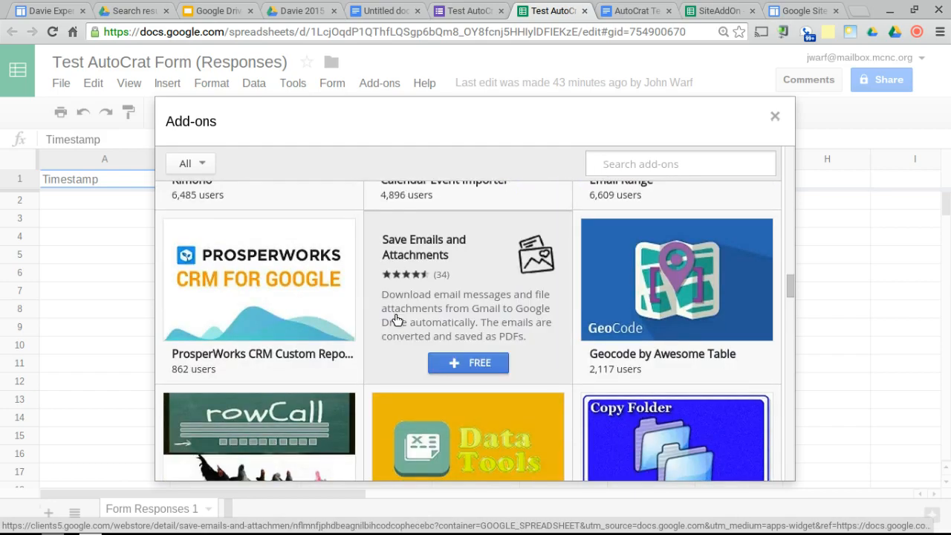
pyautogui.scroll(-1, 396, 320)
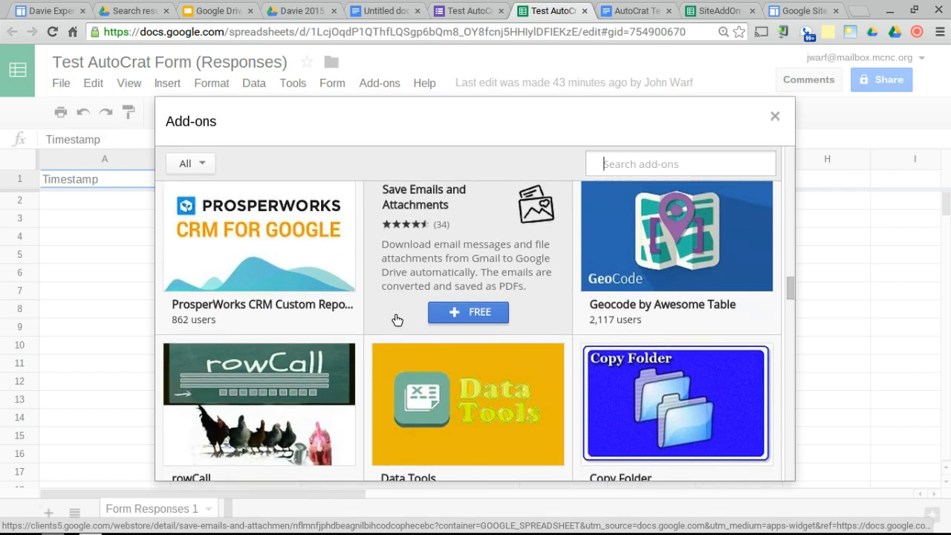
pyautogui.scroll(-4, 398, 320)
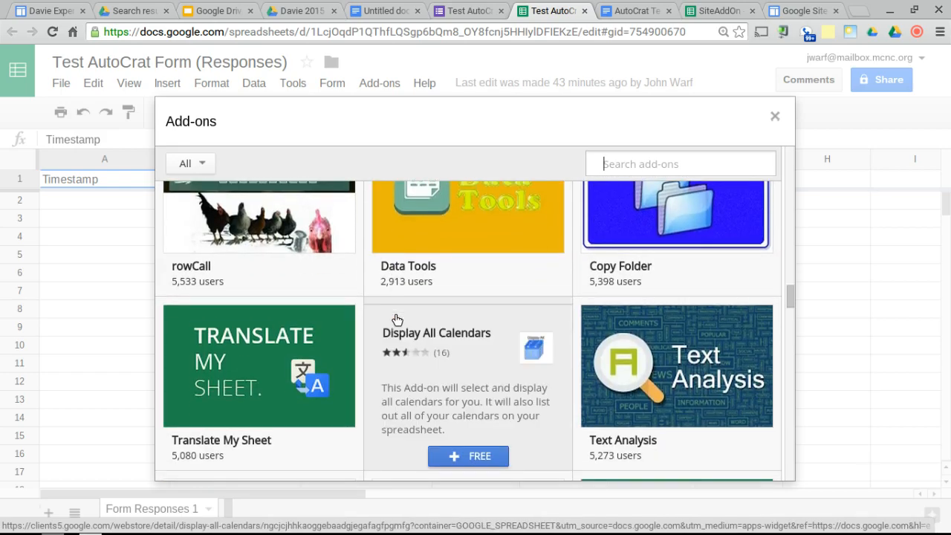
pyautogui.scroll(-3, 398, 320)
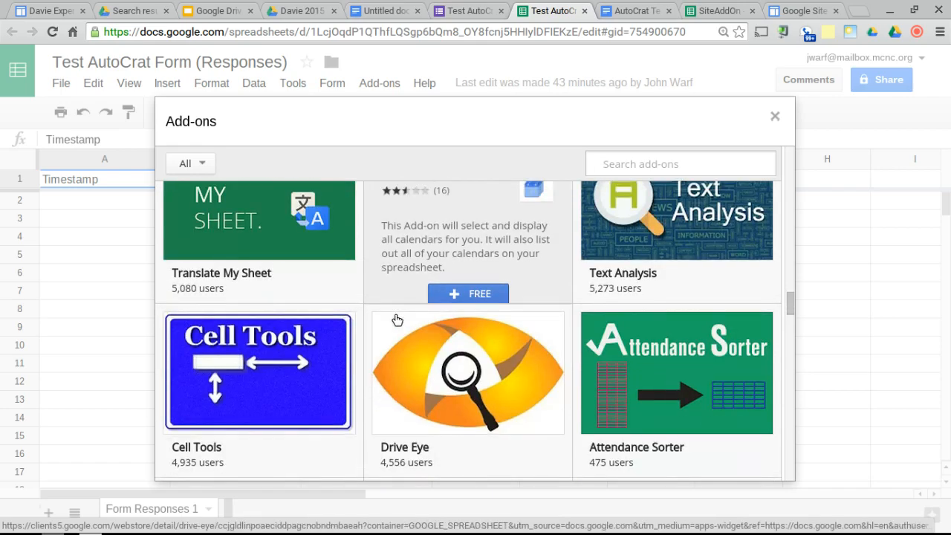
pyautogui.scroll(1, 398, 319)
pyautogui.scroll(-1, 397, 320)
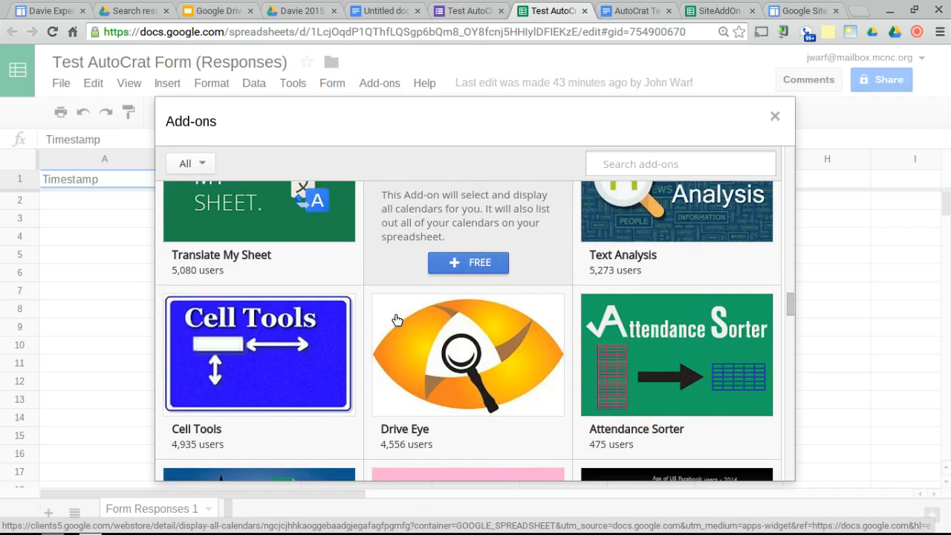
# - Browse the less popular add-ons from the Rose Task Manager row to the formCreator row, including rosterSync - Teacher Edition and OWOX BI Data Upload
pyautogui.scroll(-5, 397, 320)
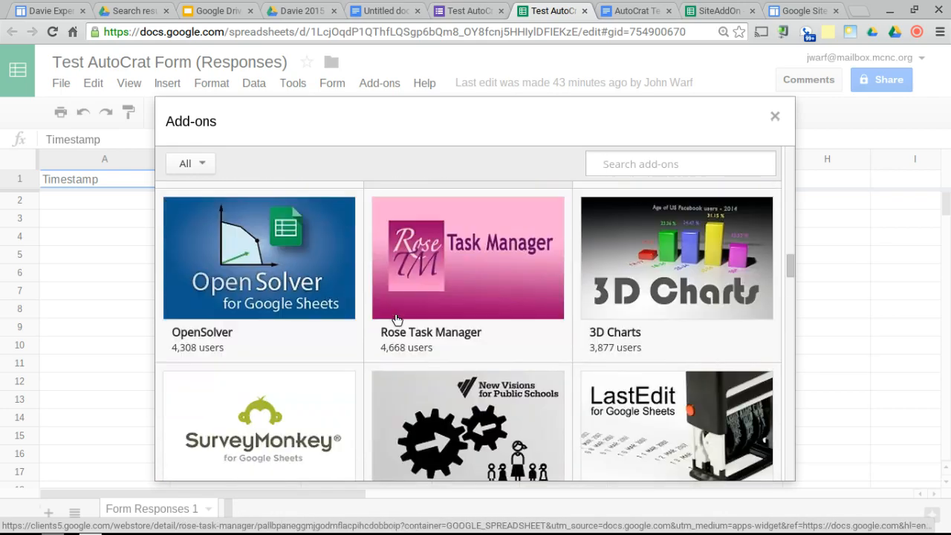
pyautogui.scroll(-3, 397, 320)
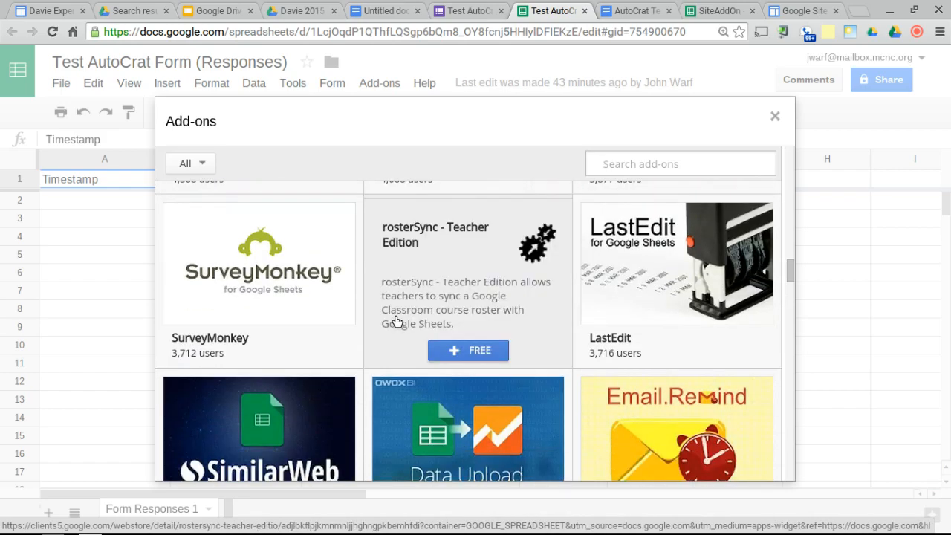
pyautogui.scroll(-4, 398, 320)
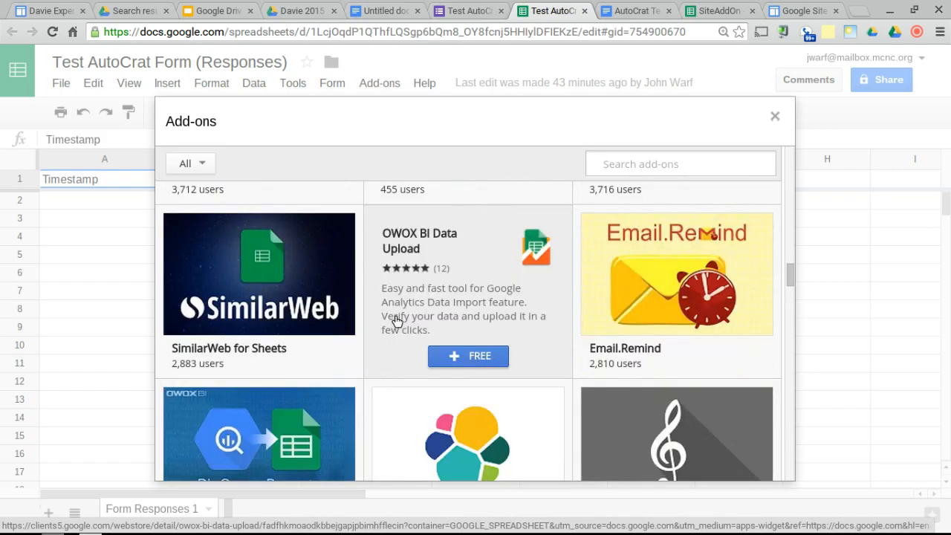
pyautogui.scroll(-6, 398, 320)
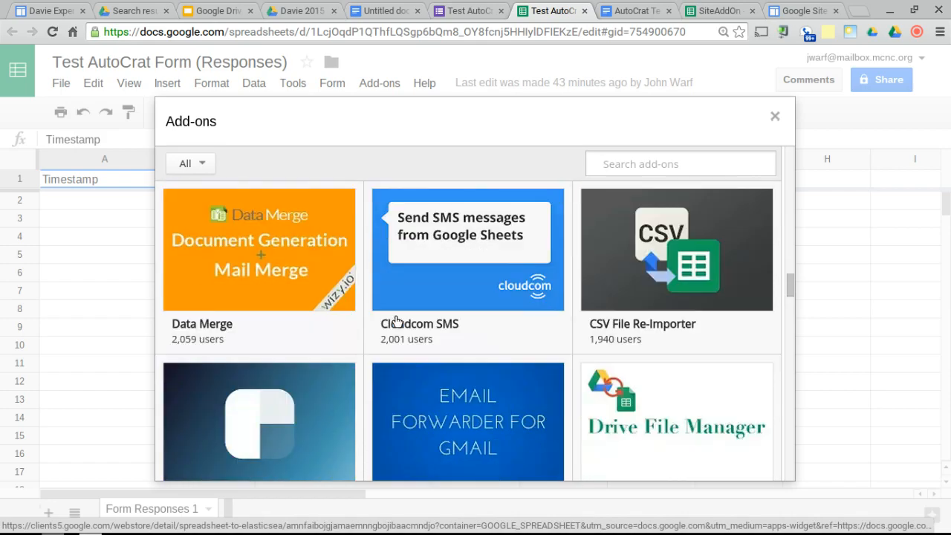
pyautogui.scroll(-3, 398, 320)
pyautogui.scroll(-5, 398, 321)
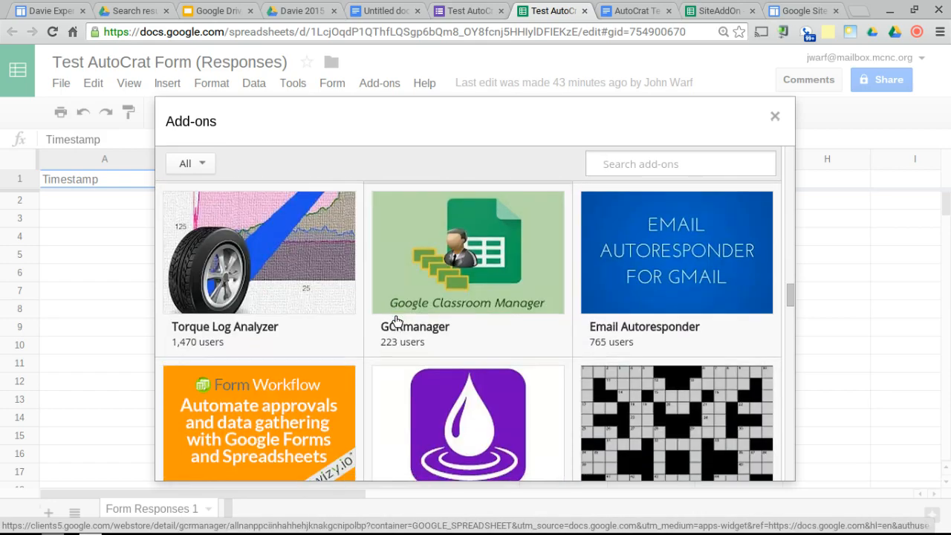
pyautogui.scroll(-5, 398, 321)
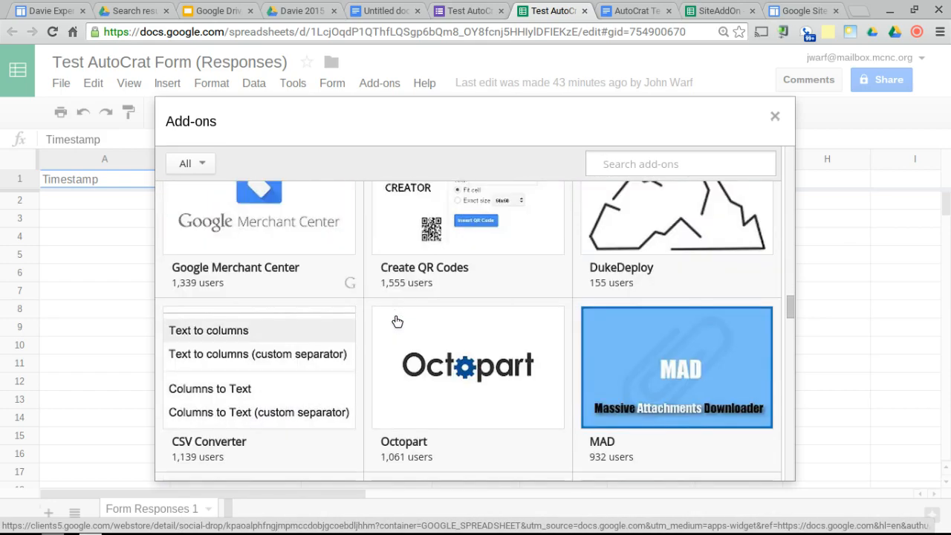
pyautogui.scroll(-3, 398, 321)
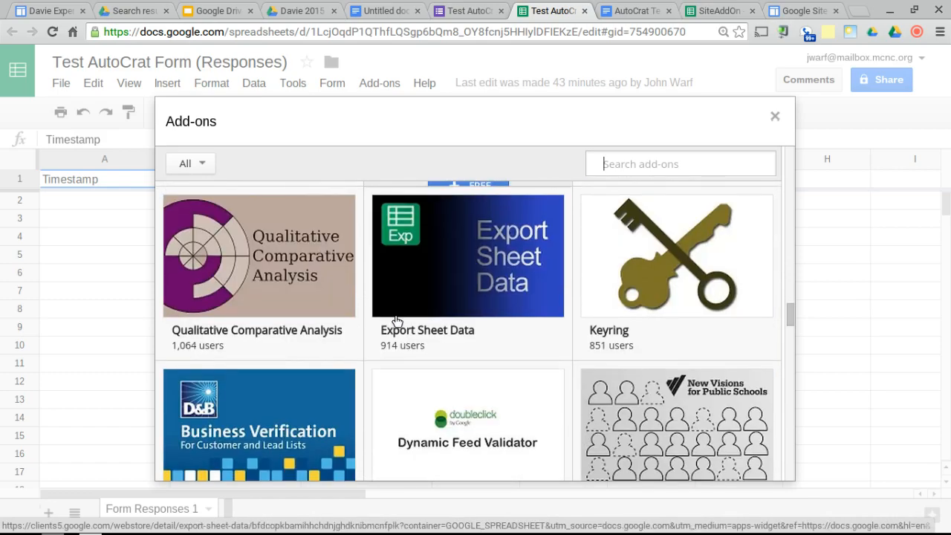
pyautogui.scroll(-5, 398, 321)
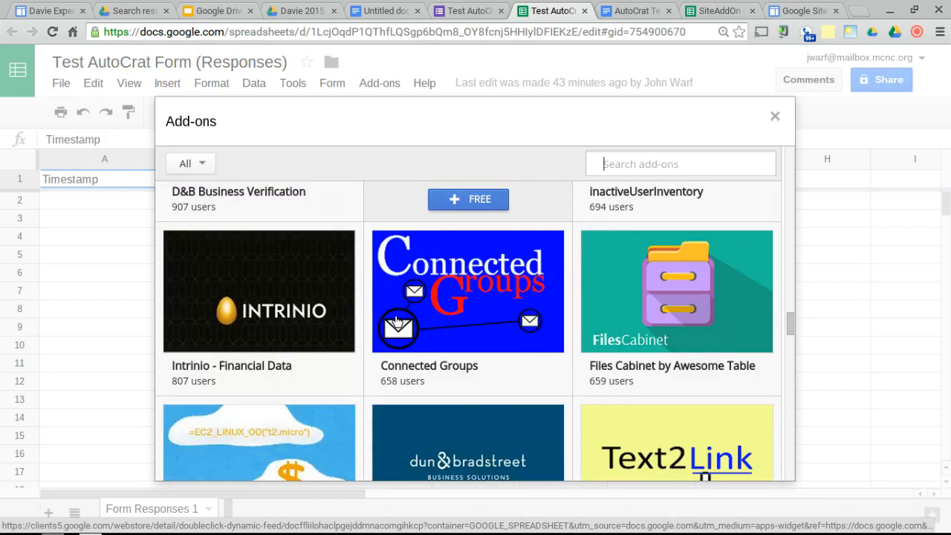
pyautogui.scroll(-5, 398, 321)
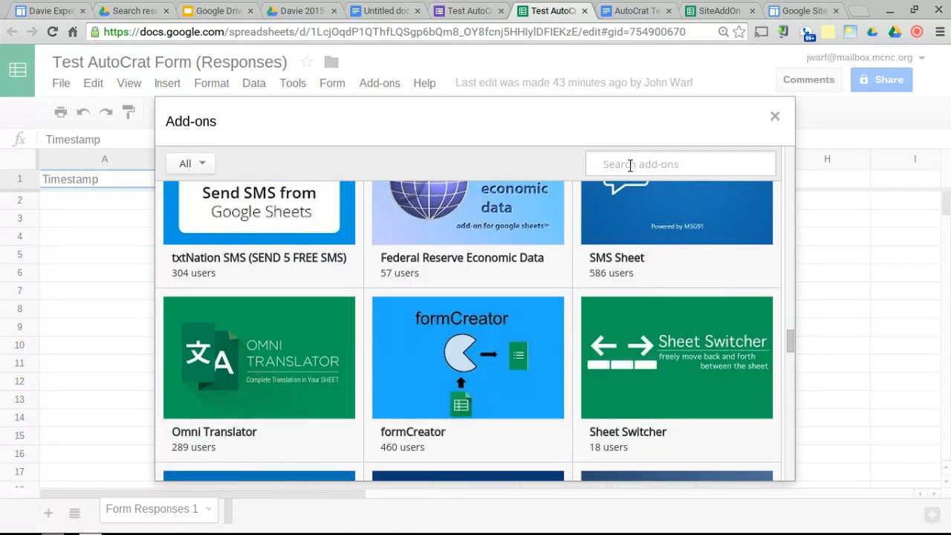
# - Search the add-ons gallery for "auto", and replace that search with "mail"
pyautogui.write('auto')
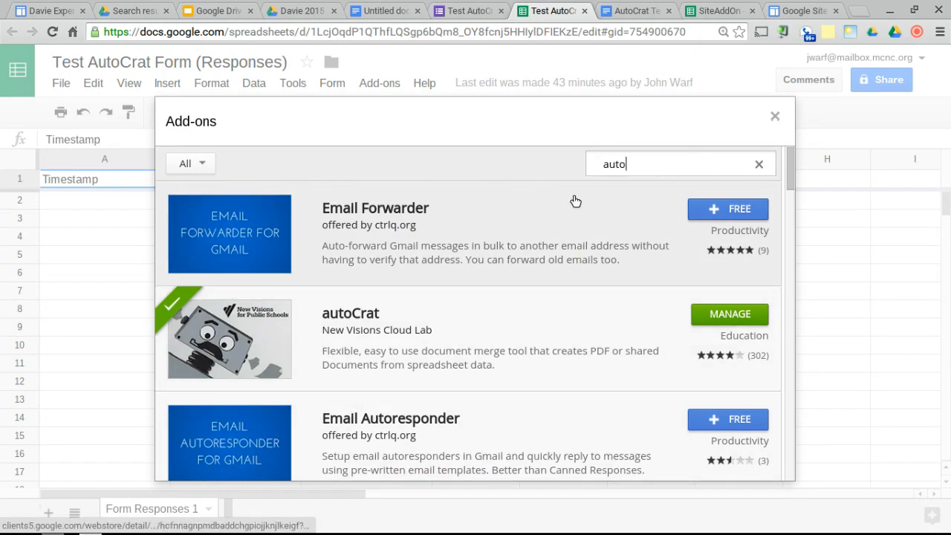
pyautogui.doubleClick(658, 157)
pyautogui.write('mail')
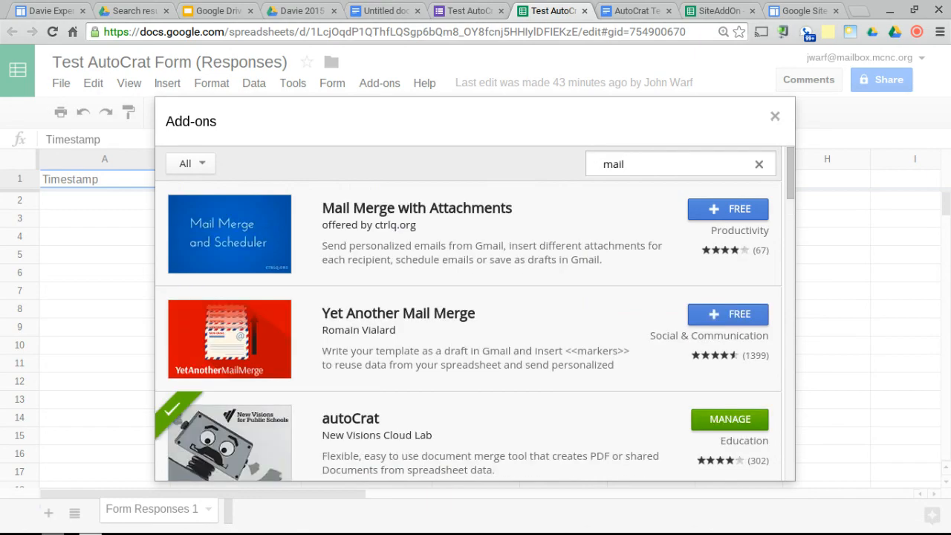
# - Look through the mail add-on results down to Split Names and return to formMule - Email Merge Utility
pyautogui.scroll(-6, 616, 251)
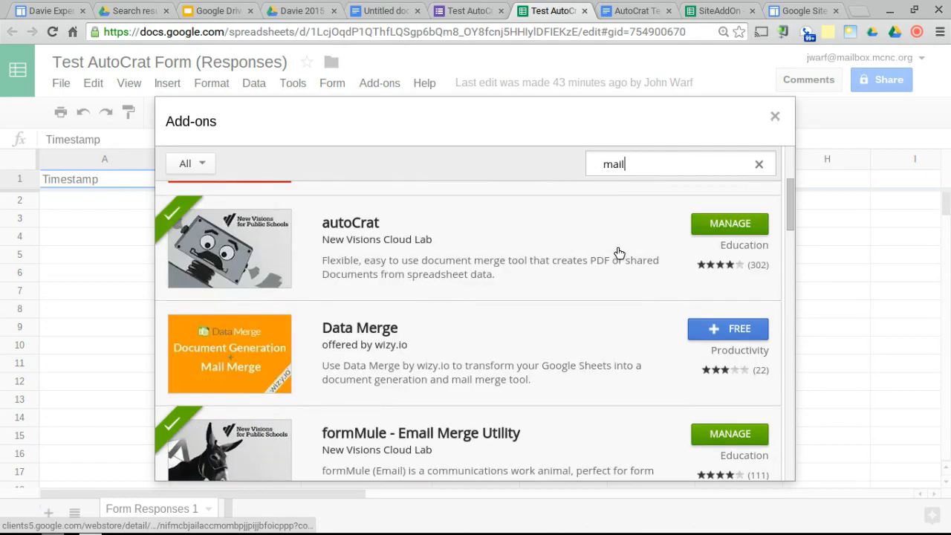
pyautogui.scroll(-3, 619, 254)
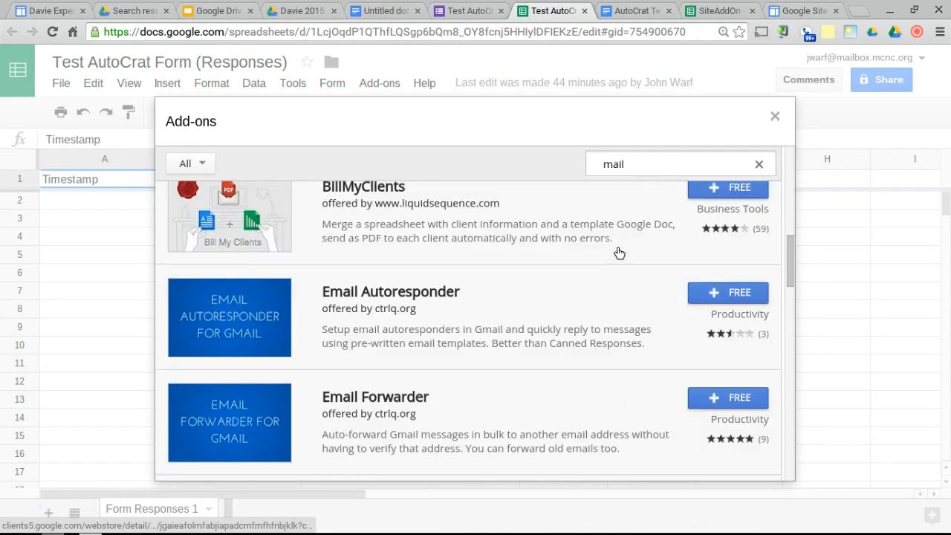
pyautogui.scroll(-5, 619, 254)
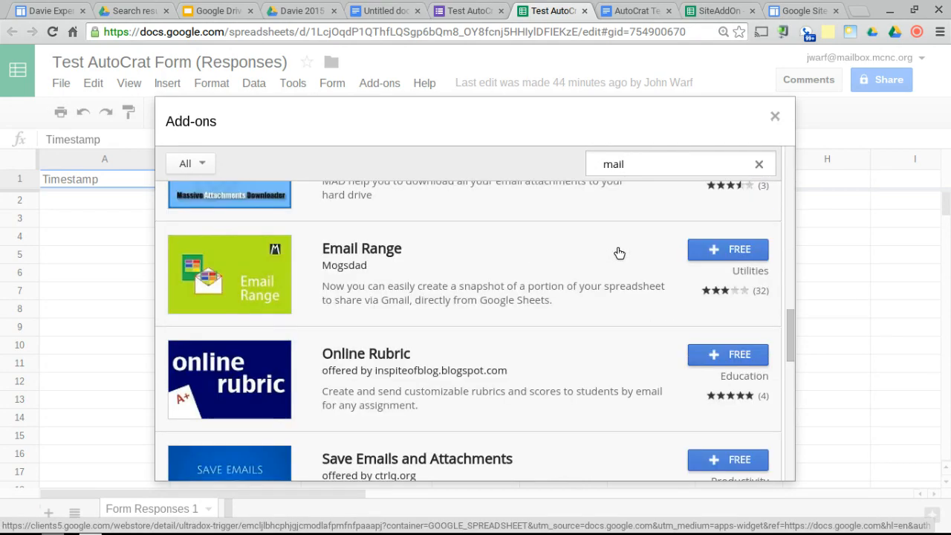
pyautogui.scroll(-4, 619, 254)
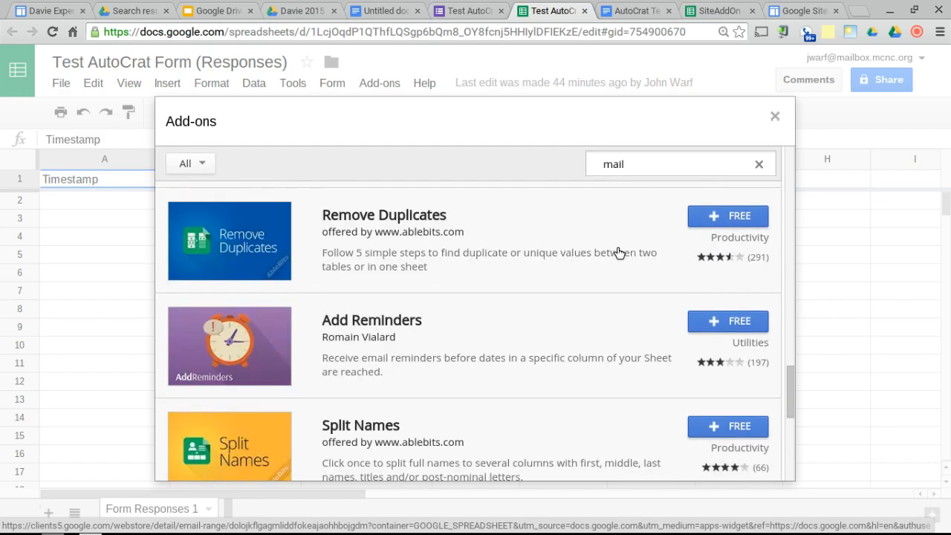
pyautogui.scroll(12, 619, 254)
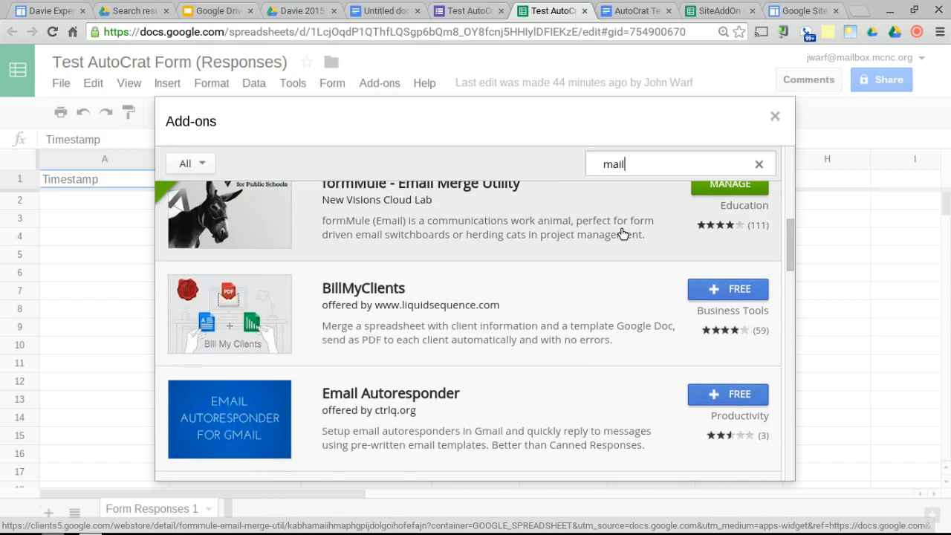
# - Clear the search and filter the add-ons gallery to the Education category, examining the description of Doctopus
pyautogui.click(759, 165)
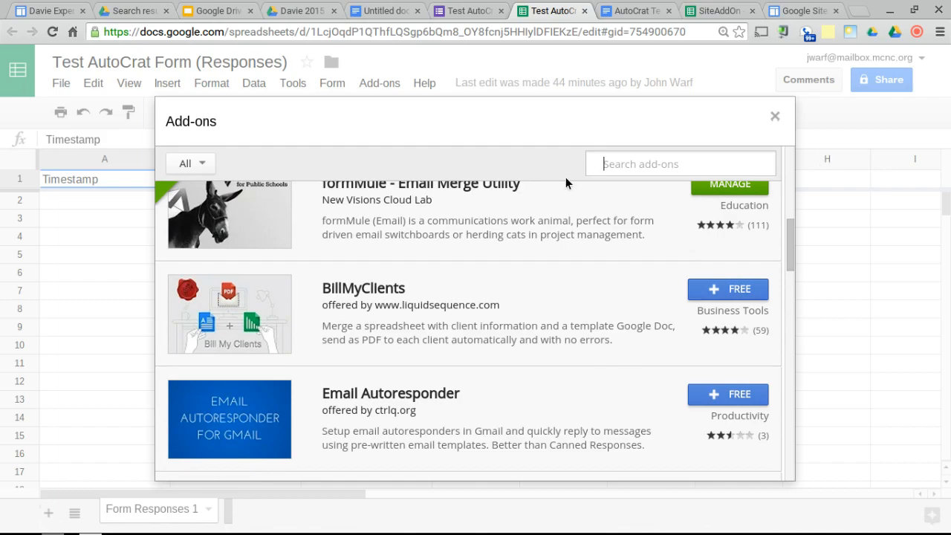
pyautogui.click(203, 163)
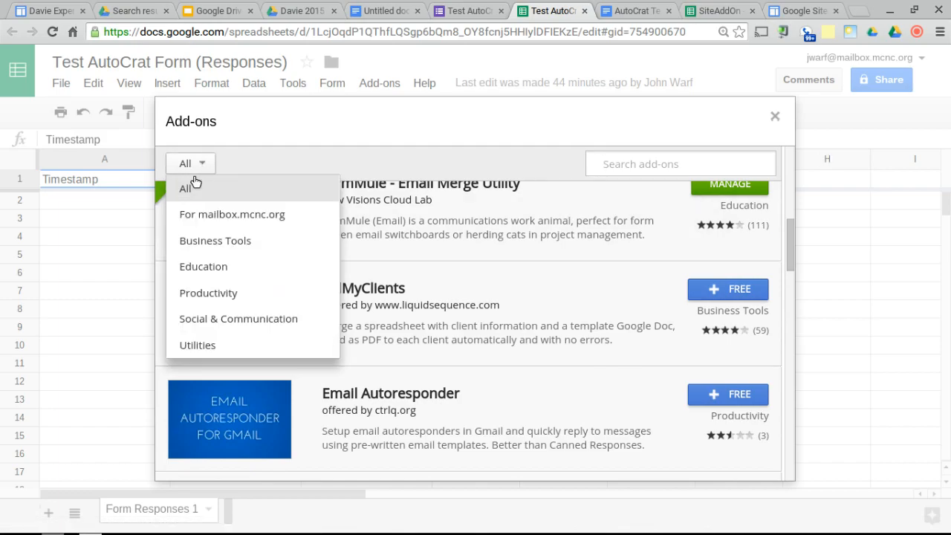
pyautogui.click(202, 268)
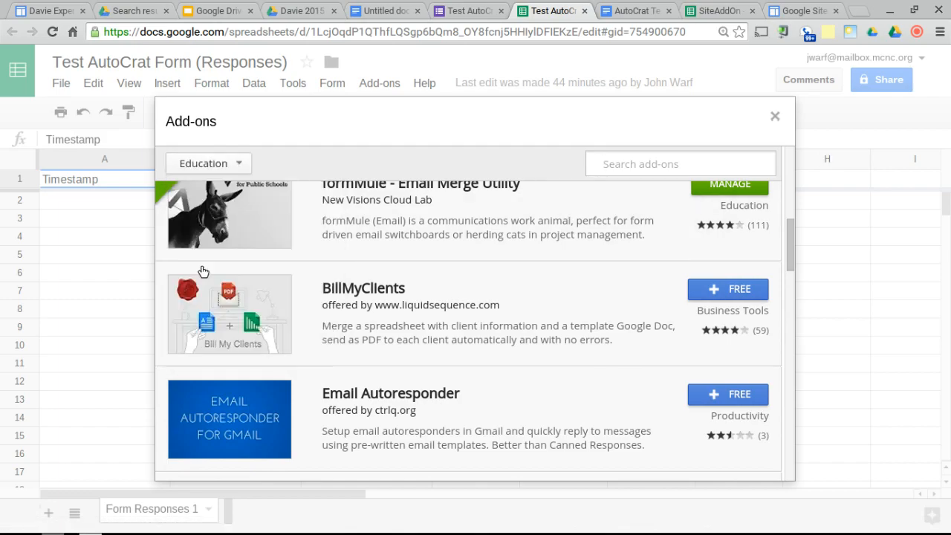
pyautogui.moveTo(697, 320)
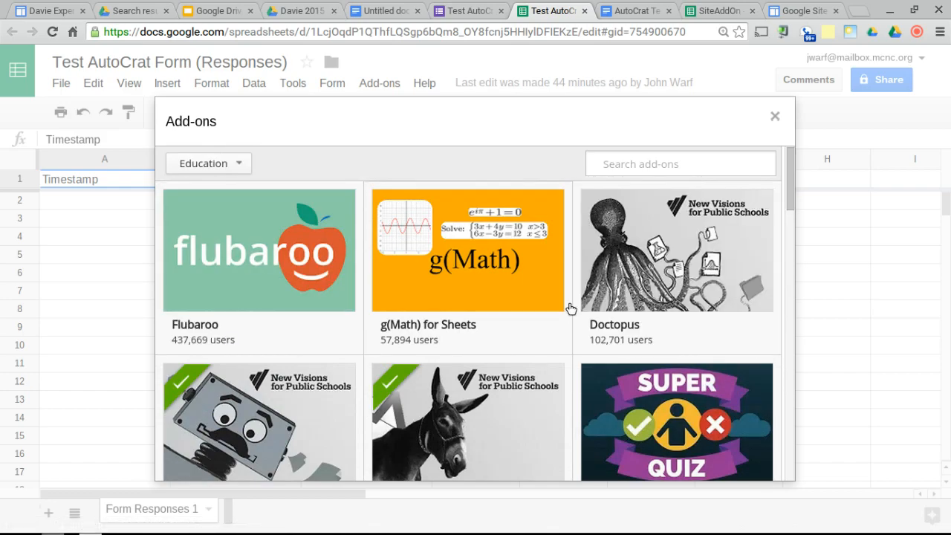
pyautogui.moveTo(732, 222)
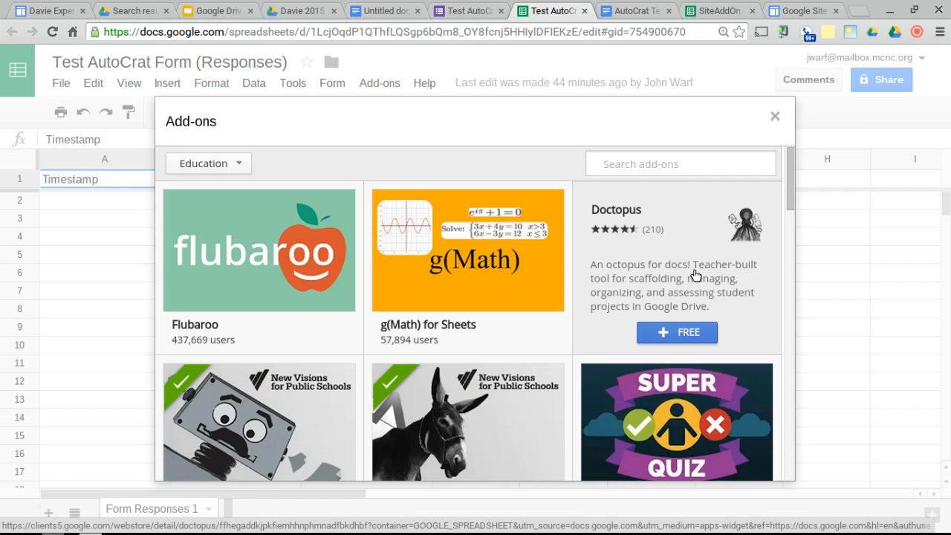
# - Browse the Education add-ons from Doctopus down to LazySecretary, examining the gClassFolders description, and close the gallery
pyautogui.scroll(-3, 696, 272)
pyautogui.scroll(-6, 697, 276)
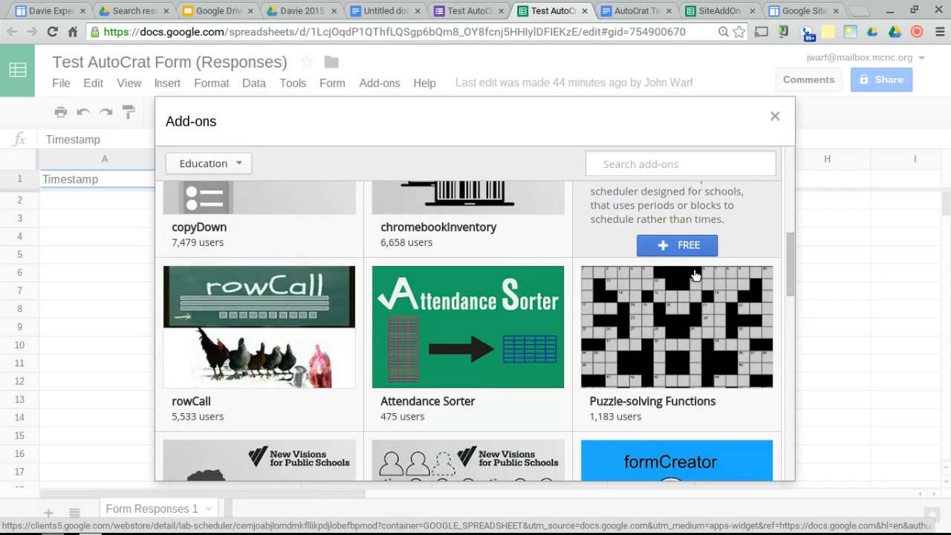
pyautogui.scroll(-6, 696, 276)
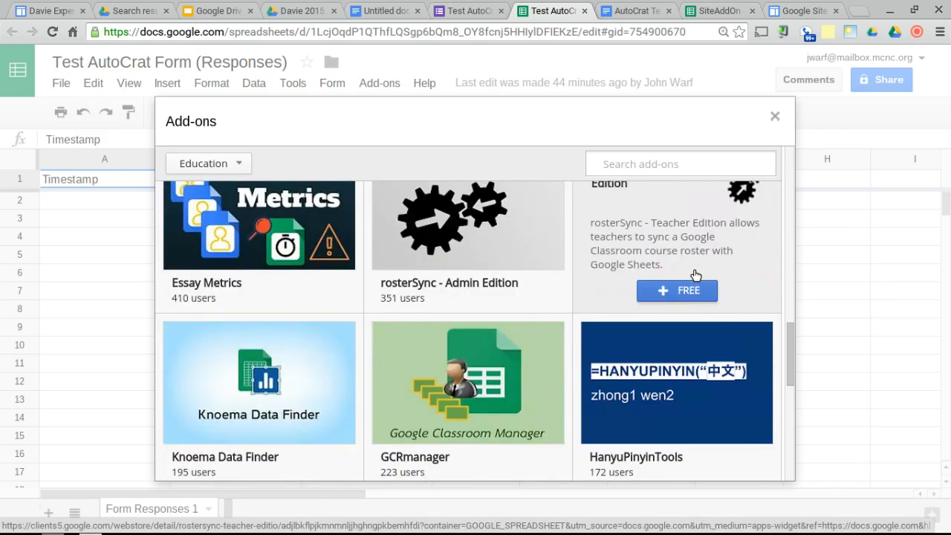
pyautogui.scroll(-1, 694, 269)
pyautogui.scroll(2, 706, 297)
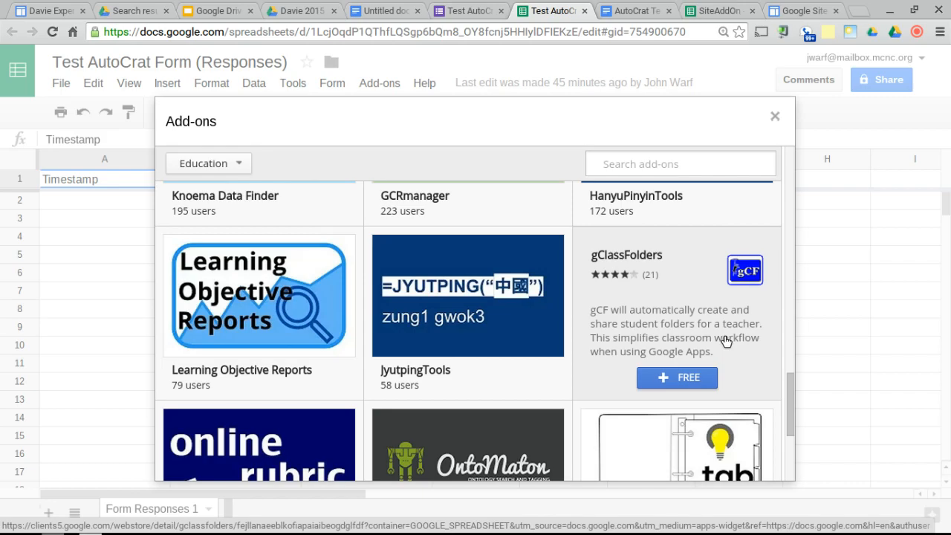
pyautogui.scroll(-1, 726, 340)
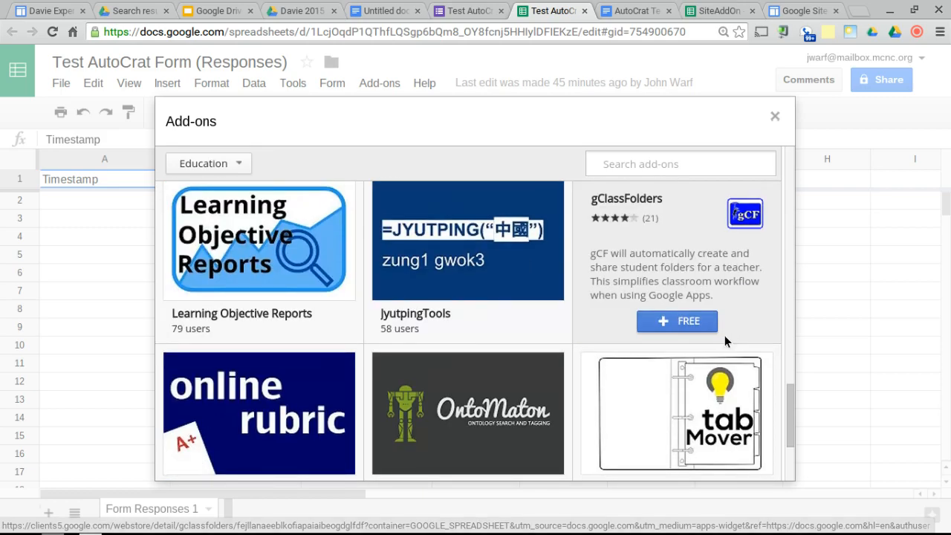
pyautogui.scroll(-1, 726, 340)
pyautogui.moveTo(726, 341)
pyautogui.scroll(-3, 722, 339)
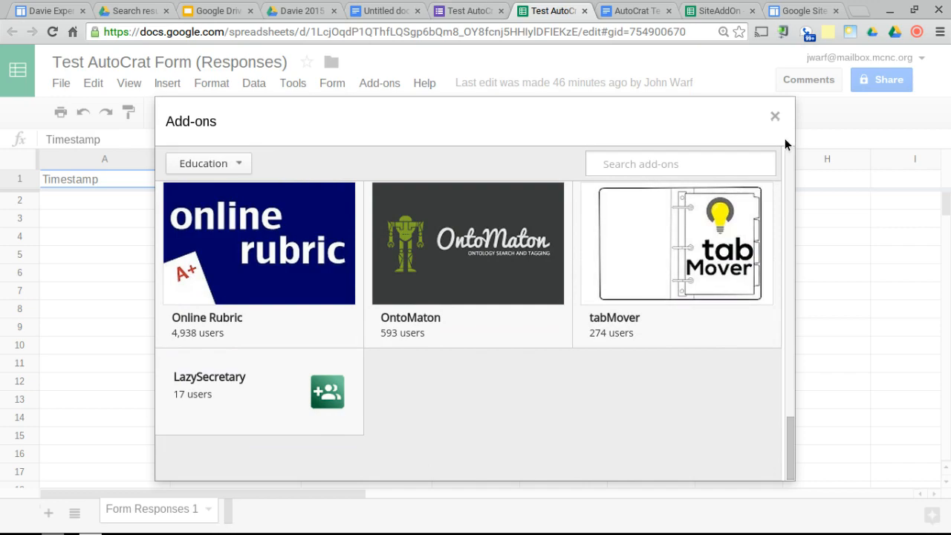
pyautogui.click(775, 117)
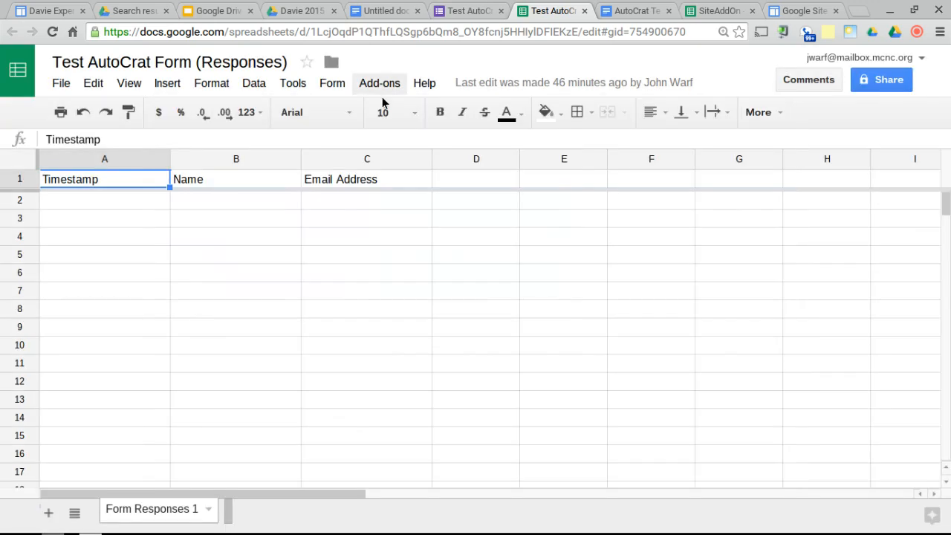
# - In the SiteAddOn spreadsheet, search the add-ons gallery for "sites" and close the gallery
pyautogui.click(699, 15)
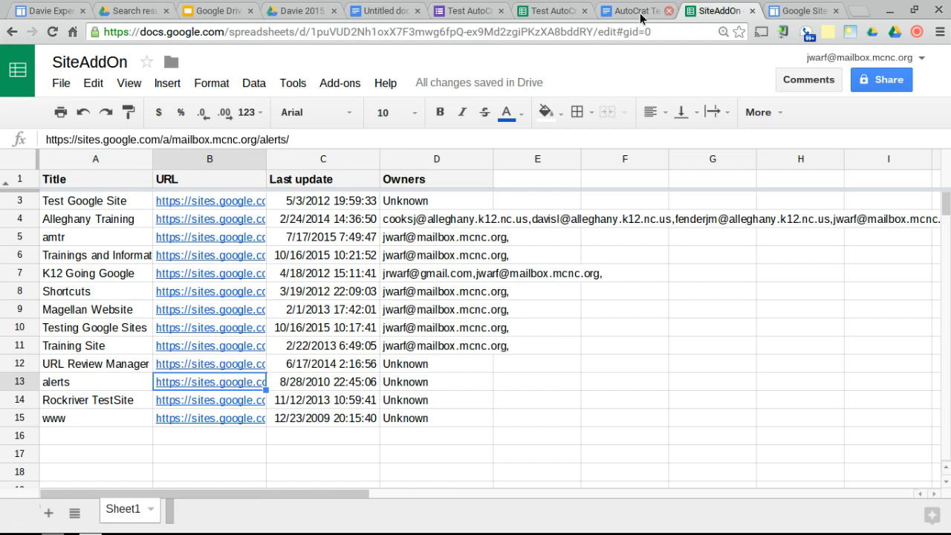
pyautogui.click(336, 83)
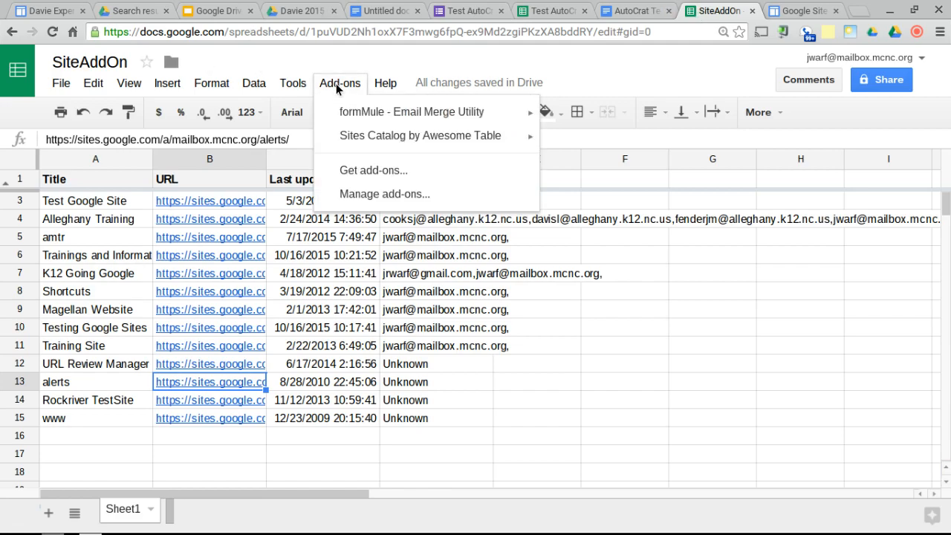
pyautogui.moveTo(342, 144)
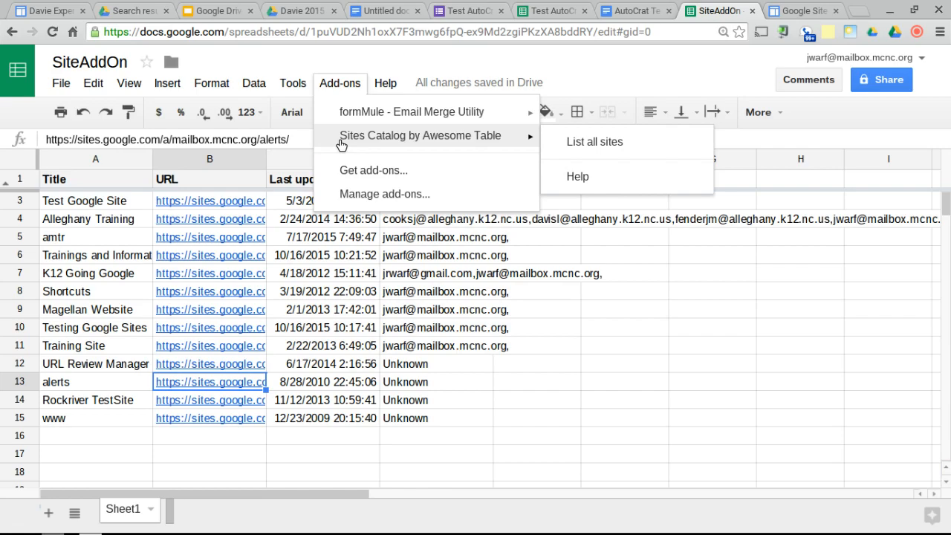
pyautogui.click(346, 171)
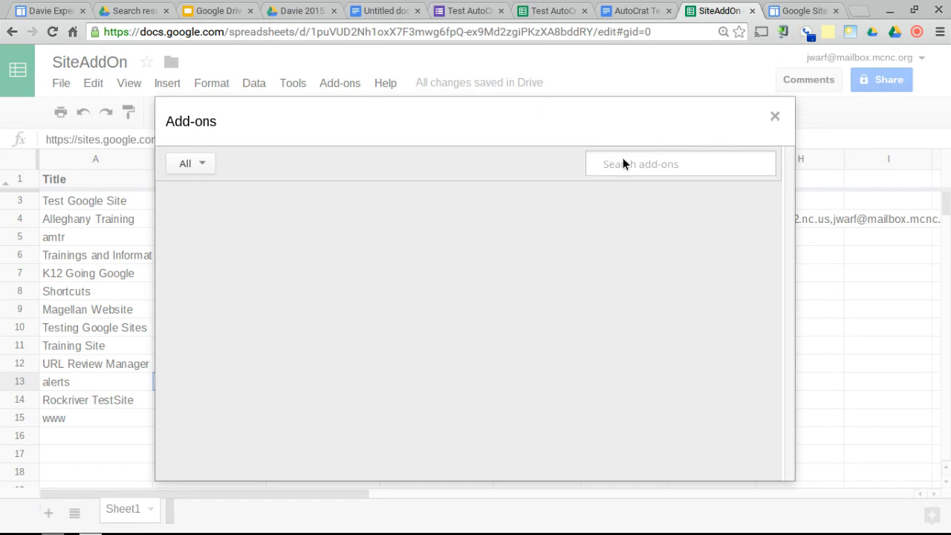
pyautogui.write('sites')
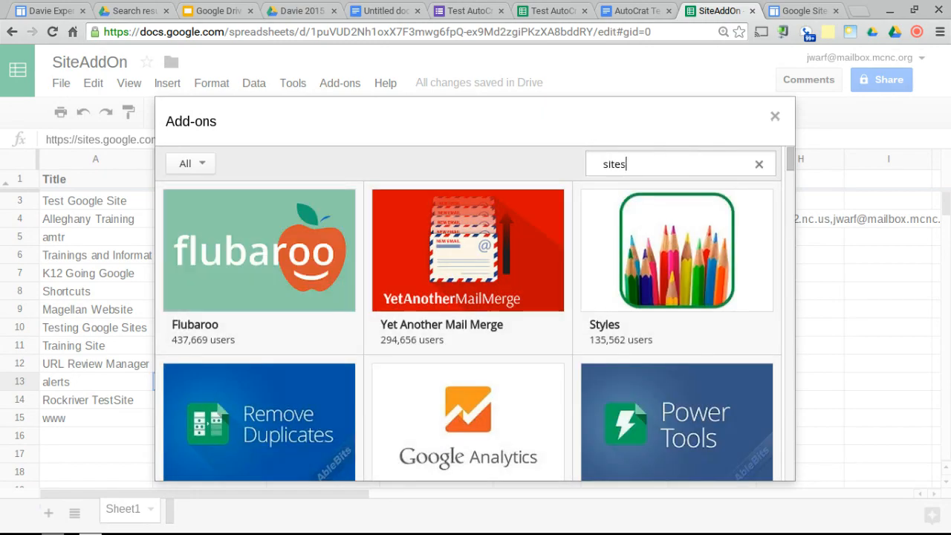
pyautogui.press('Return')
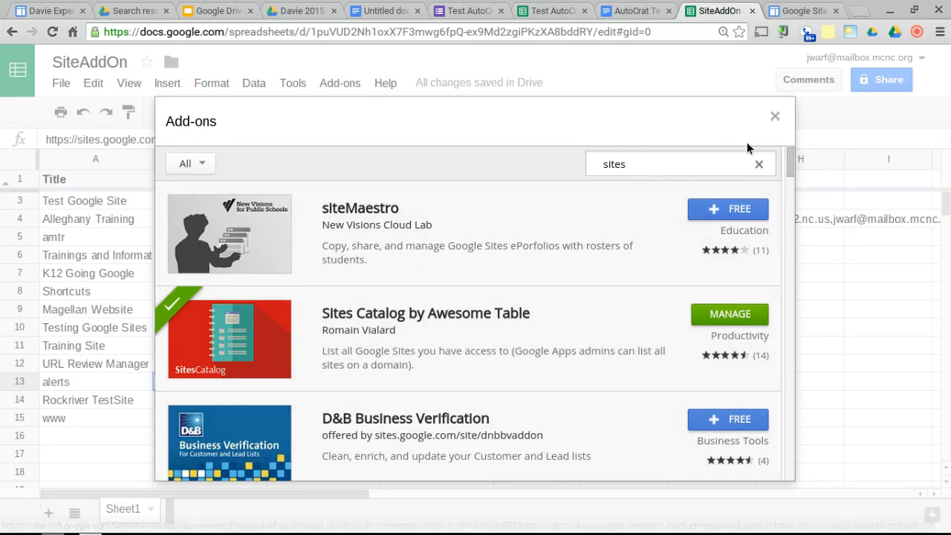
pyautogui.click(776, 116)
# - List all accessible Google Sites with the Sites Catalog by Awesome Table add-on and look through the listed rows
pyautogui.click(338, 82)
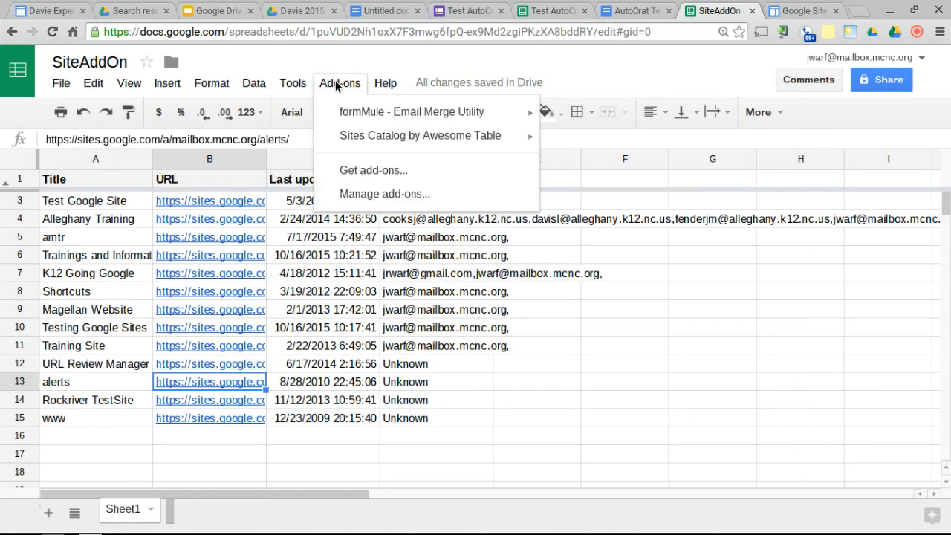
pyautogui.moveTo(345, 141)
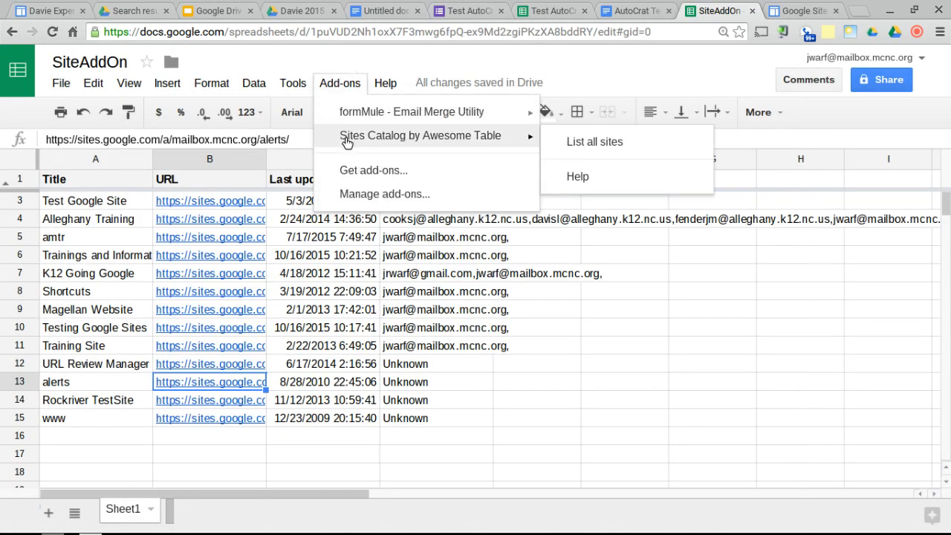
pyautogui.click(583, 143)
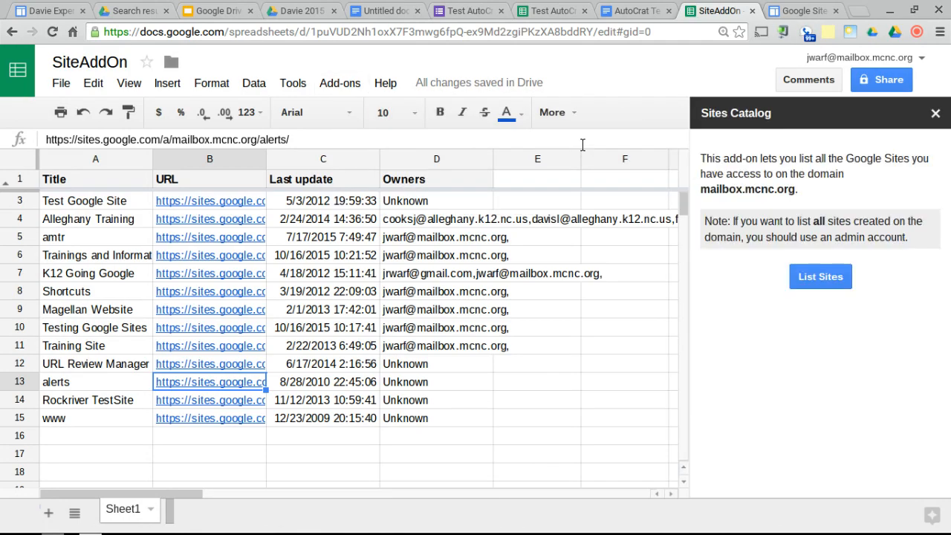
pyautogui.click(811, 279)
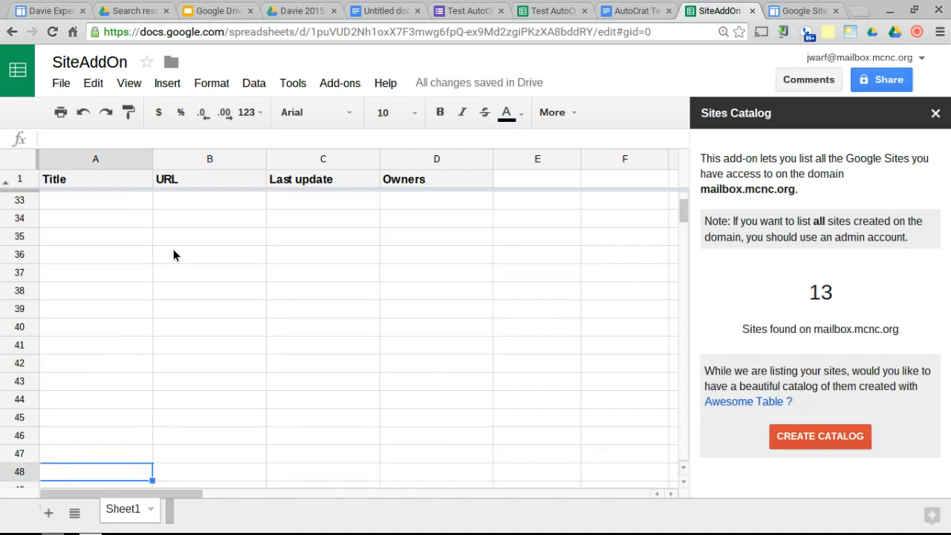
pyautogui.scroll(10, 200, 353)
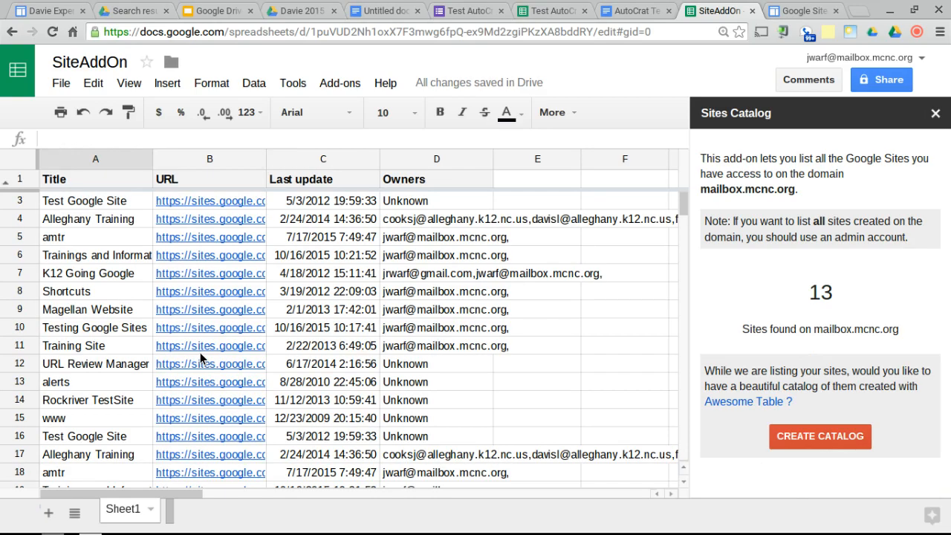
pyautogui.scroll(-5, 106, 356)
pyautogui.scroll(5, 105, 357)
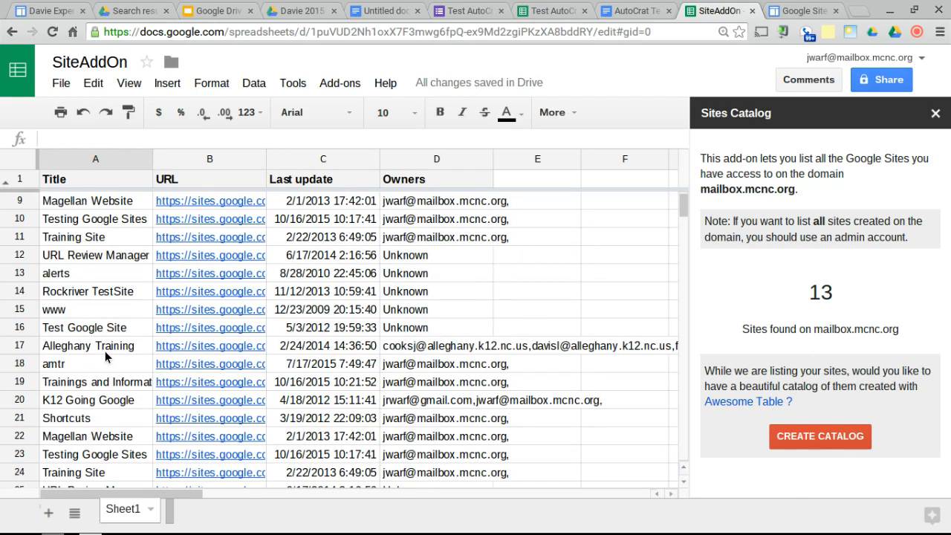
# - Clear the contents of the entire Sheet1 and select cell A3
pyautogui.click(16, 170)
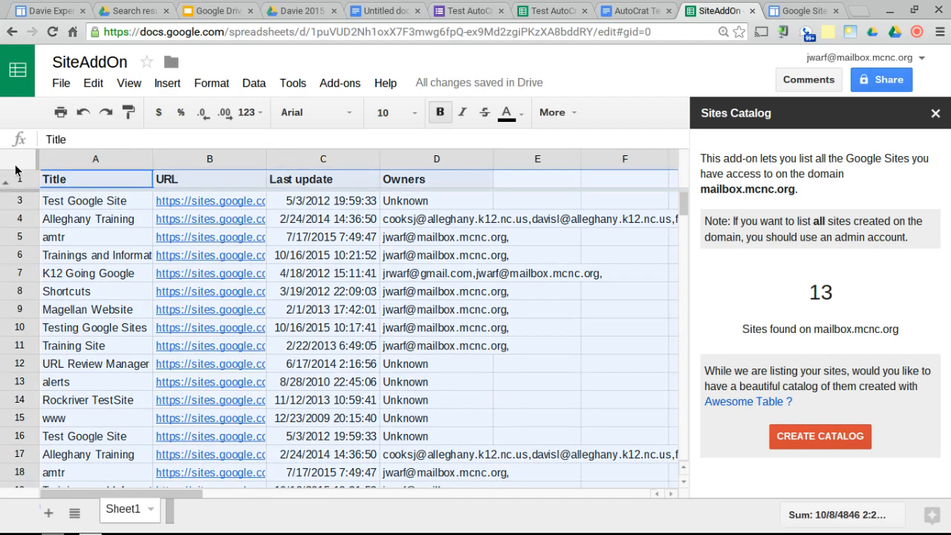
pyautogui.press('Delete')
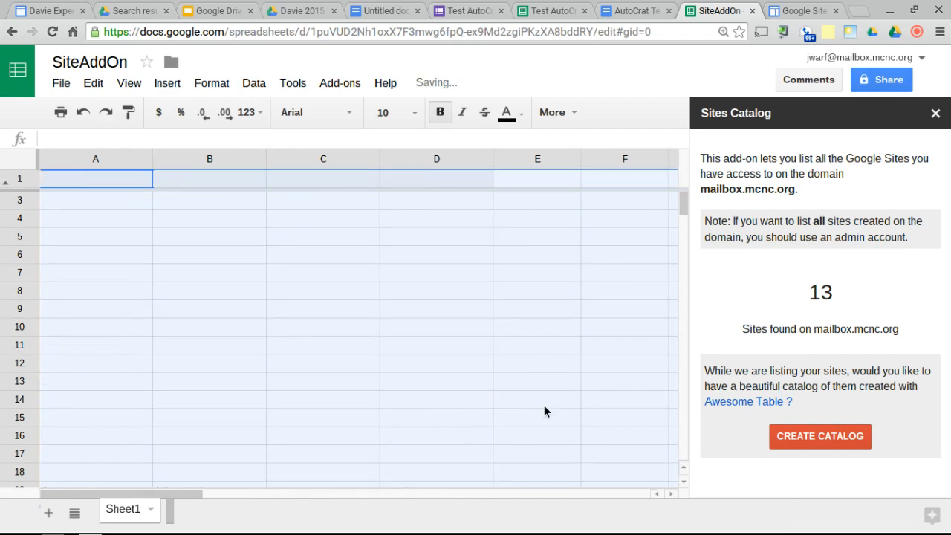
pyautogui.click(488, 328)
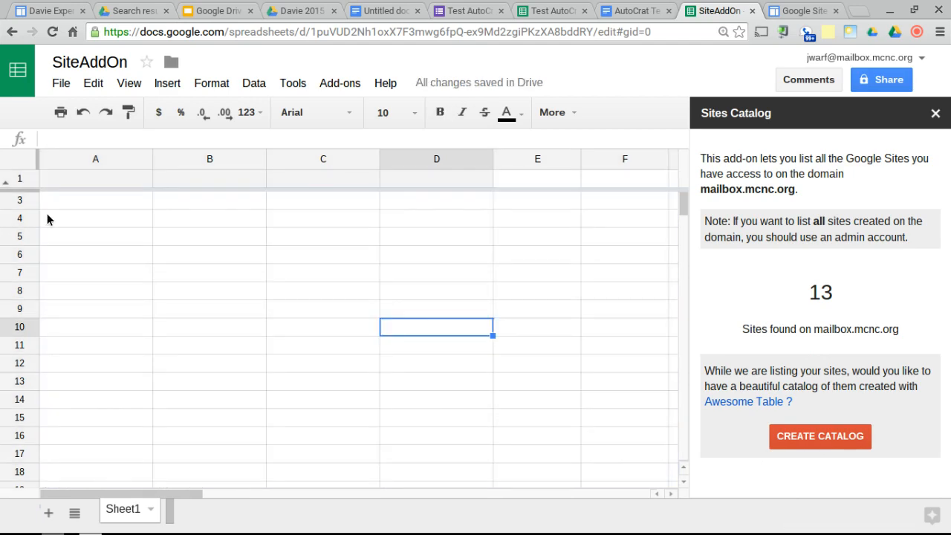
pyautogui.click(63, 201)
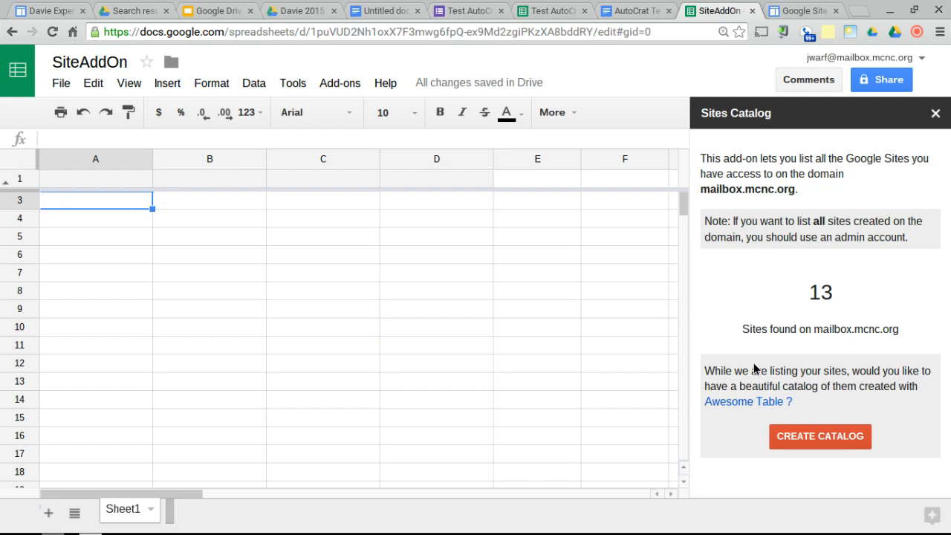
# - Create an Awesome Table catalog of the sites, open its view briefly, and close both it and Sites Catalog
pyautogui.click(801, 424)
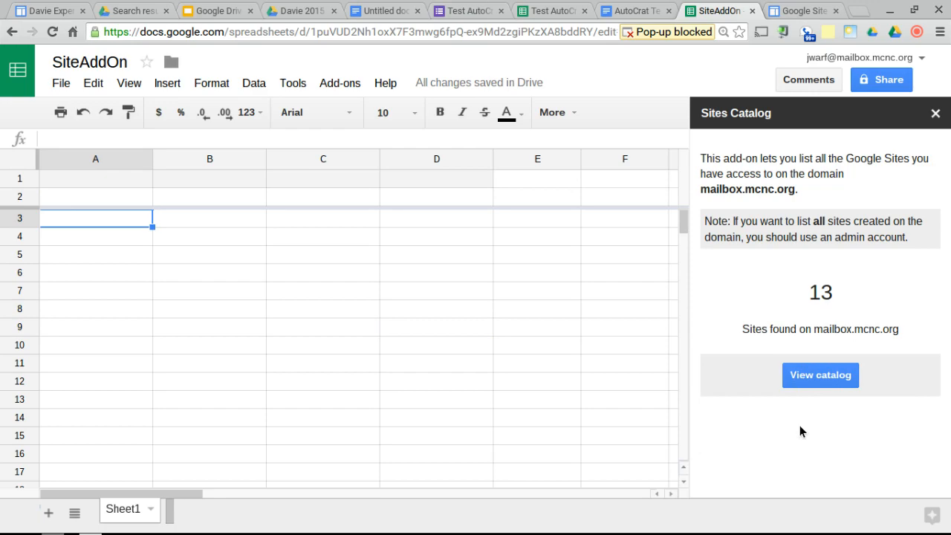
pyautogui.click(817, 376)
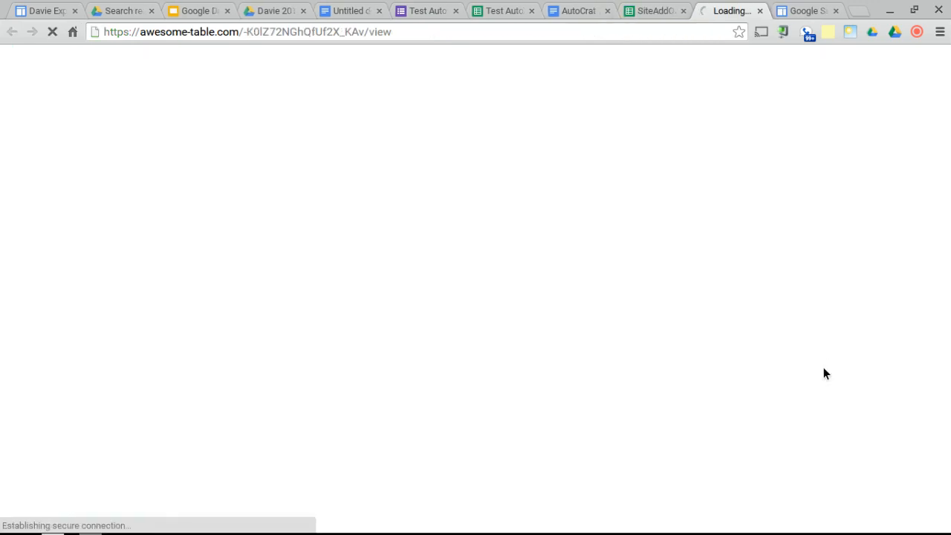
pyautogui.click(760, 10)
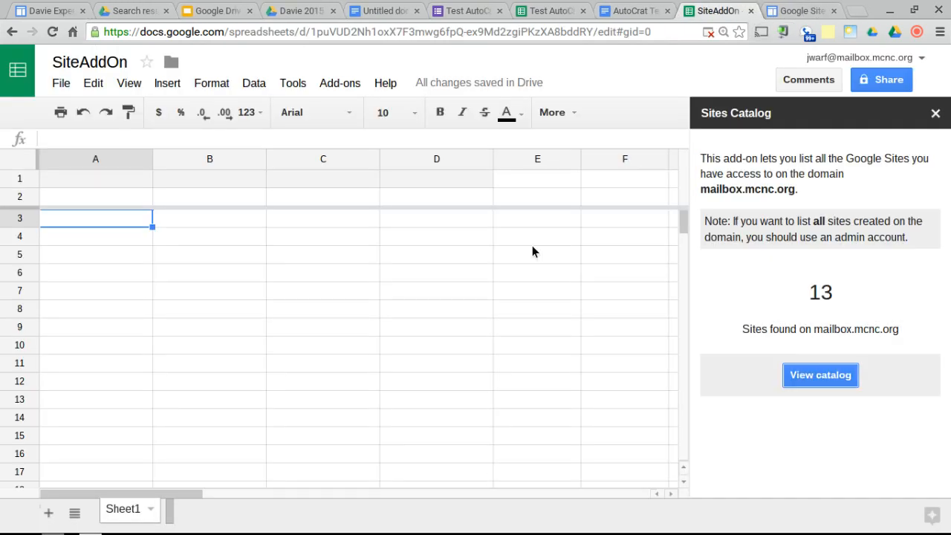
pyautogui.click(436, 291)
pyautogui.click(935, 114)
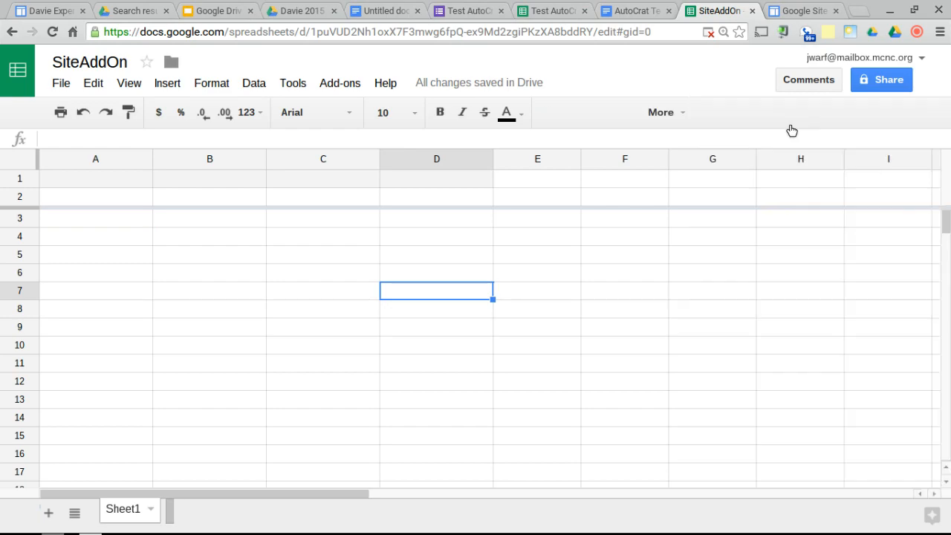
# - Reduce the frozen area of Sheet1 to row 1 only and select cell A1
pyautogui.click(119, 240)
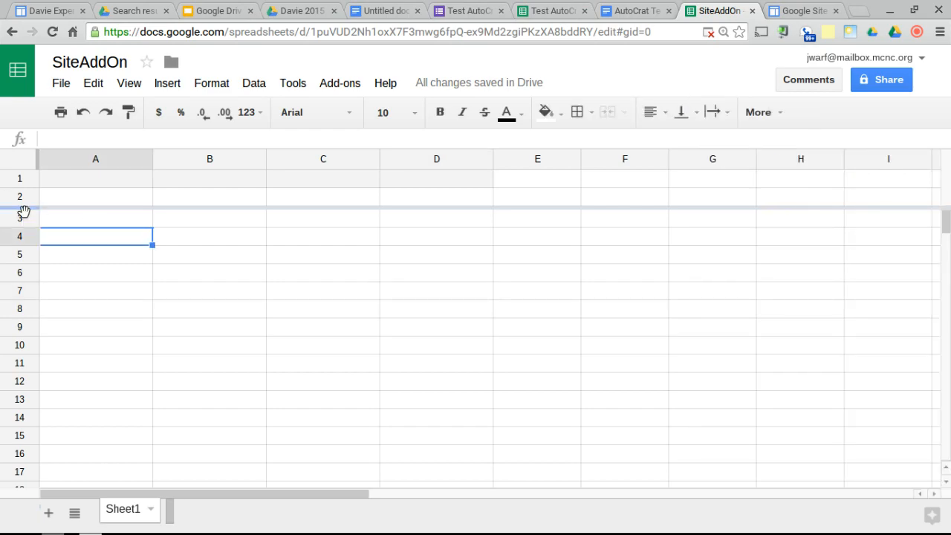
pyautogui.moveTo(22, 210); pyautogui.dragTo(22, 193)
pyautogui.click(74, 218)
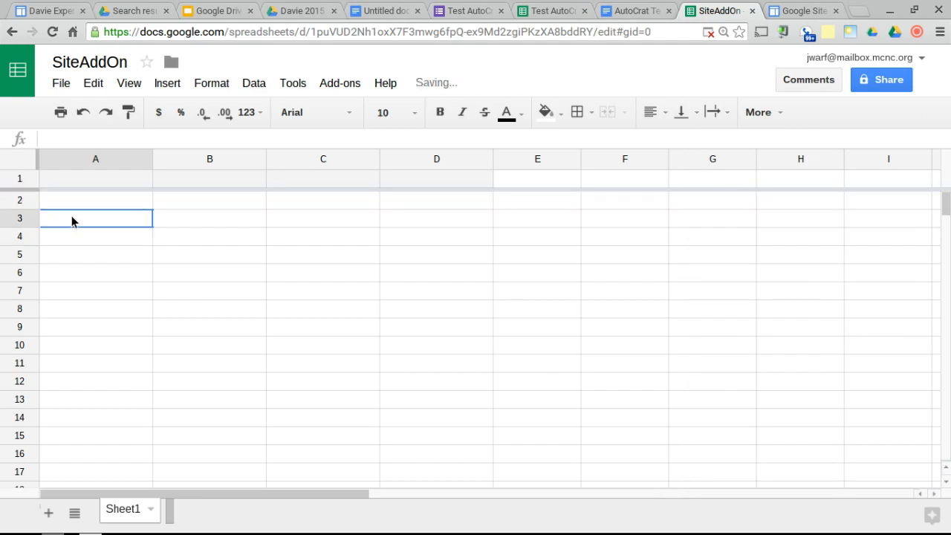
pyautogui.click(80, 201)
pyautogui.click(74, 180)
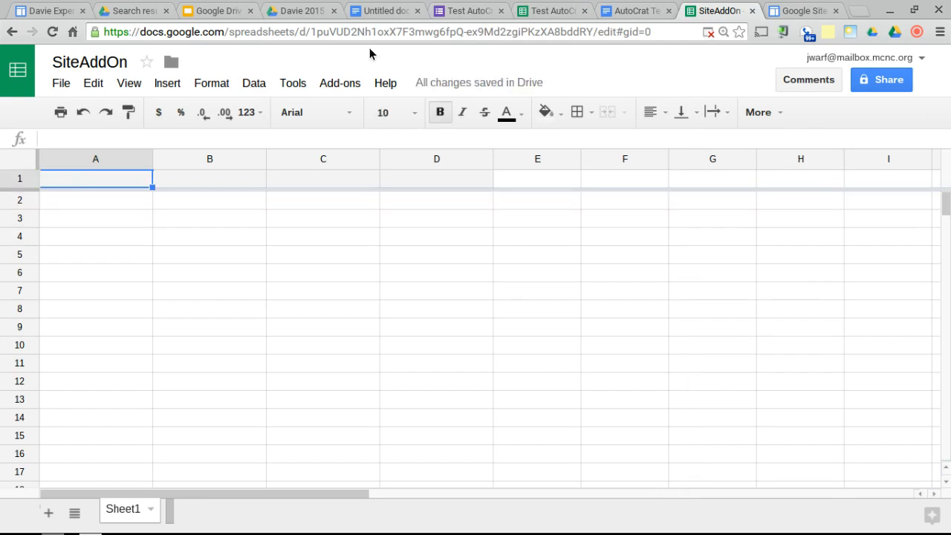
# - Run Sites Catalog by Awesome Table on the empty sheet to list all accessible Google Sites
pyautogui.click(343, 83)
pyautogui.moveTo(376, 144)
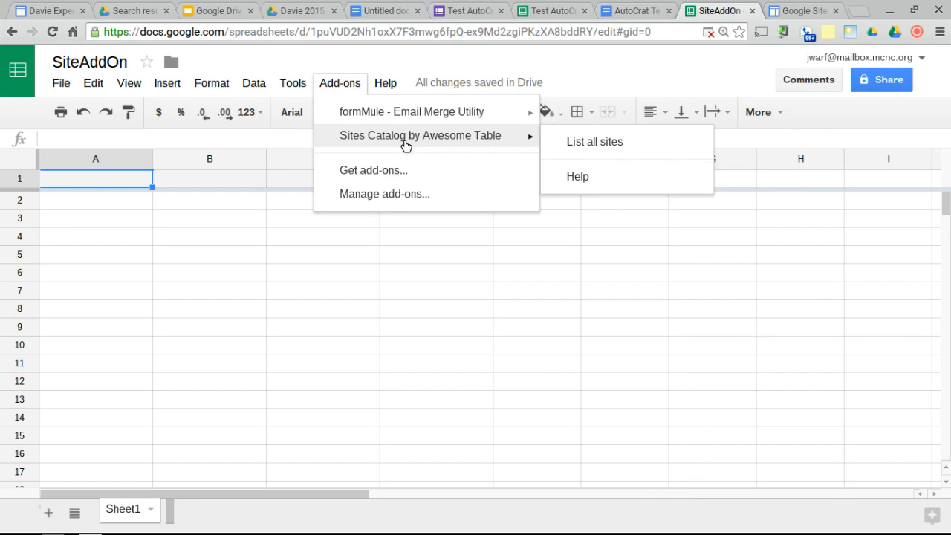
pyautogui.click(586, 153)
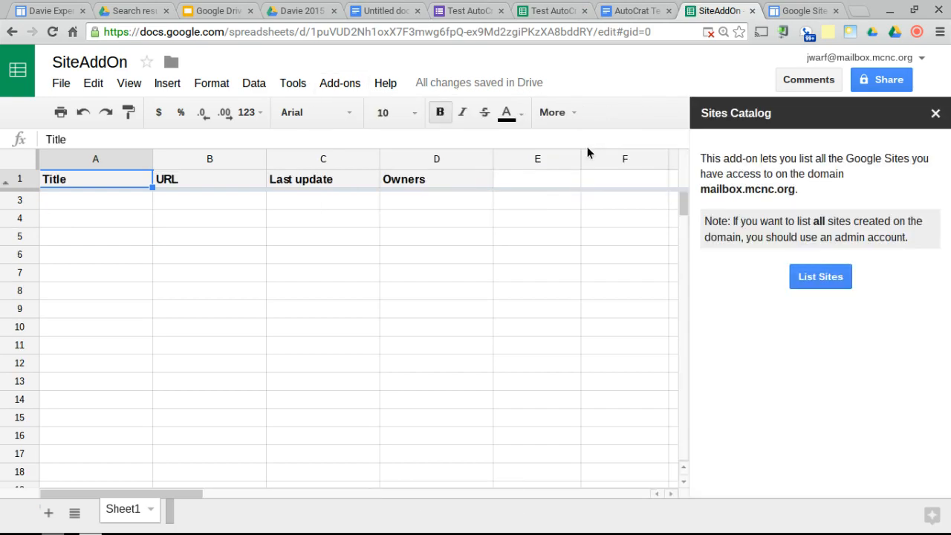
pyautogui.click(820, 278)
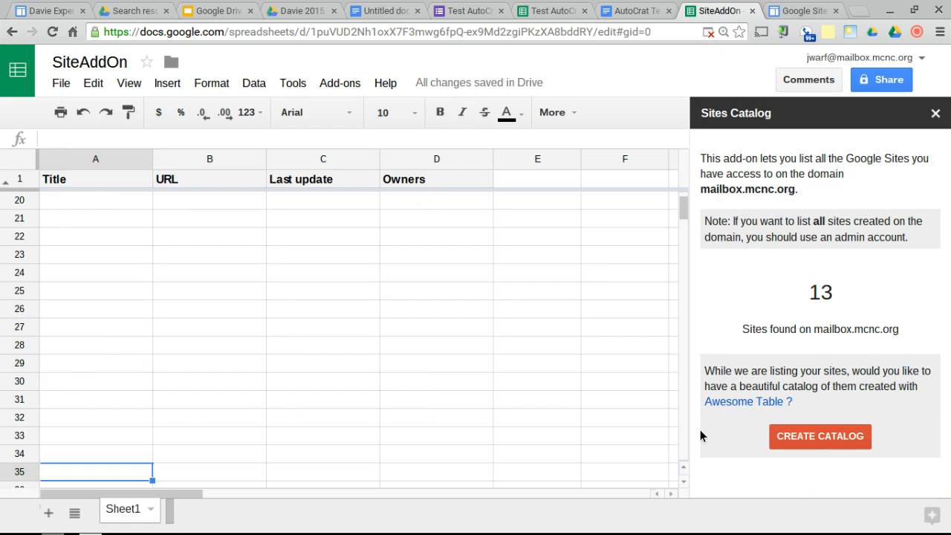
# - Open the Test Google Site through its link in the URL column of the sites list
pyautogui.scroll(5, 332, 306)
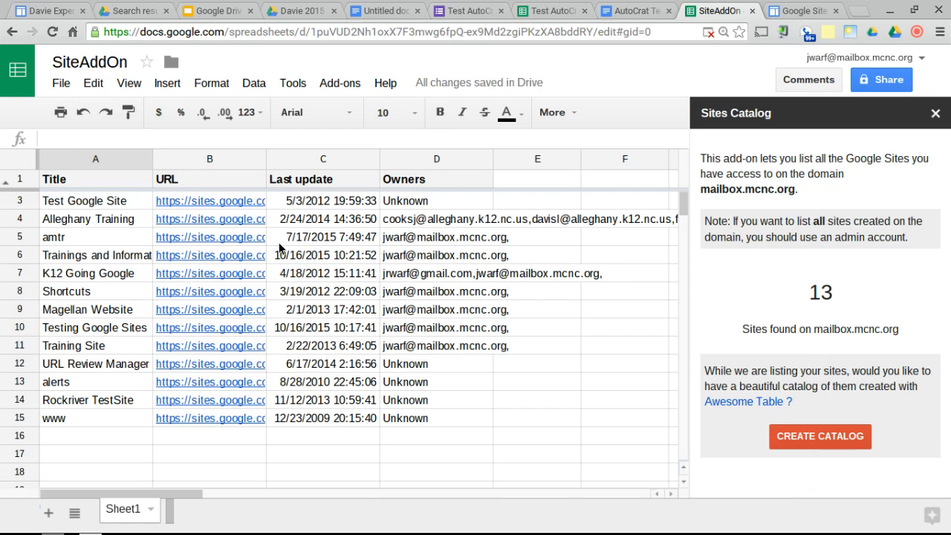
pyautogui.click(208, 205)
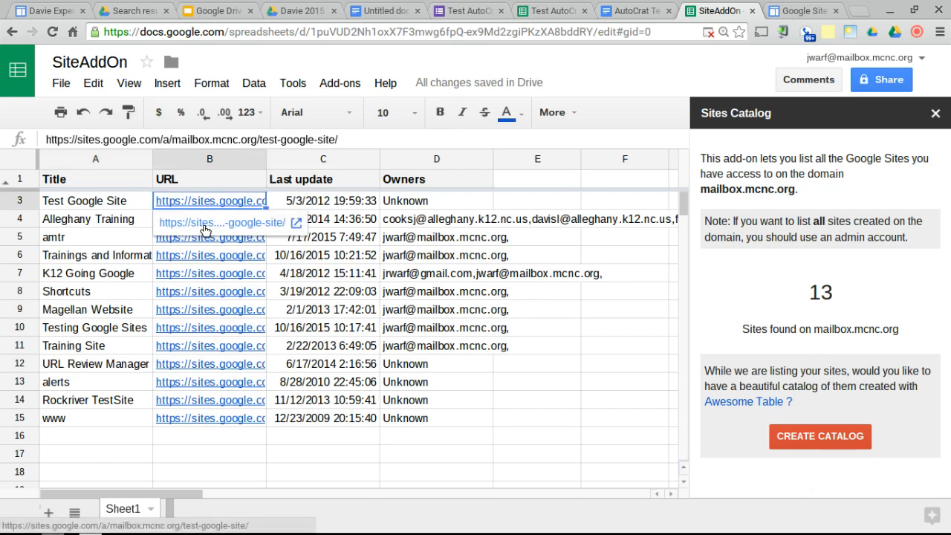
pyautogui.click(205, 223)
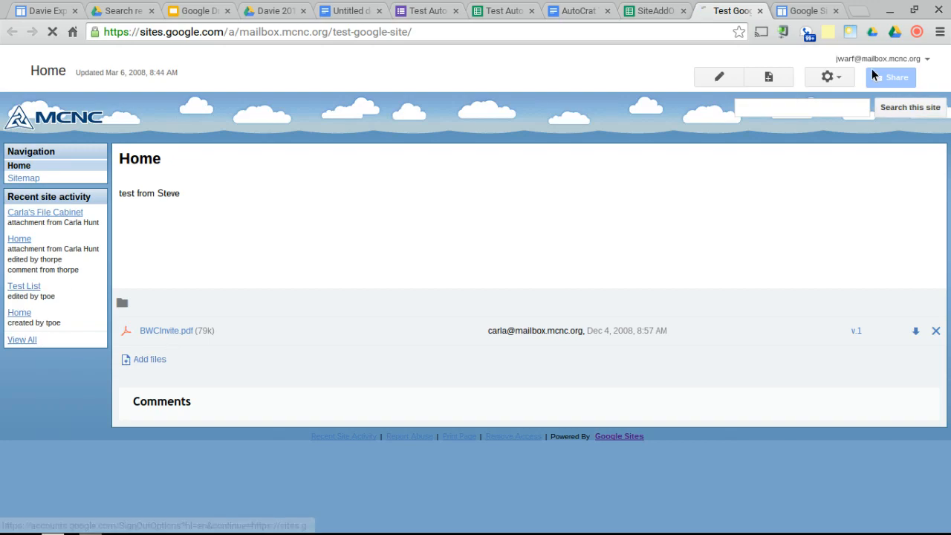
# - Check the recent activity on the Test Google Site's management page, return to the site, and close it
pyautogui.click(831, 77)
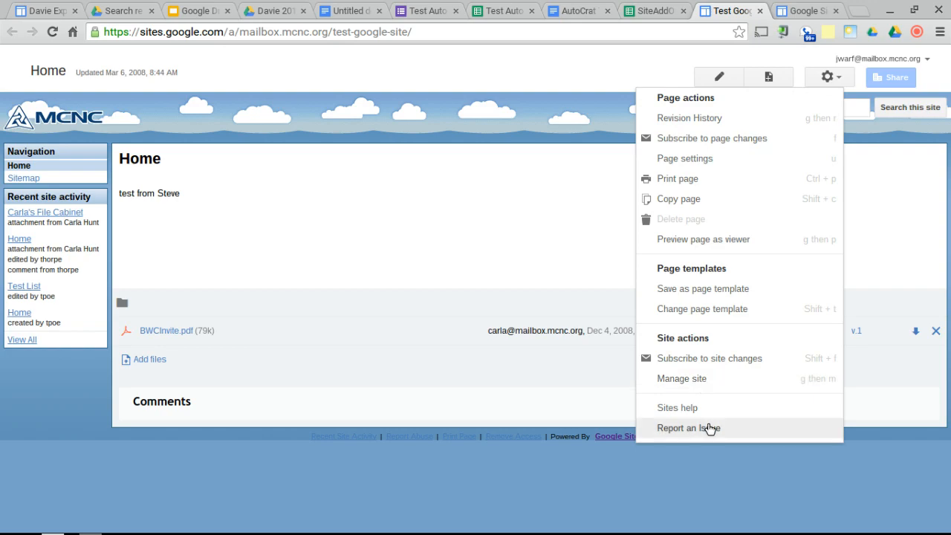
pyautogui.click(698, 378)
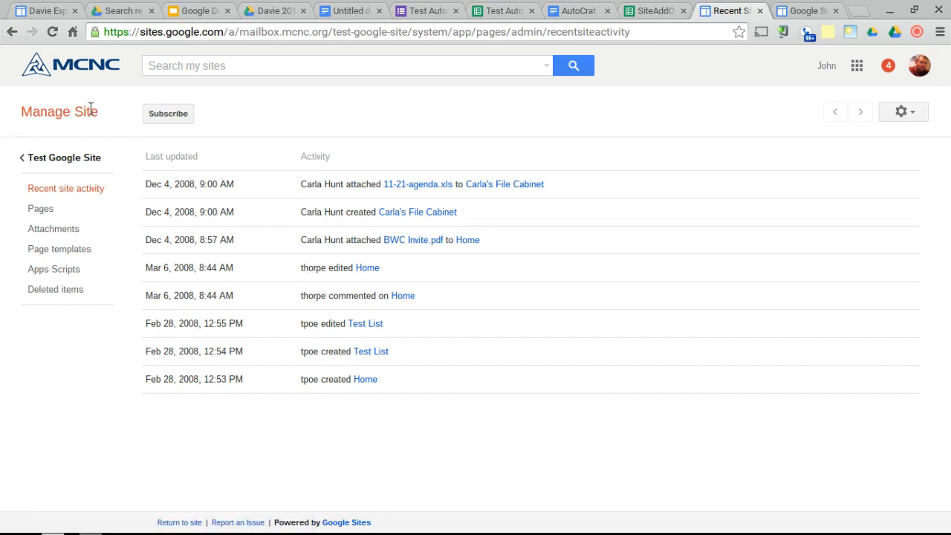
pyautogui.click(43, 161)
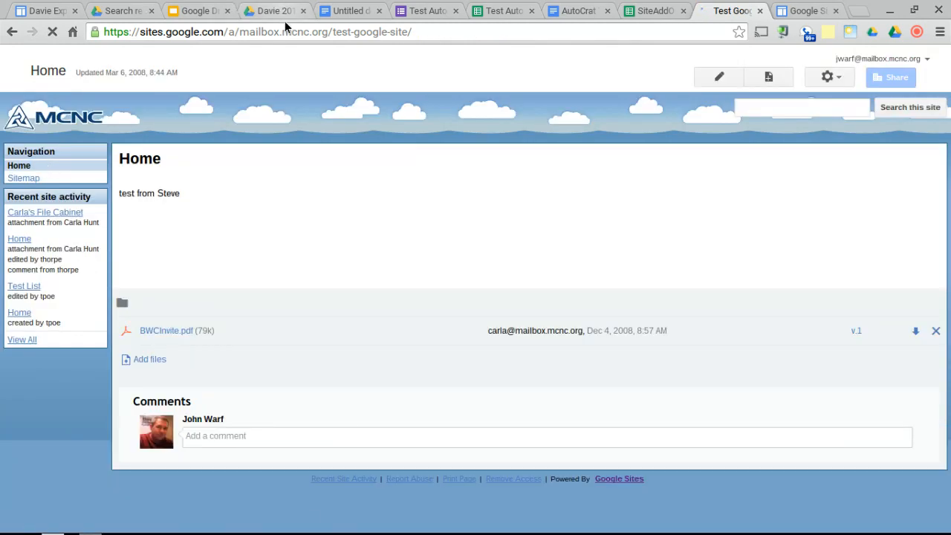
pyautogui.click(760, 10)
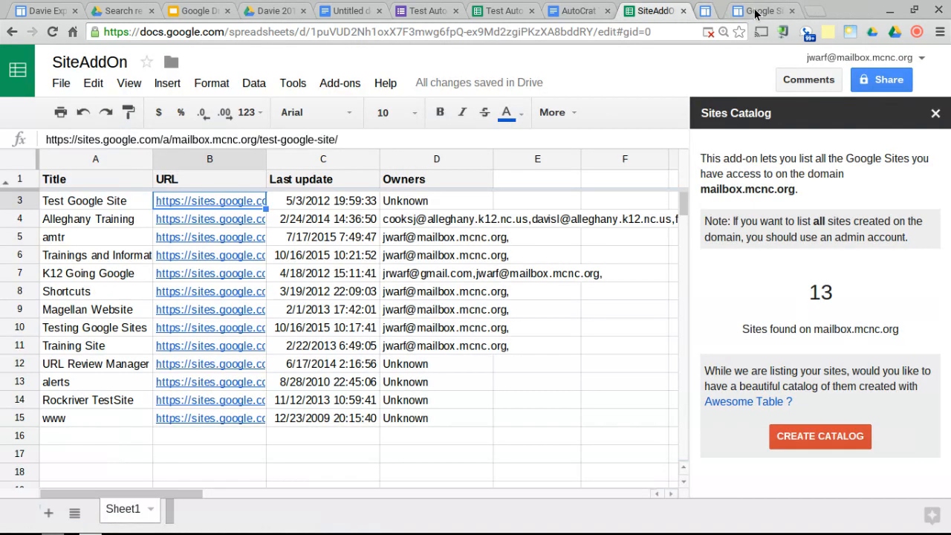
# - View the Trainings and Information site through its link in the URL column, and close it again
pyautogui.click(424, 200)
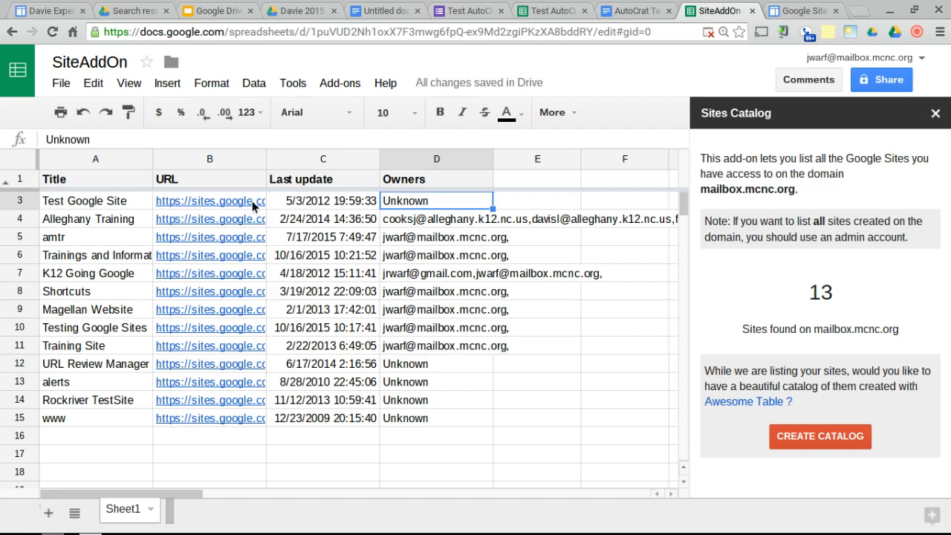
pyautogui.moveTo(252, 200)
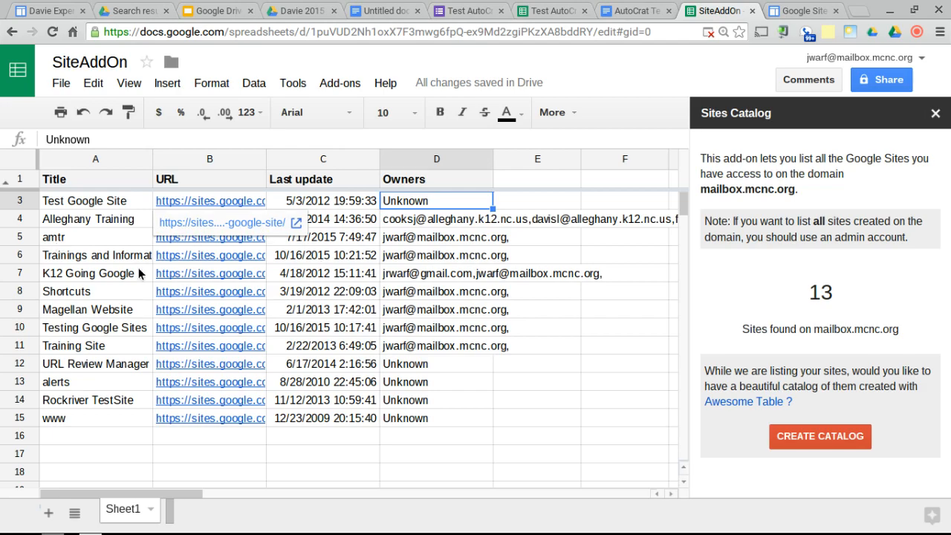
pyautogui.click(199, 257)
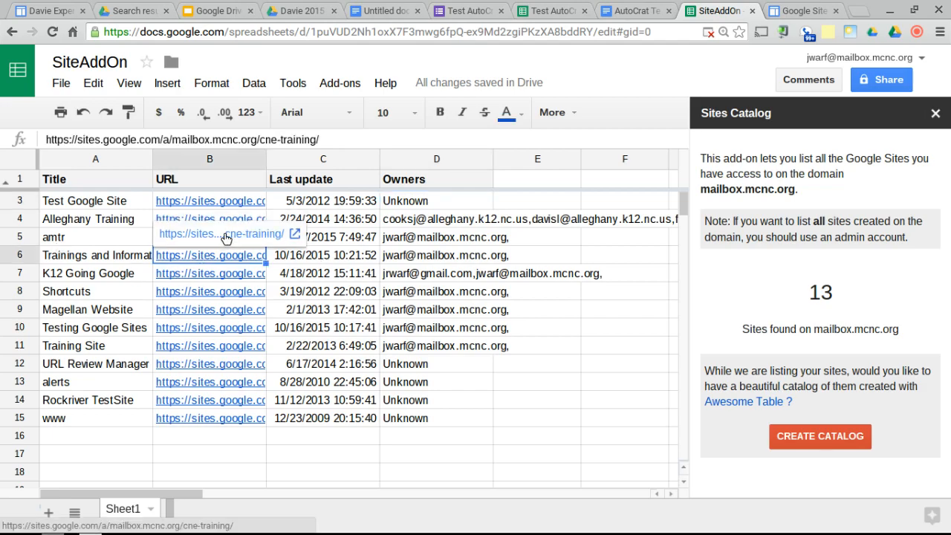
pyautogui.click(224, 233)
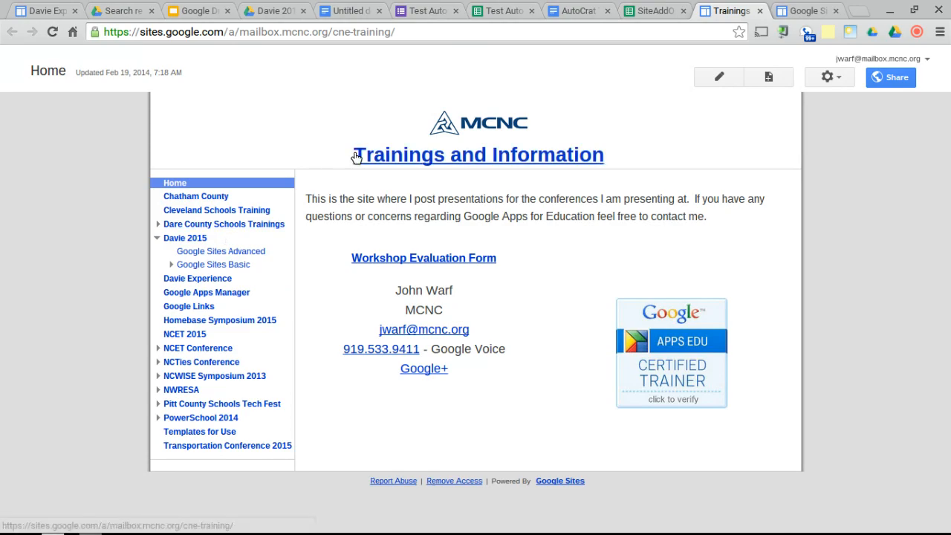
pyautogui.hotkey('ctrl', 'w')
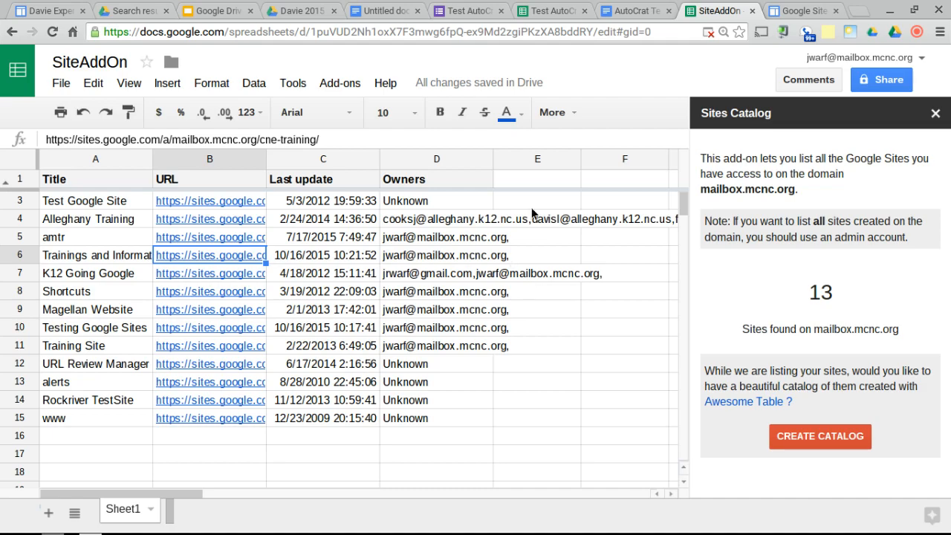
# - Close the Sites Catalog add-on and the SiteAddOn spreadsheet
pyautogui.click(936, 115)
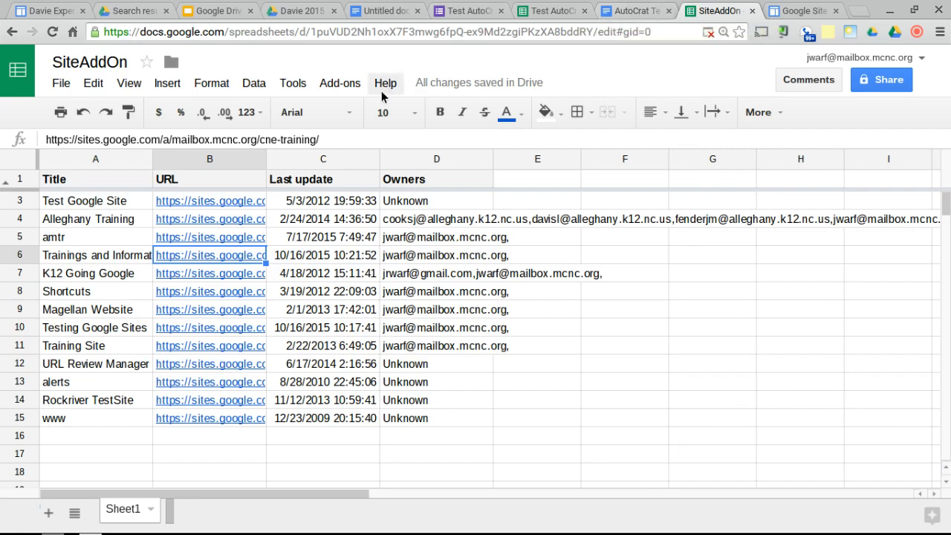
pyautogui.click(342, 86)
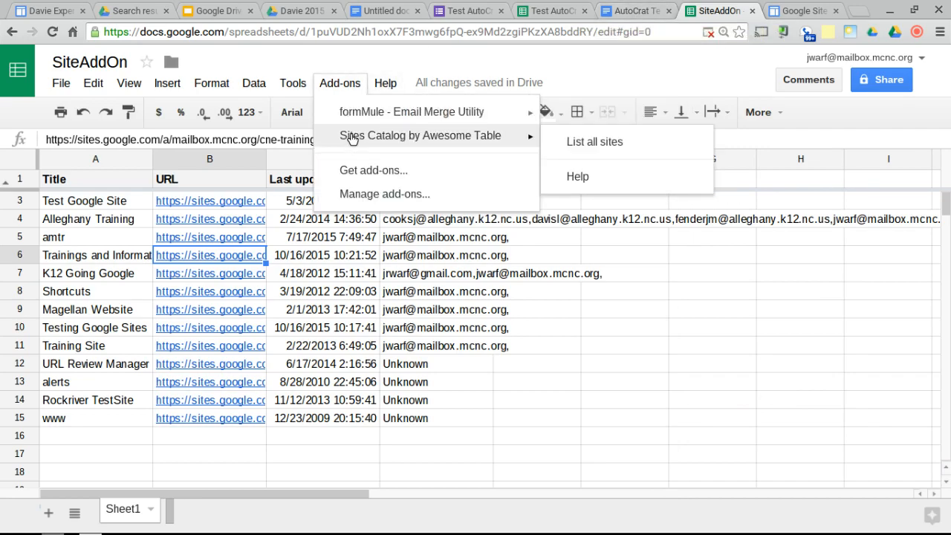
pyautogui.click(532, 51)
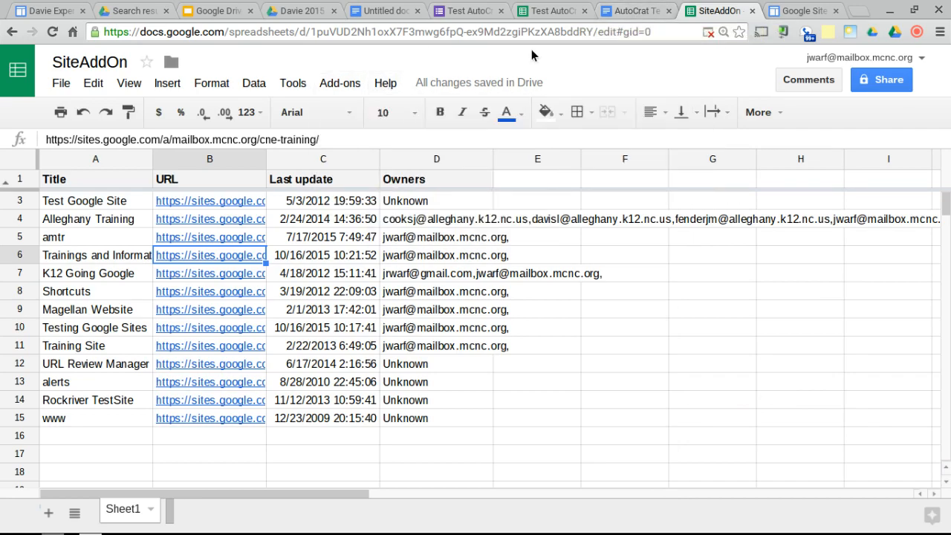
pyautogui.click(751, 11)
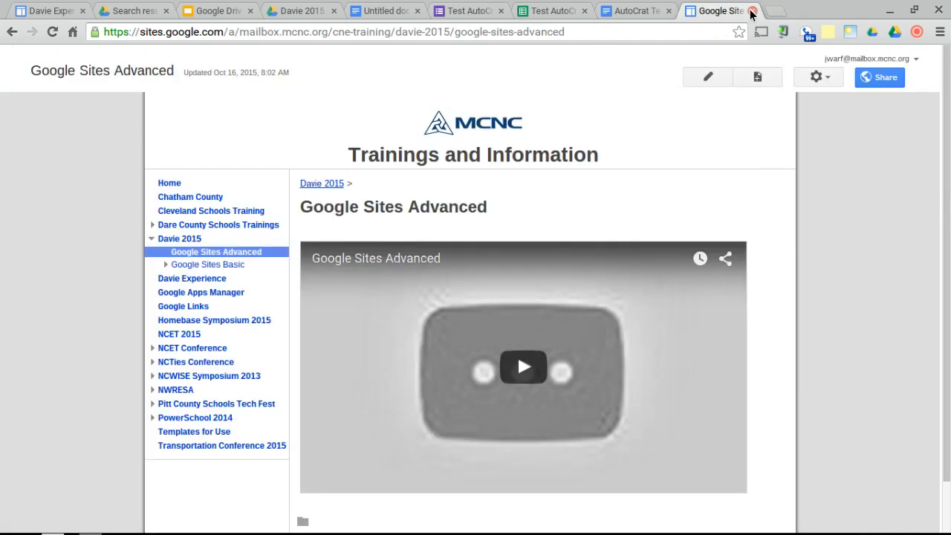
# - Review the Test AutoCrat Form, its responses spreadsheet, and the merge tags in the AutoCrat Template document
pyautogui.click(473, 12)
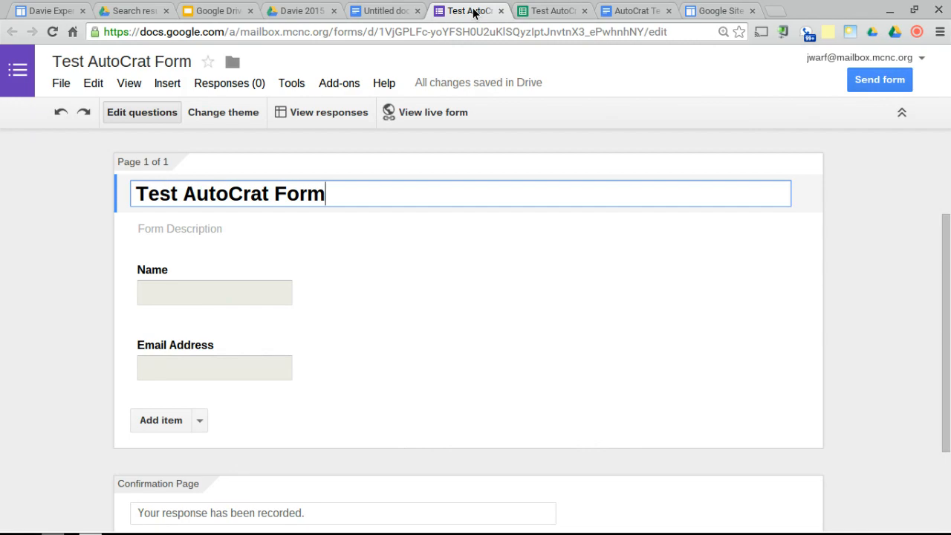
pyautogui.click(592, 9)
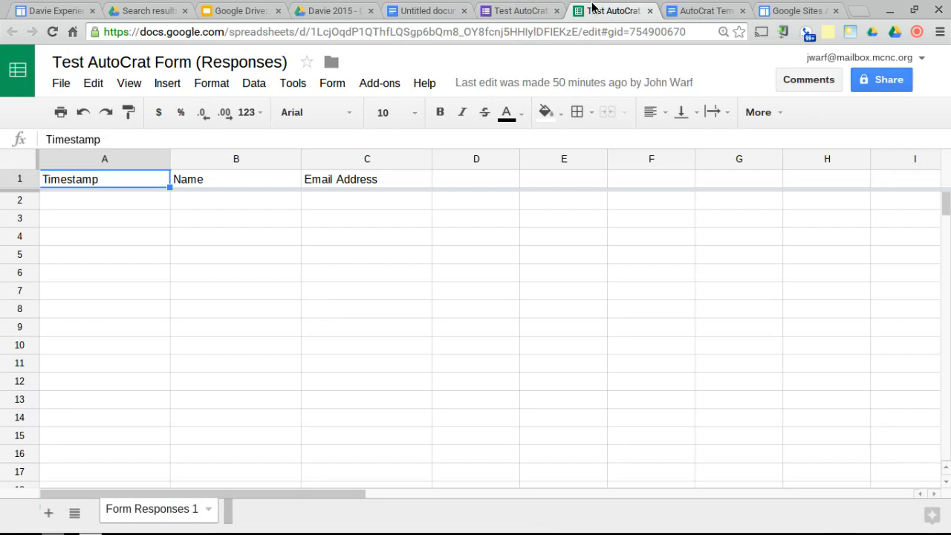
pyautogui.click(696, 9)
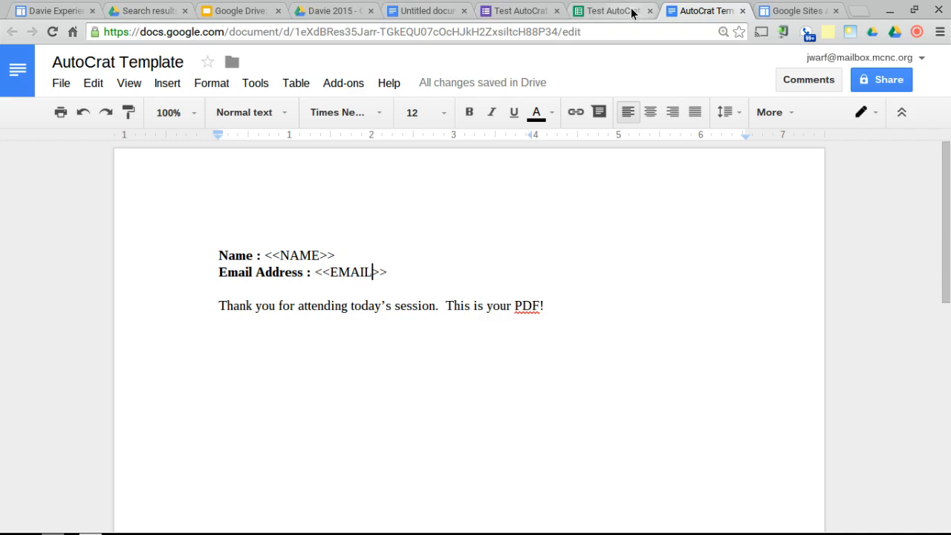
pyautogui.click(524, 10)
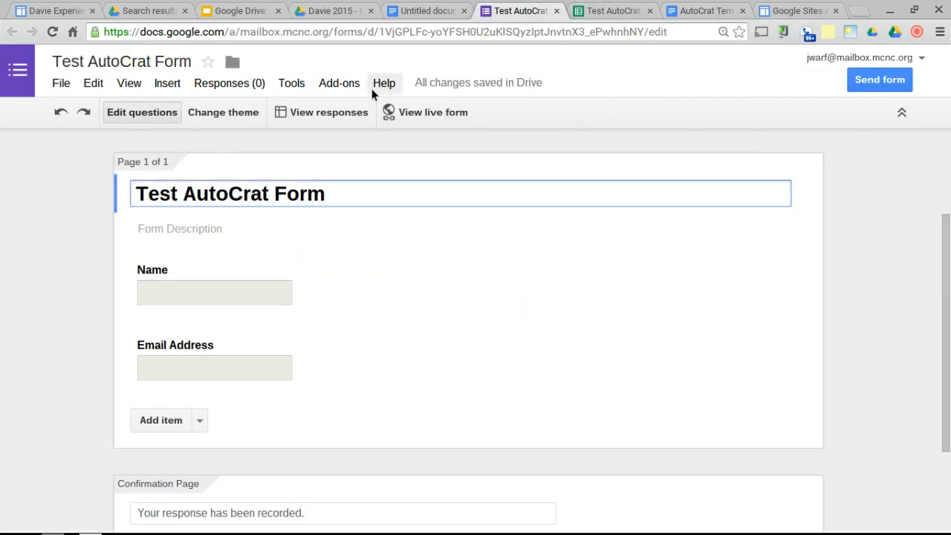
# - Launch autoCrat in the Test AutoCrat Form (Responses) spreadsheet and start a new merge job
pyautogui.click(609, 10)
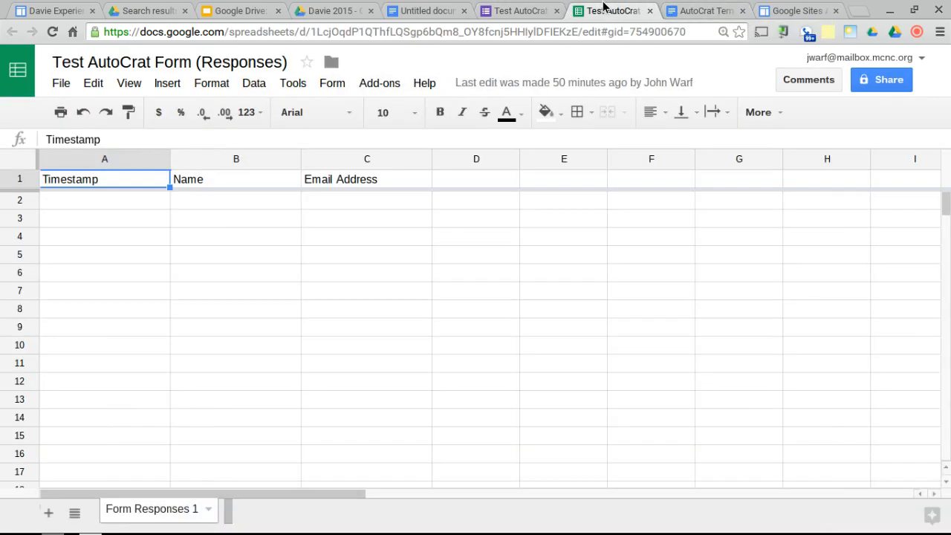
pyautogui.click(362, 88)
pyautogui.moveTo(368, 112)
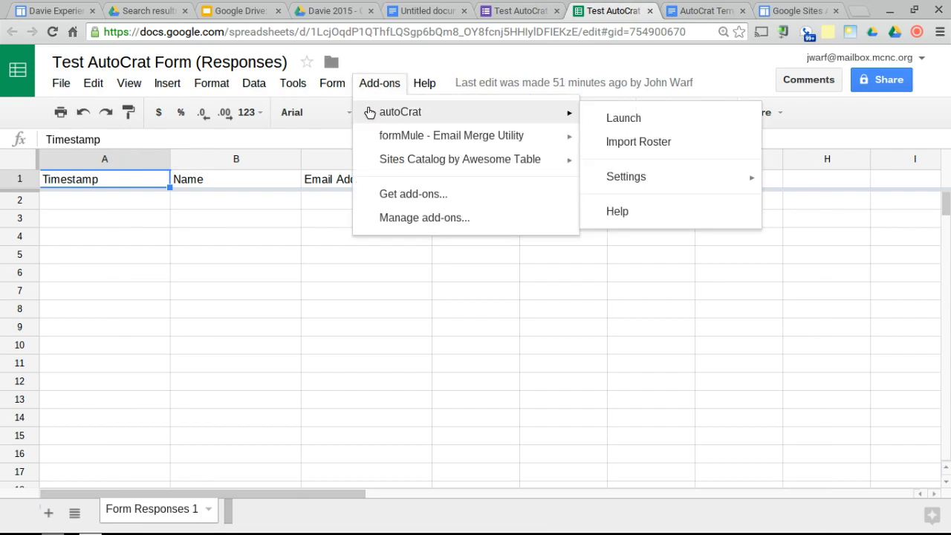
pyautogui.click(691, 130)
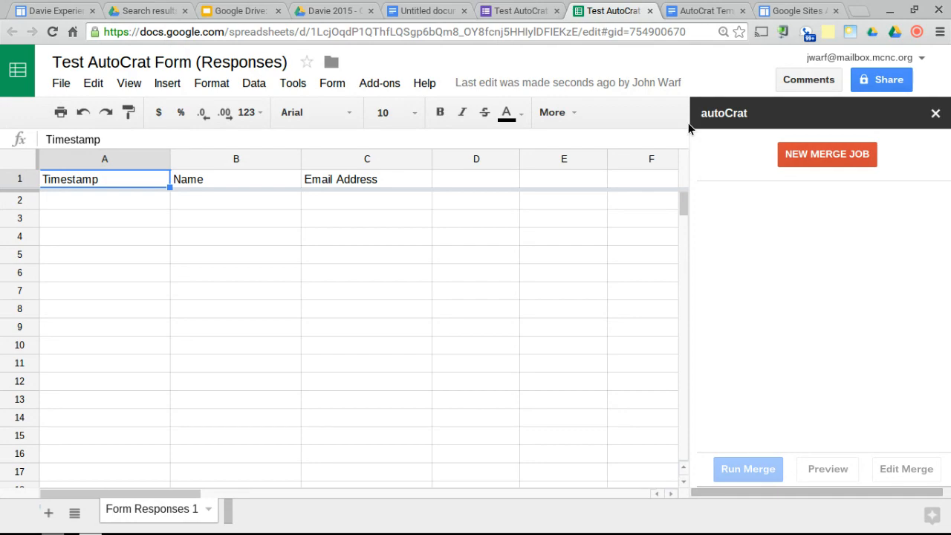
pyautogui.click(791, 150)
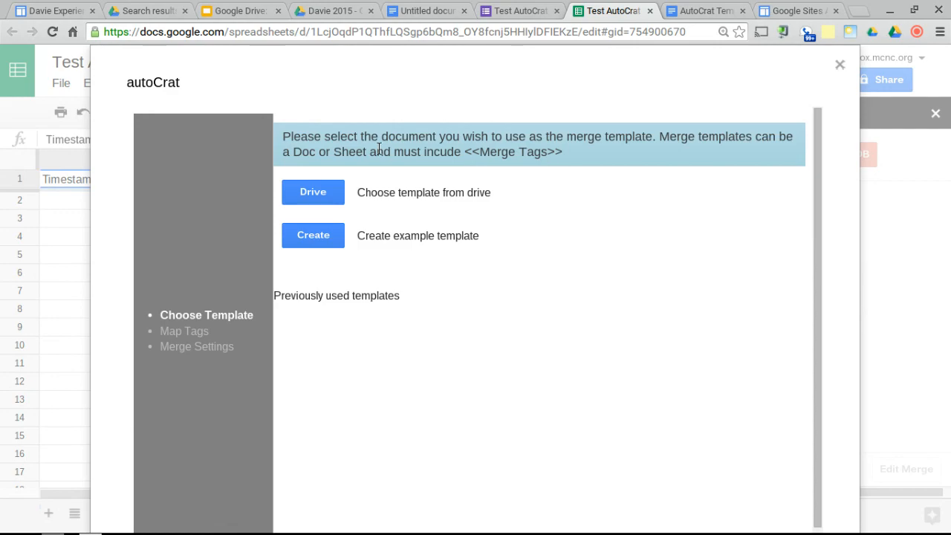
# - Choose the AutoCrat Template document from the Davie 2015 folder in Drive as the merge template
pyautogui.click(327, 188)
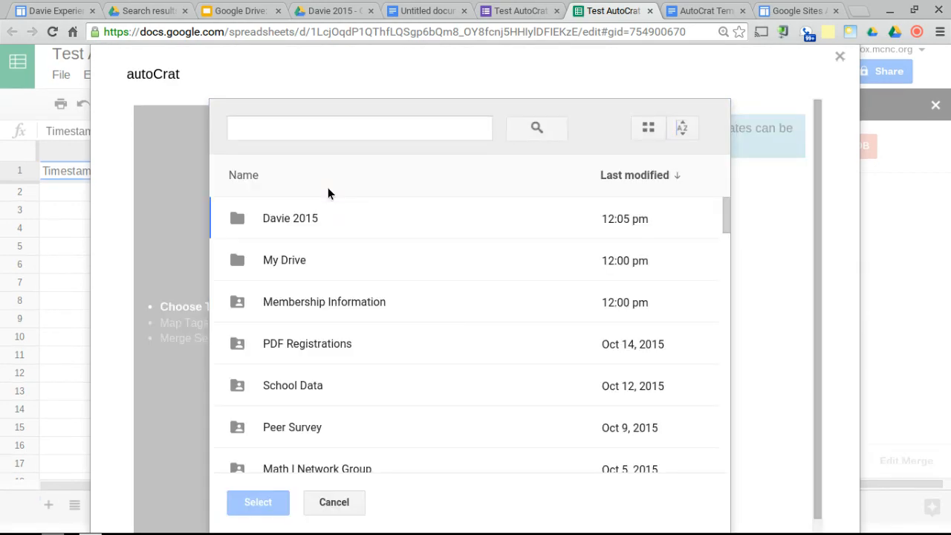
pyautogui.doubleClick(284, 223)
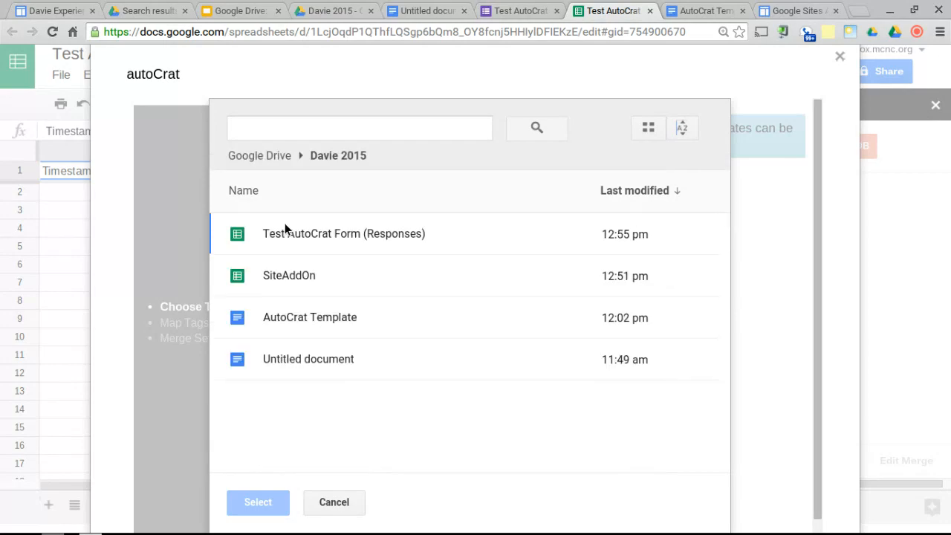
pyautogui.click(283, 317)
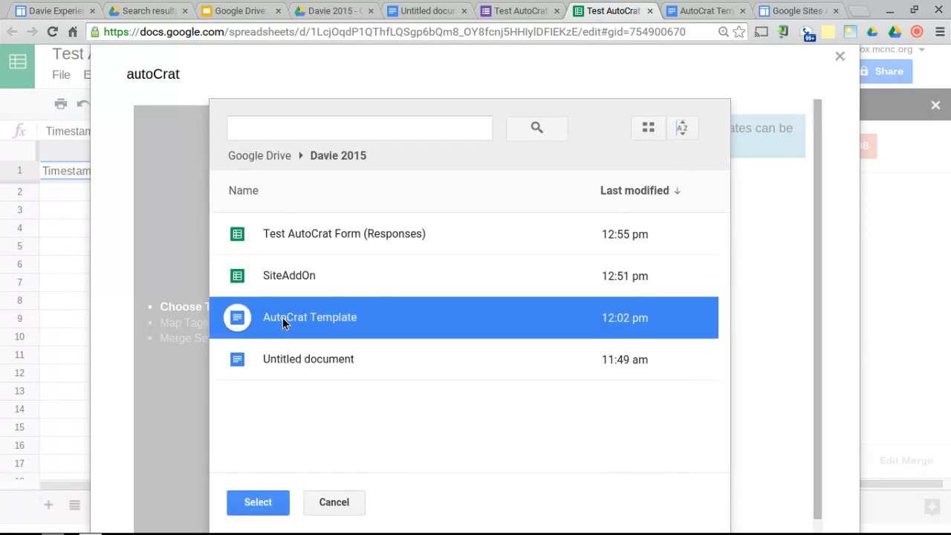
pyautogui.click(260, 505)
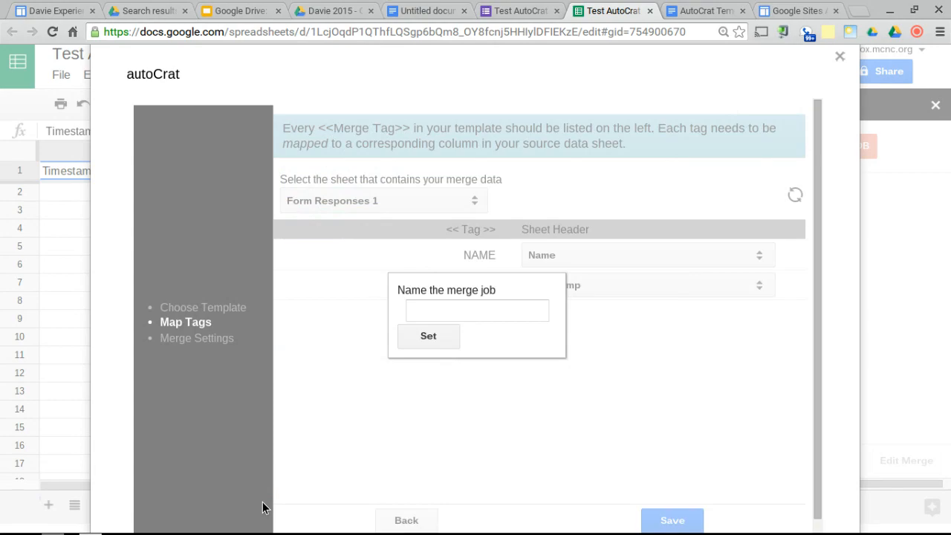
# - Name the merge job Davie 2015
pyautogui.click(540, 307)
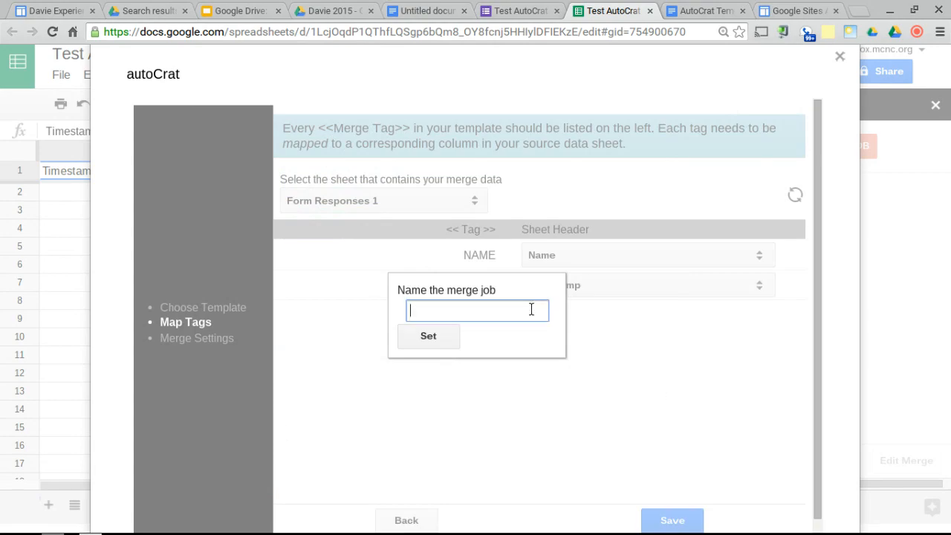
pyautogui.write('Davie 2015')
pyautogui.click(435, 341)
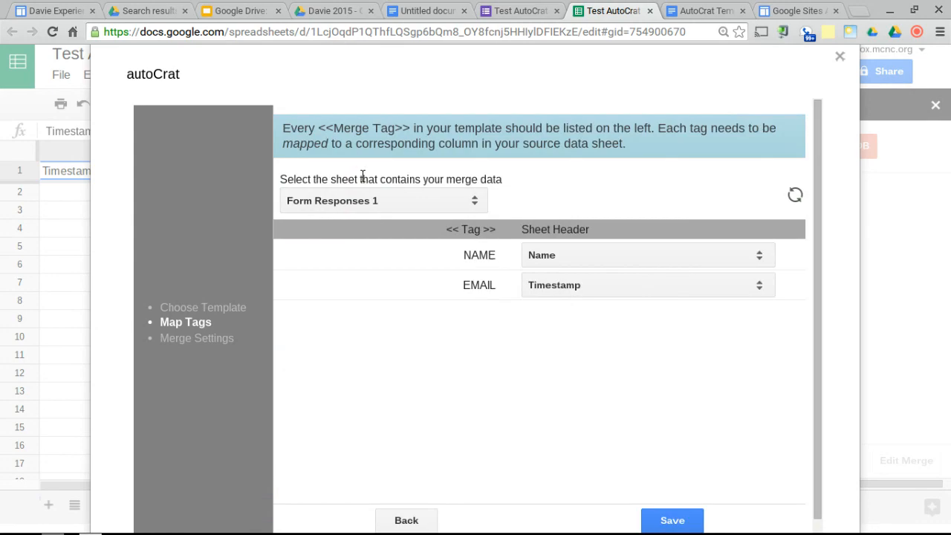
# - Map the NAME tag to Name and the EMAIL tag to Email Address from Form Responses 1, and save the mapping
pyautogui.click(362, 201)
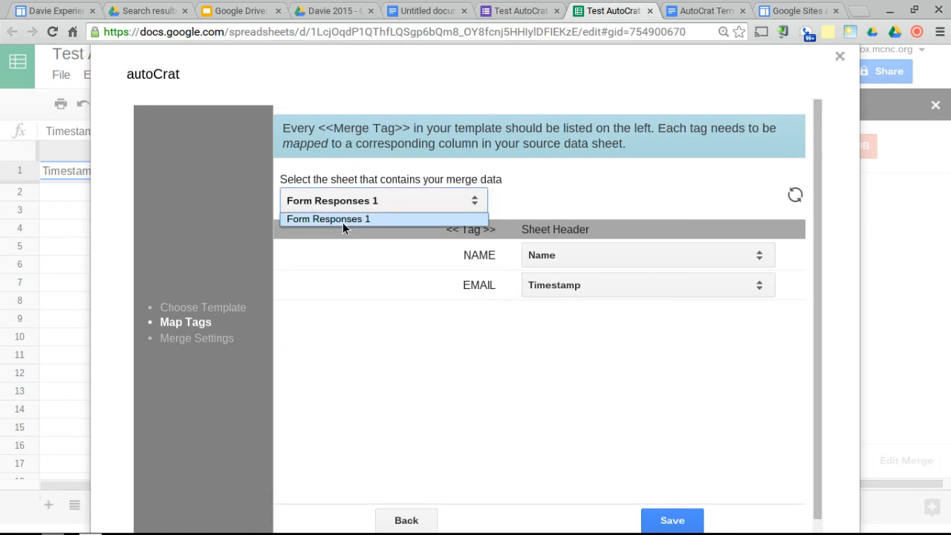
pyautogui.click(464, 313)
pyautogui.click(572, 258)
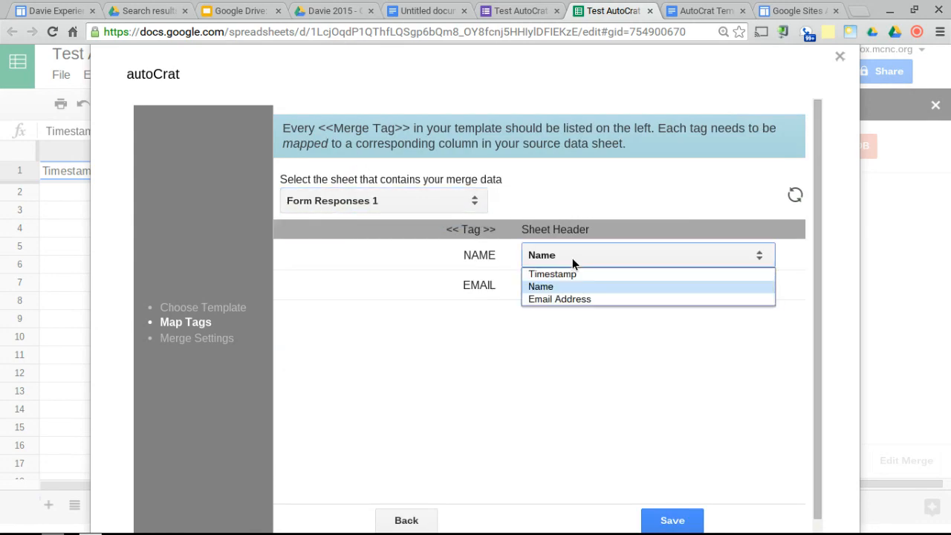
pyautogui.click(541, 286)
pyautogui.click(539, 285)
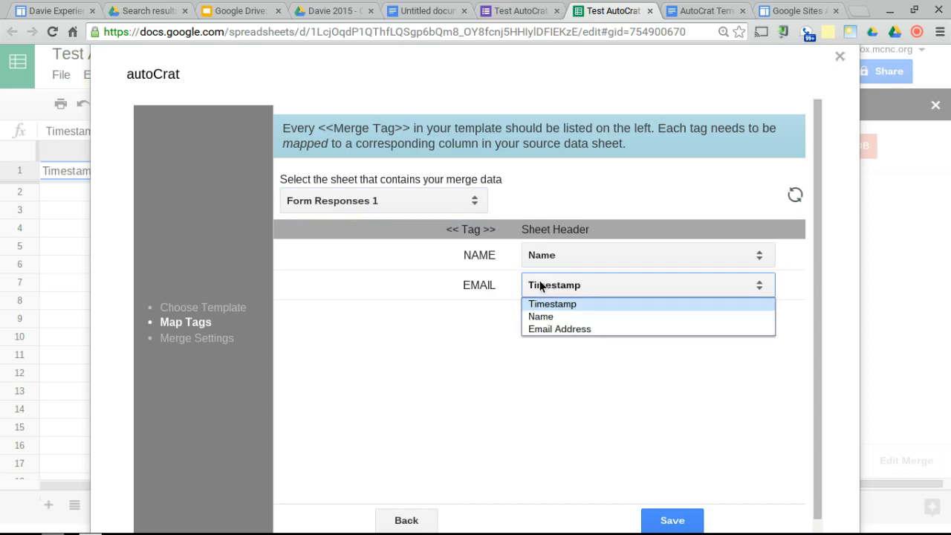
pyautogui.click(564, 329)
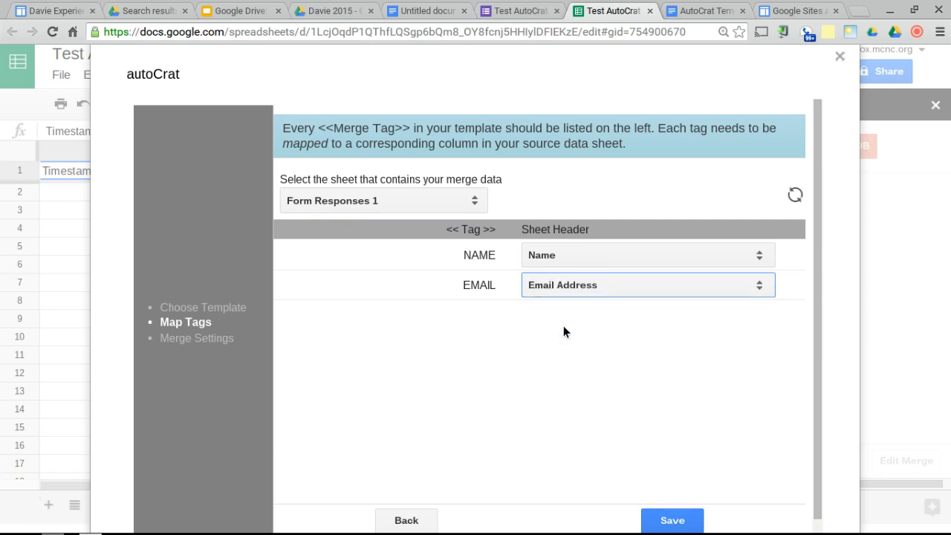
pyautogui.click(689, 521)
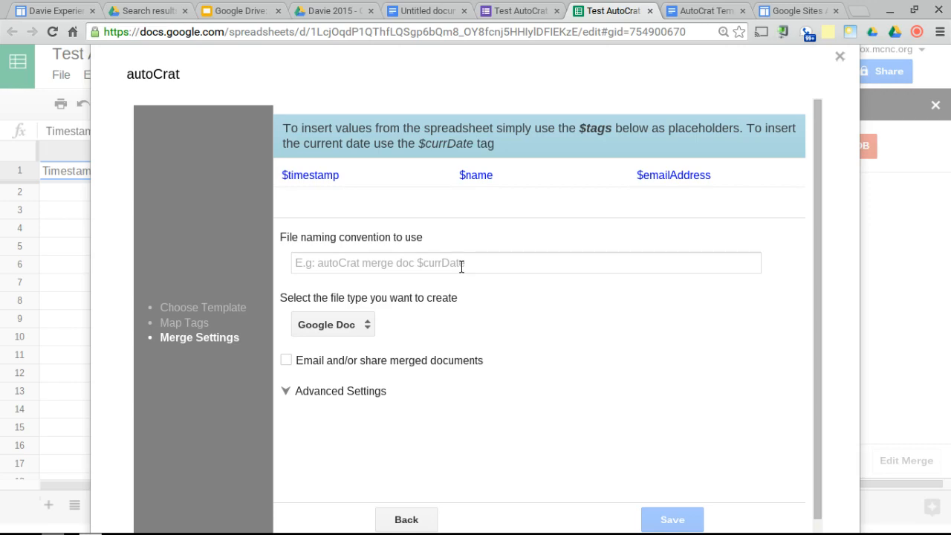
# - Keep Google Doc as the merged file type and set the file naming convention to "$name - $timestamp"
pyautogui.click(356, 324)
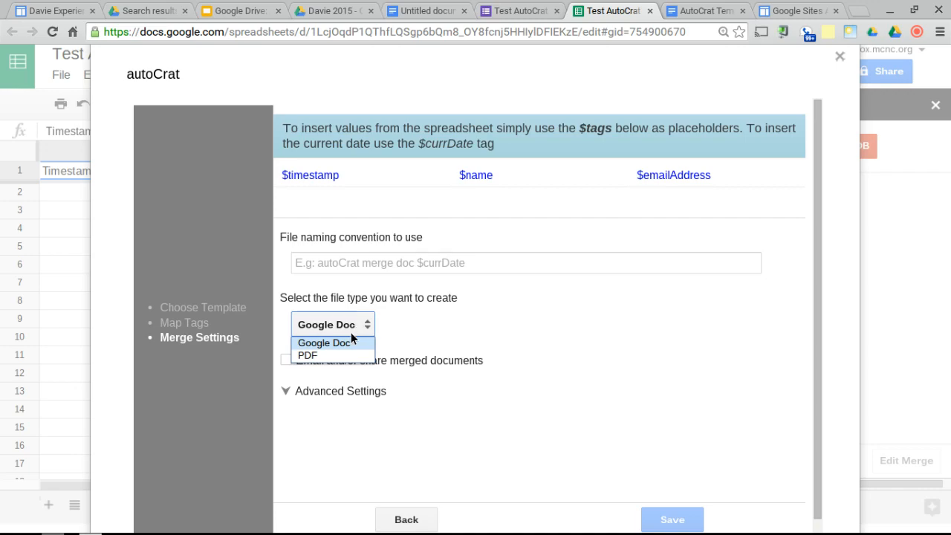
pyautogui.click(350, 343)
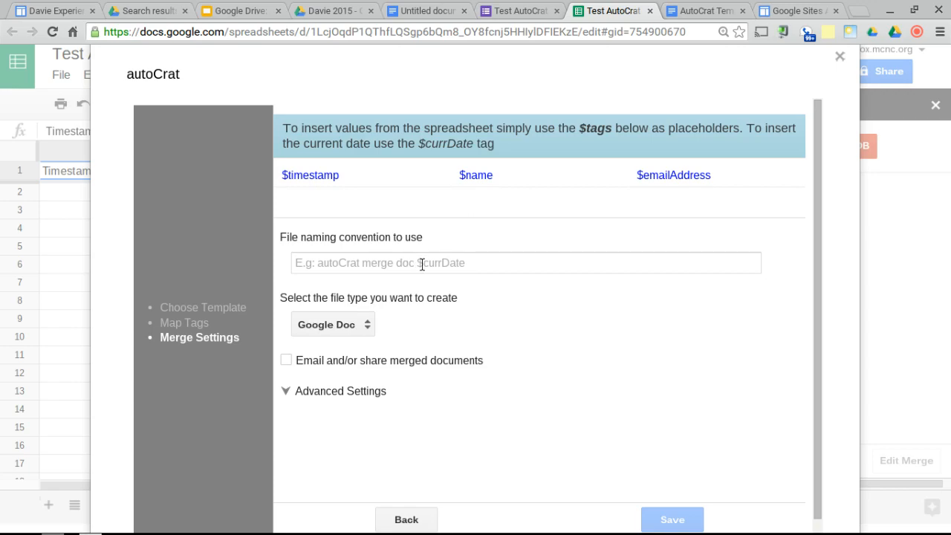
pyautogui.click(421, 264)
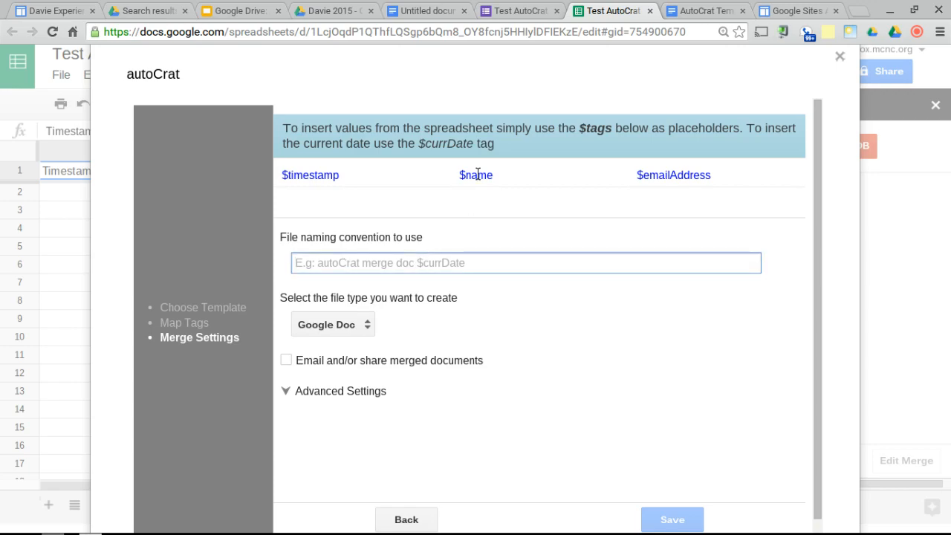
pyautogui.click(478, 173)
pyautogui.click(386, 265)
pyautogui.write('$name')
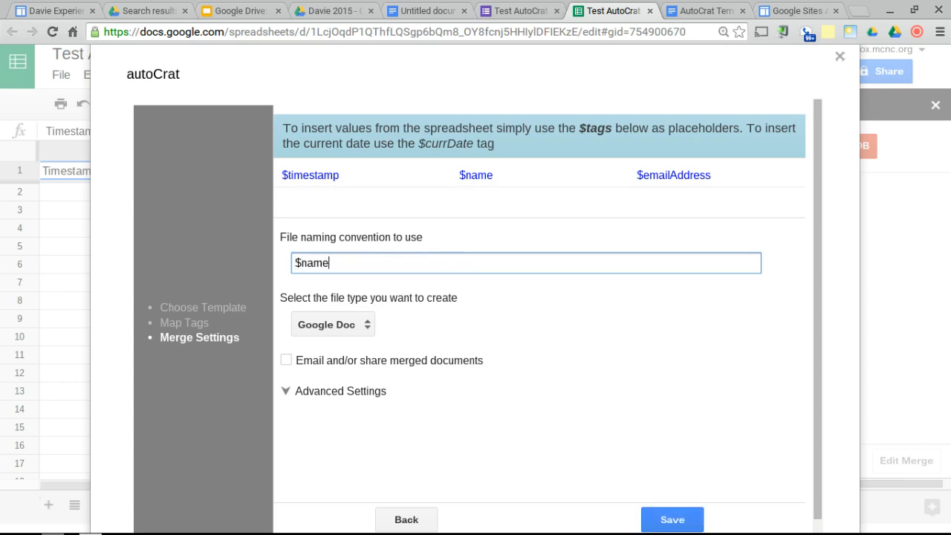
pyautogui.write(' - $timestamp')
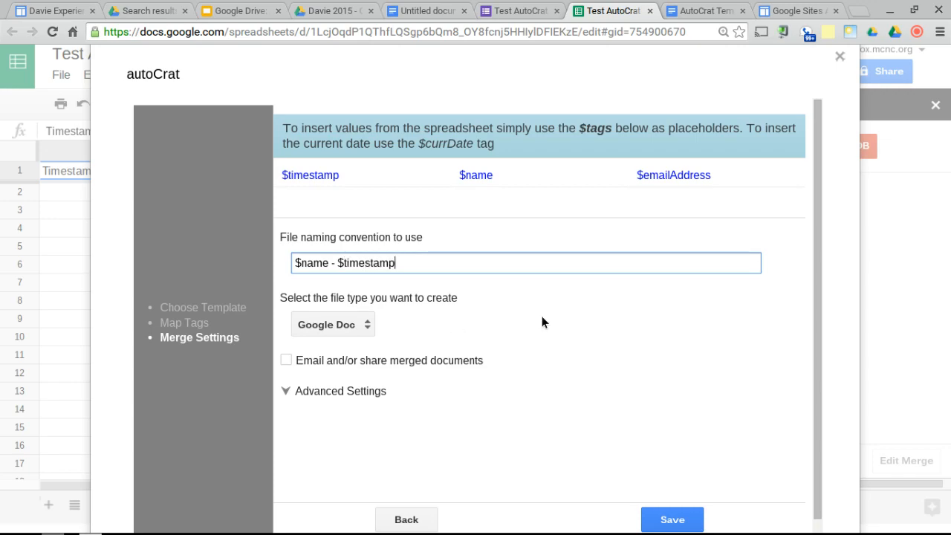
# - Enable emailing and sharing of merged documents, with $emailAddress as the recipient and "Access to Document" as the subject
pyautogui.scroll(-1, 543, 322)
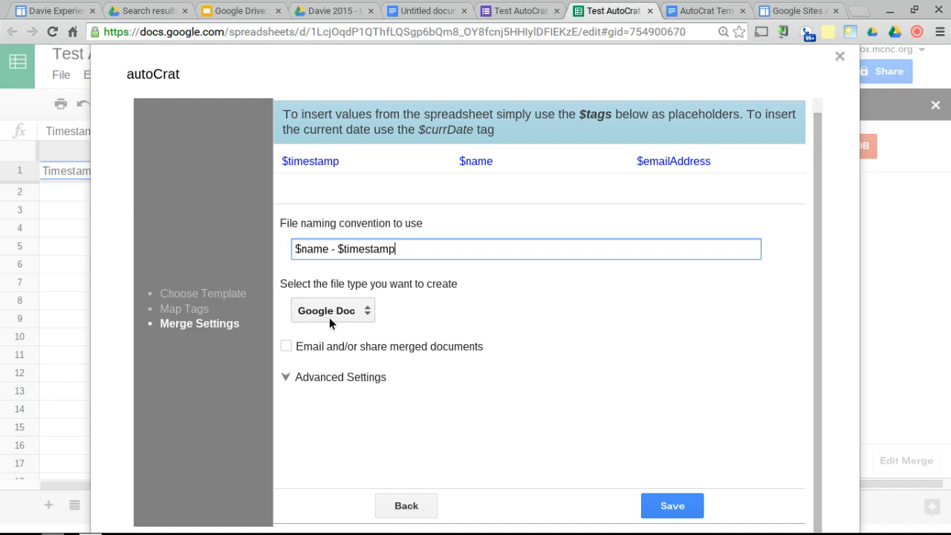
pyautogui.click(288, 349)
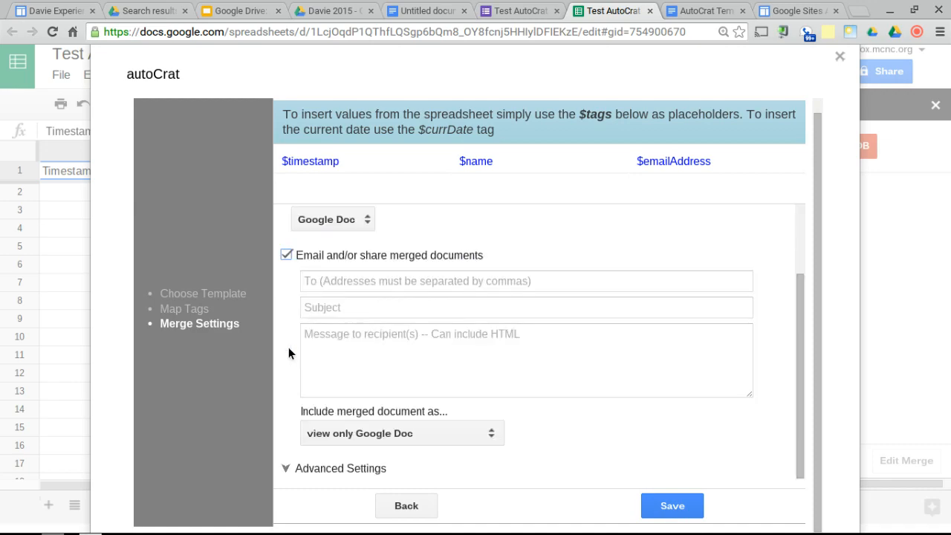
pyautogui.click(359, 279)
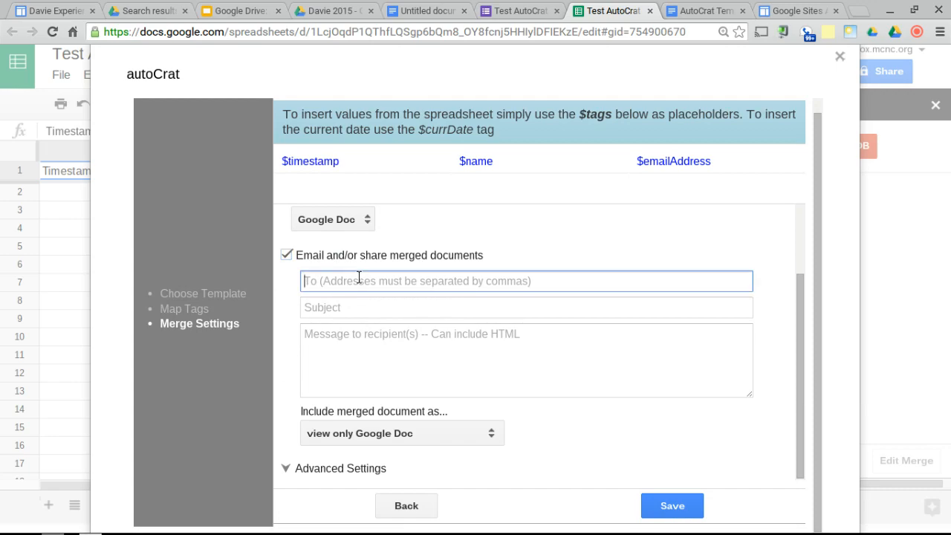
pyautogui.write('$email')
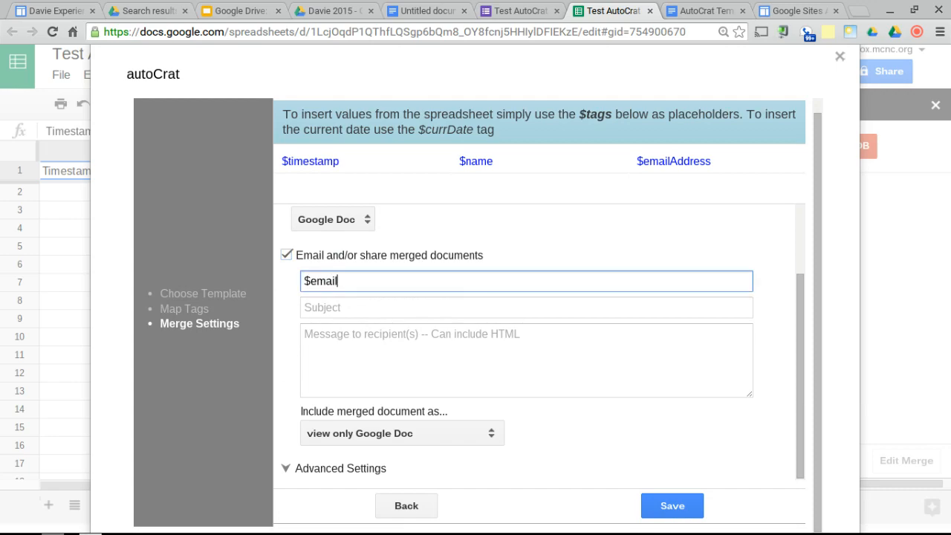
pyautogui.write('Address')
pyautogui.press('Tab')
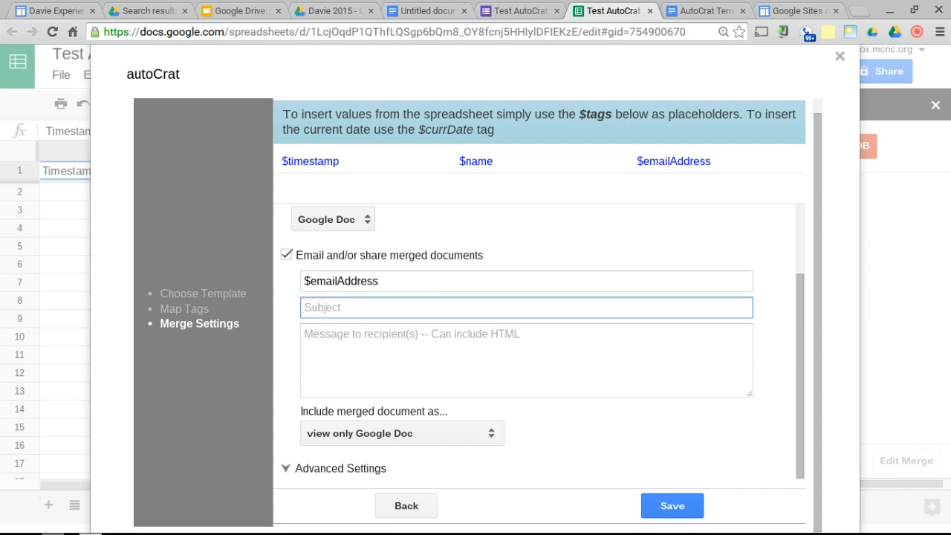
pyautogui.write('Access to Document')
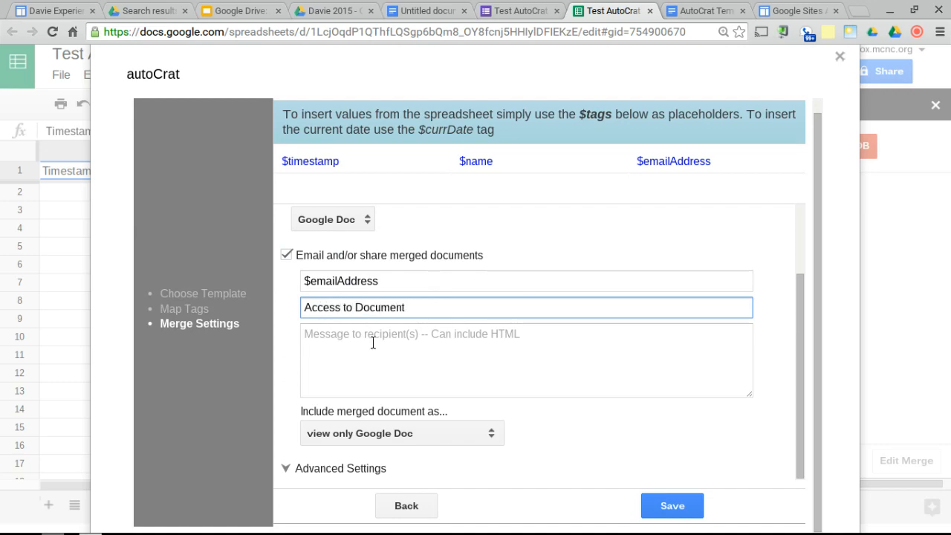
# - Write the message "See the link below to access the Google Document." and include the merged document as a view only Google Doc
pyautogui.click(372, 339)
pyautogui.write('See the lin')
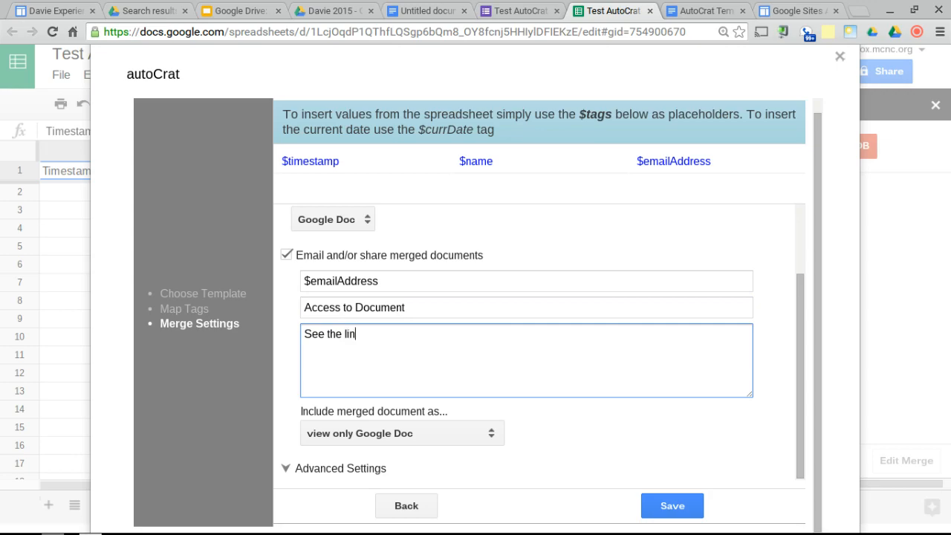
pyautogui.write('k below to access the Googl')
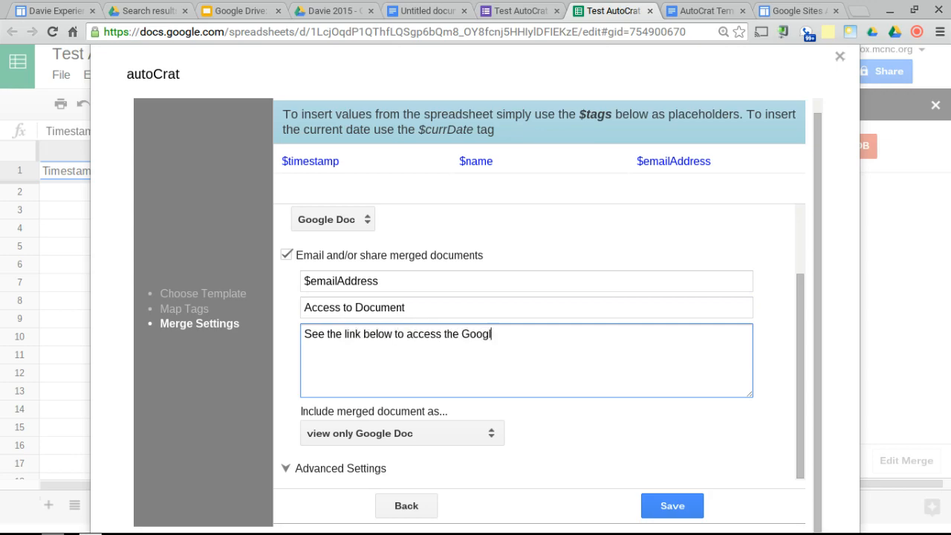
pyautogui.write('e Document.')
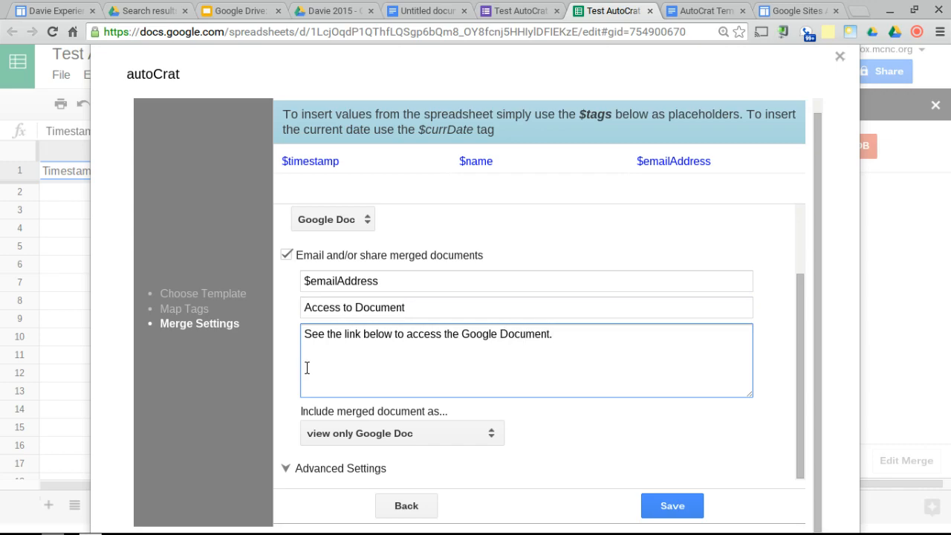
pyautogui.click(343, 435)
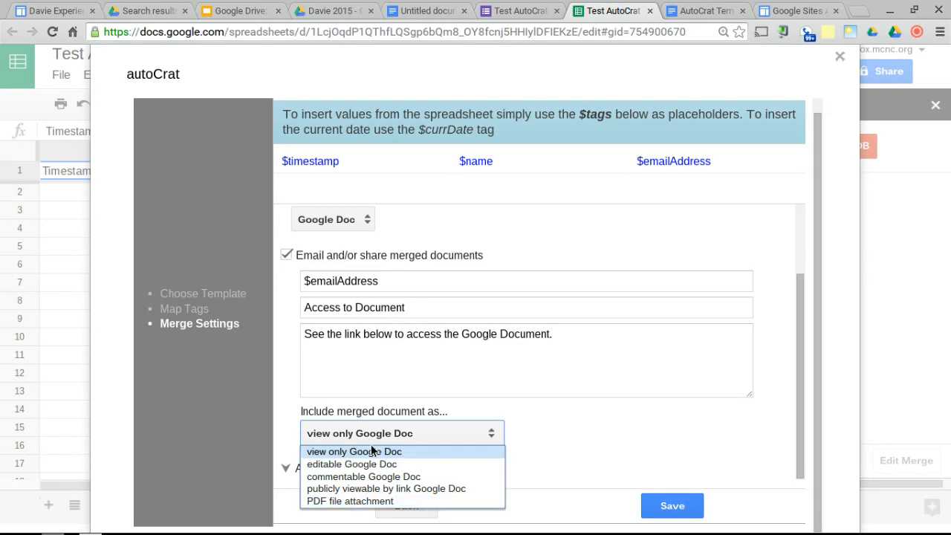
pyautogui.click(358, 445)
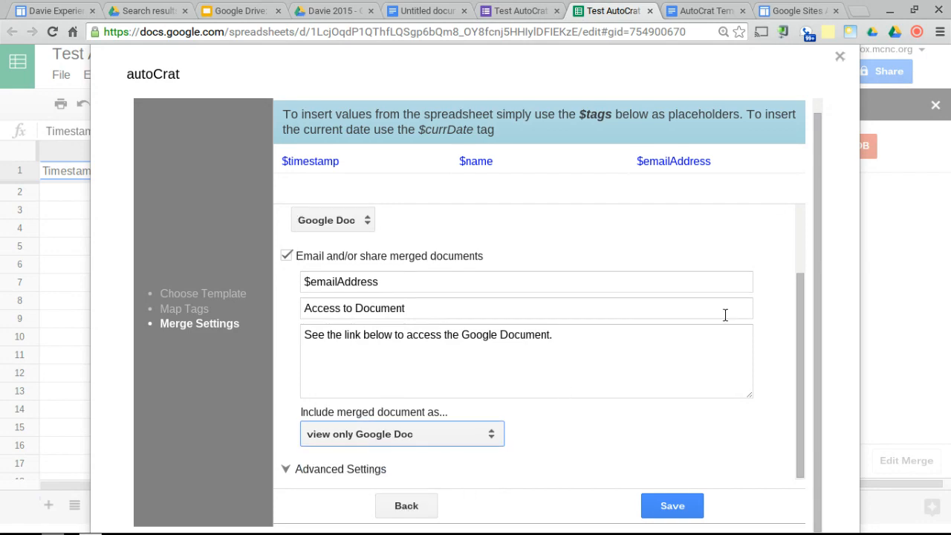
# - In the advanced merge settings, add the Davie 2015 folder as the destination for merged documents
pyautogui.hotkey('ctrl', '-')
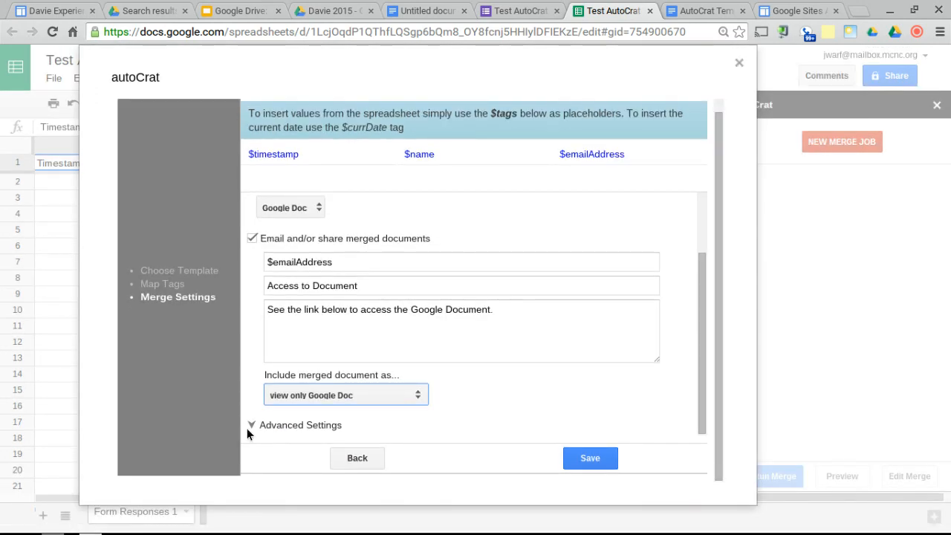
pyautogui.click(251, 425)
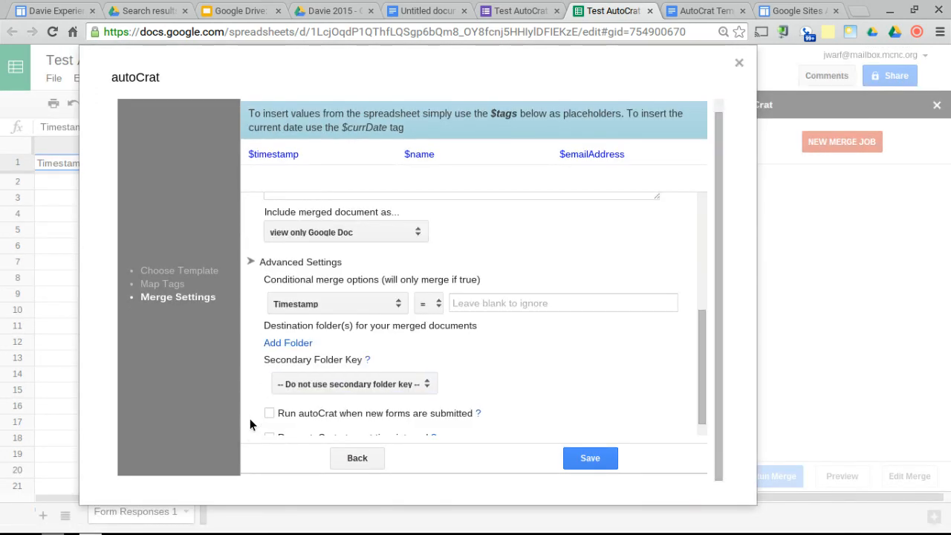
pyautogui.scroll(-1, 251, 424)
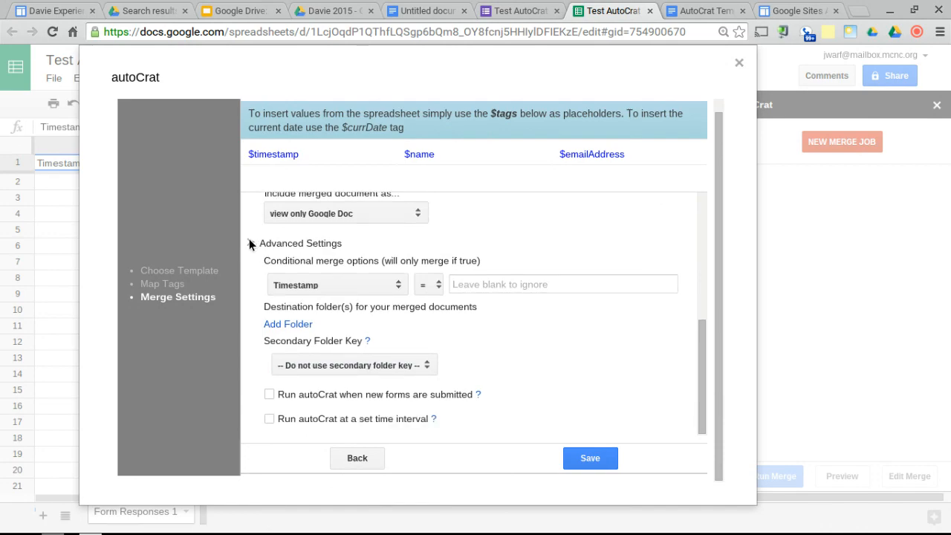
pyautogui.click(293, 327)
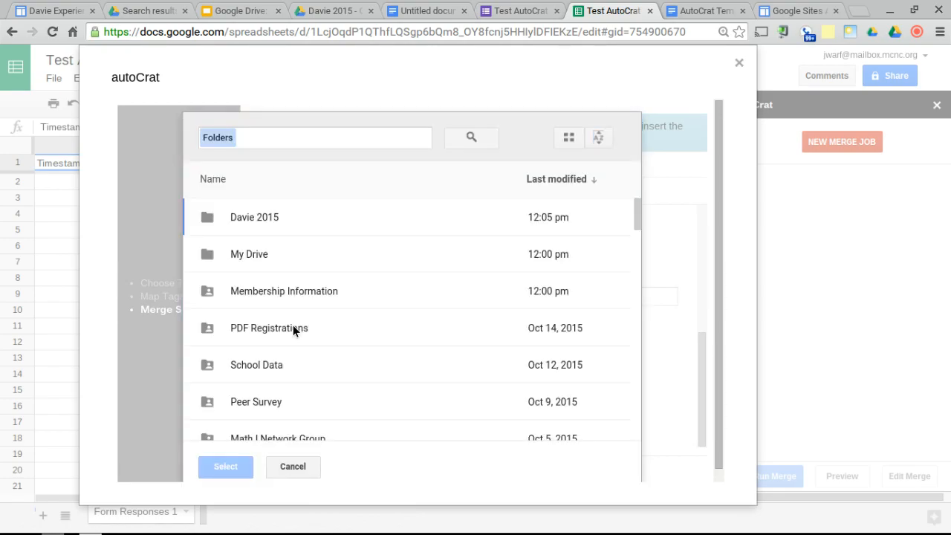
pyautogui.doubleClick(238, 217)
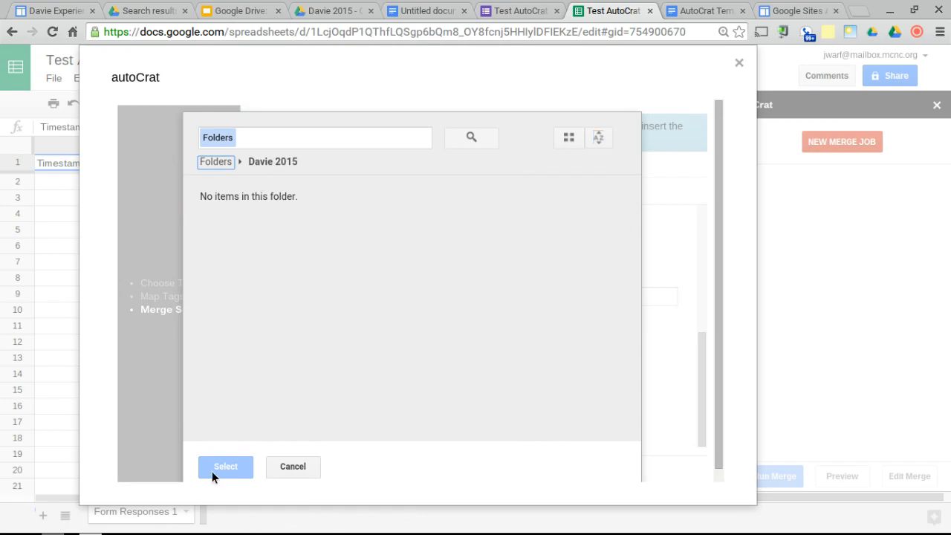
pyautogui.click(255, 162)
pyautogui.click(216, 161)
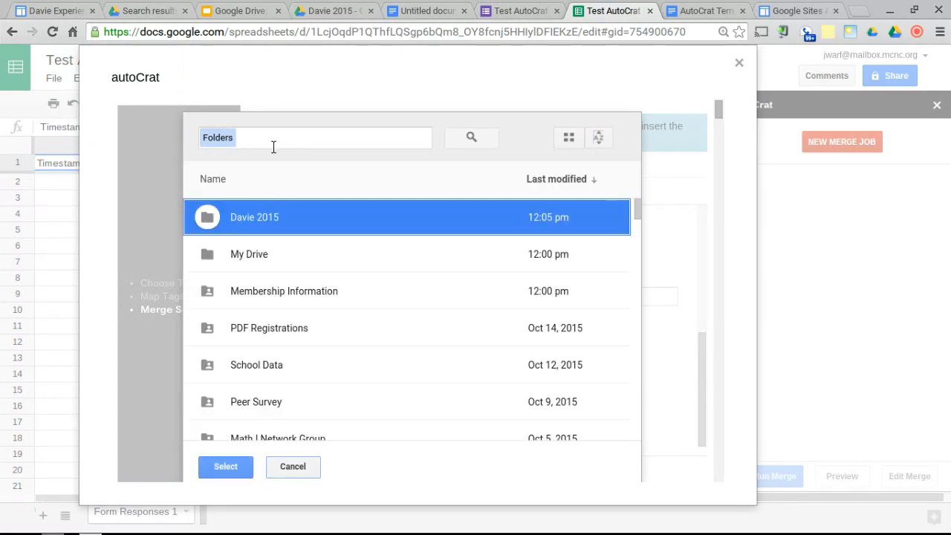
pyautogui.click(220, 468)
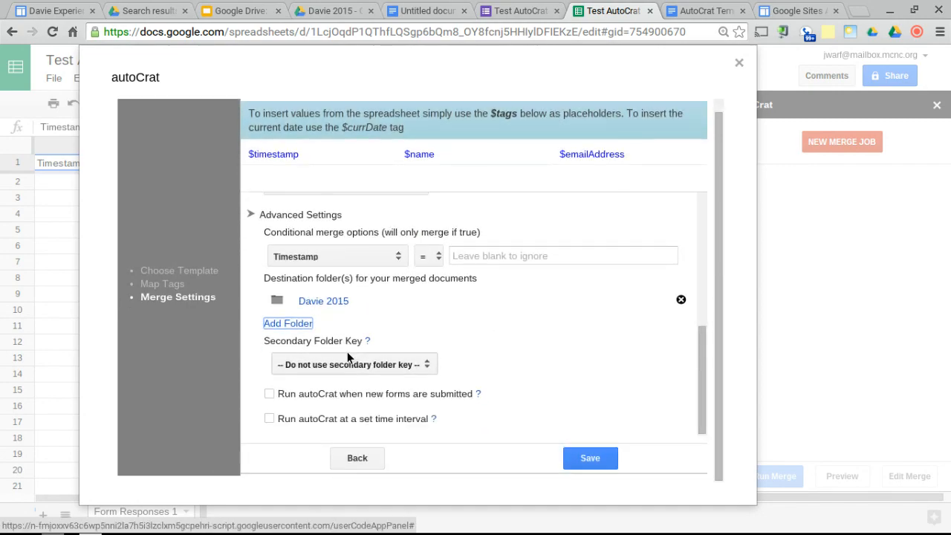
# - Leave the secondary folder key unused, set autoCrat to run when new forms are submitted, and save the merge job, closing the add-on
pyautogui.click(376, 366)
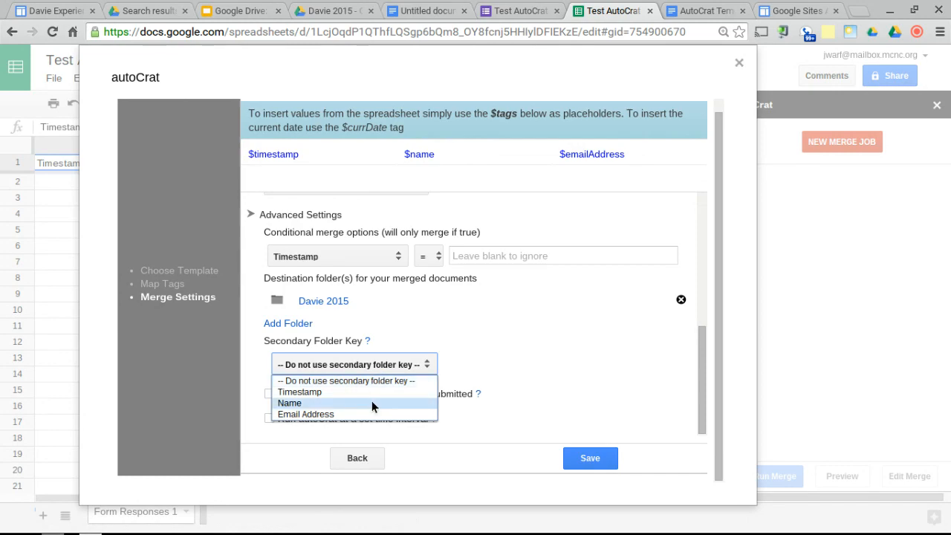
pyautogui.click(446, 329)
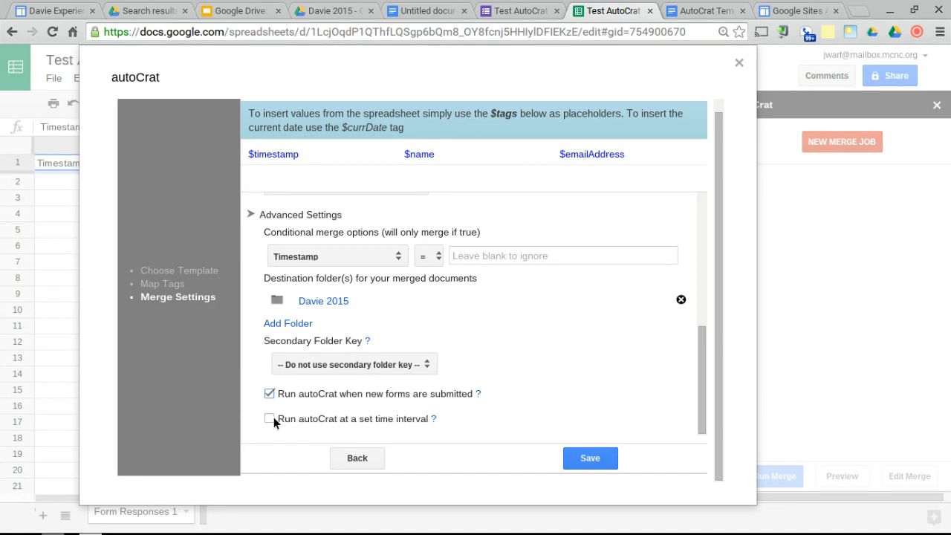
pyautogui.click(599, 461)
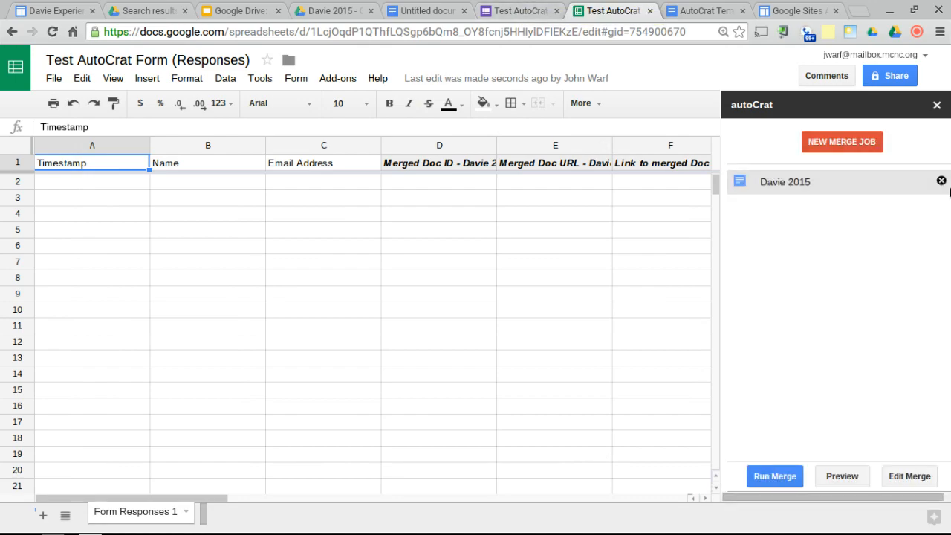
pyautogui.click(937, 105)
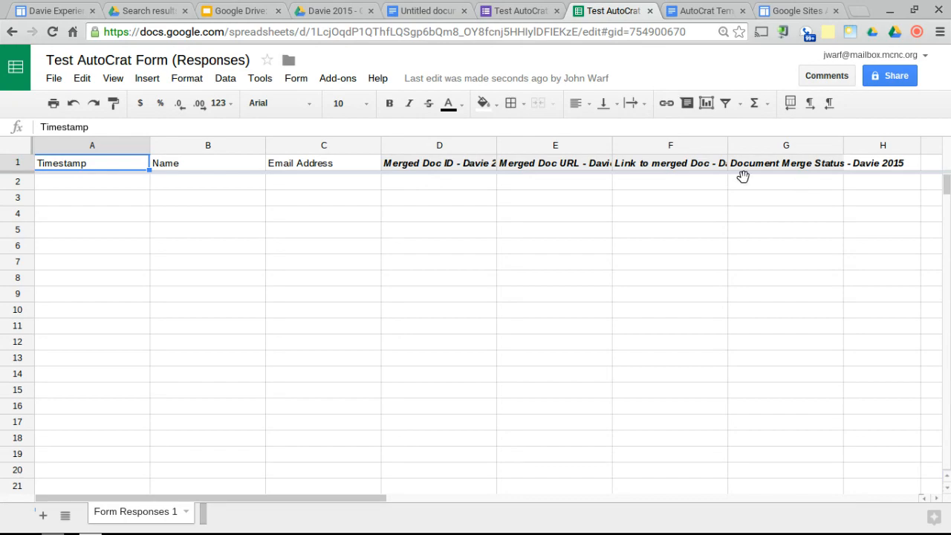
# - Open the live version of Test AutoCrat Form and generate a goo.gl short link for it
pyautogui.click(518, 9)
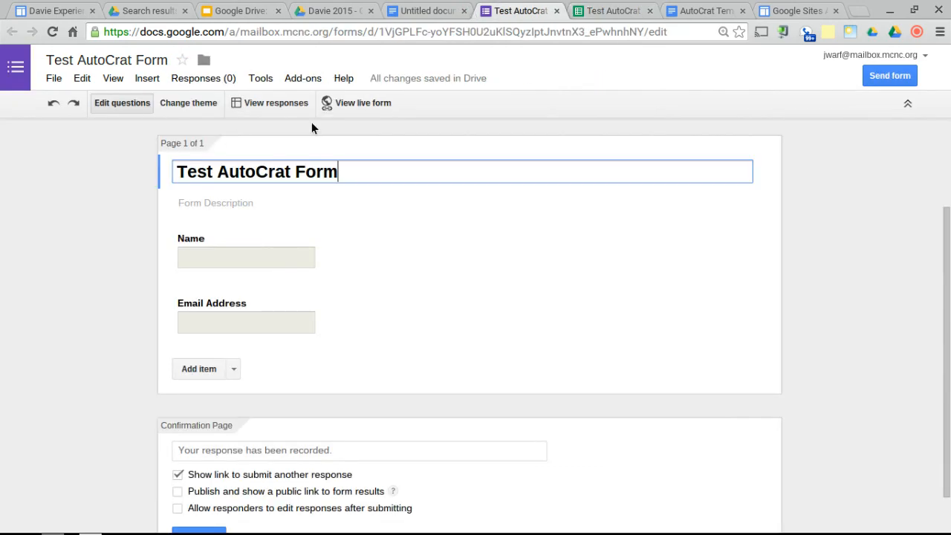
pyautogui.click(362, 104)
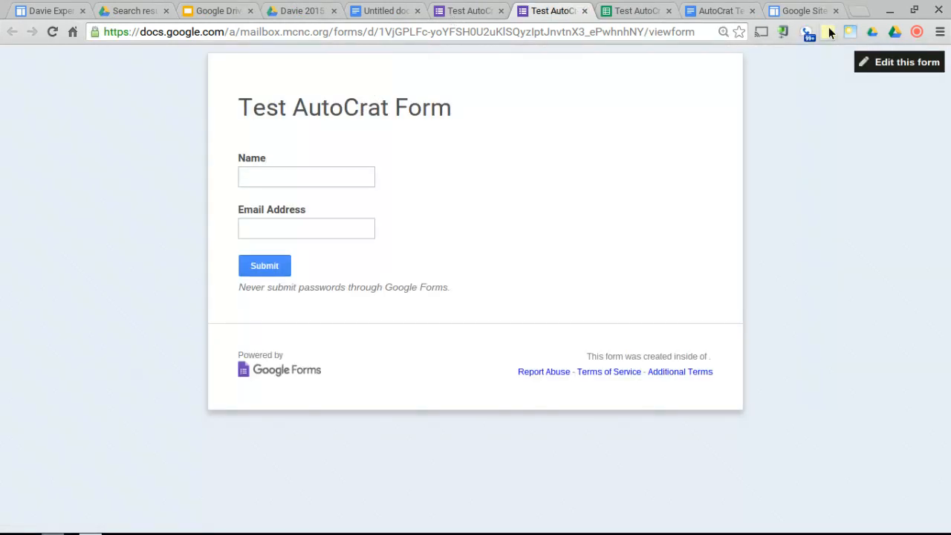
pyautogui.click(785, 32)
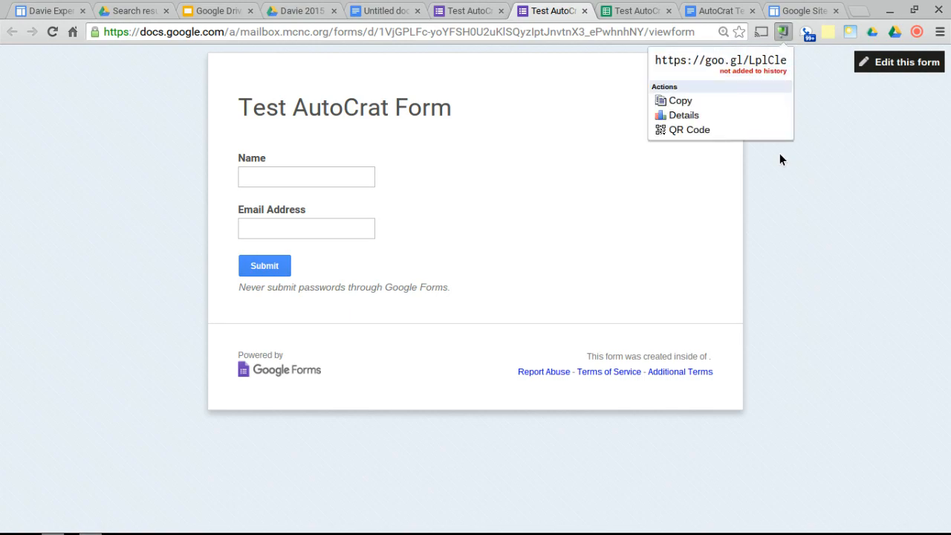
pyautogui.click(781, 30)
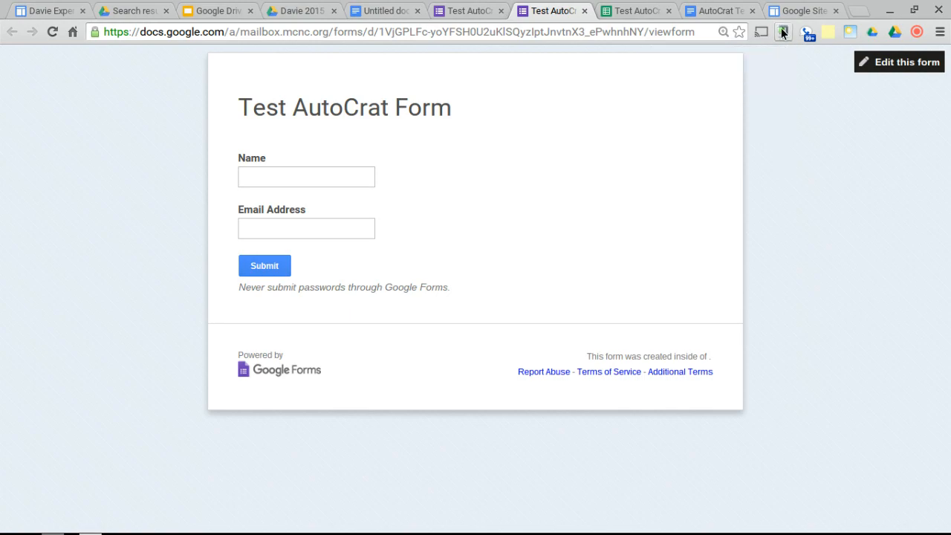
pyautogui.click(782, 31)
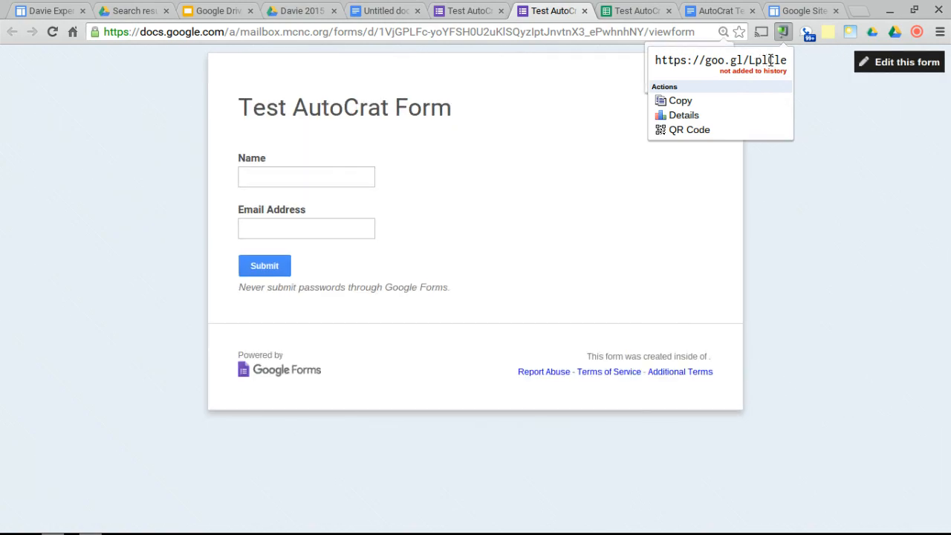
# - View the short link's details page at an enlarged size so the form's address is easy to read
pyautogui.click(685, 116)
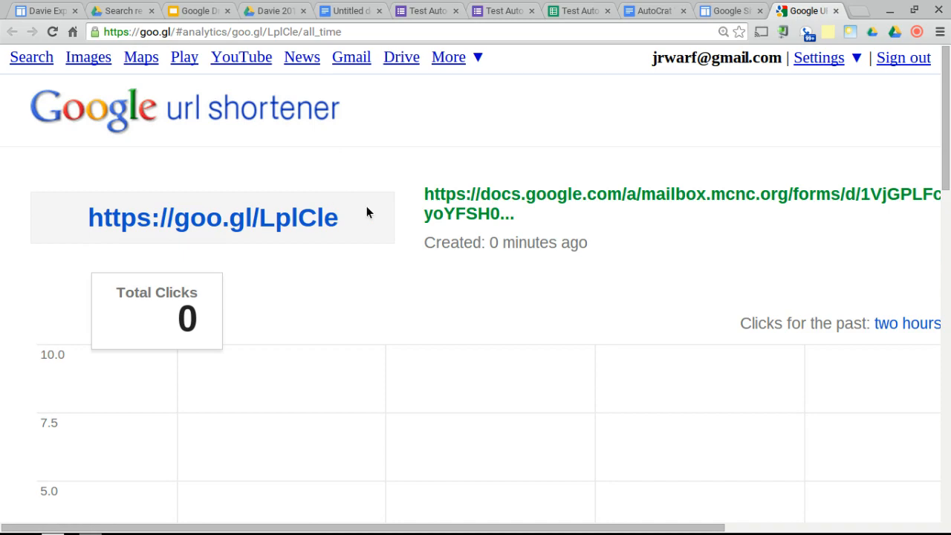
pyautogui.hotkey('ctrl', '+')
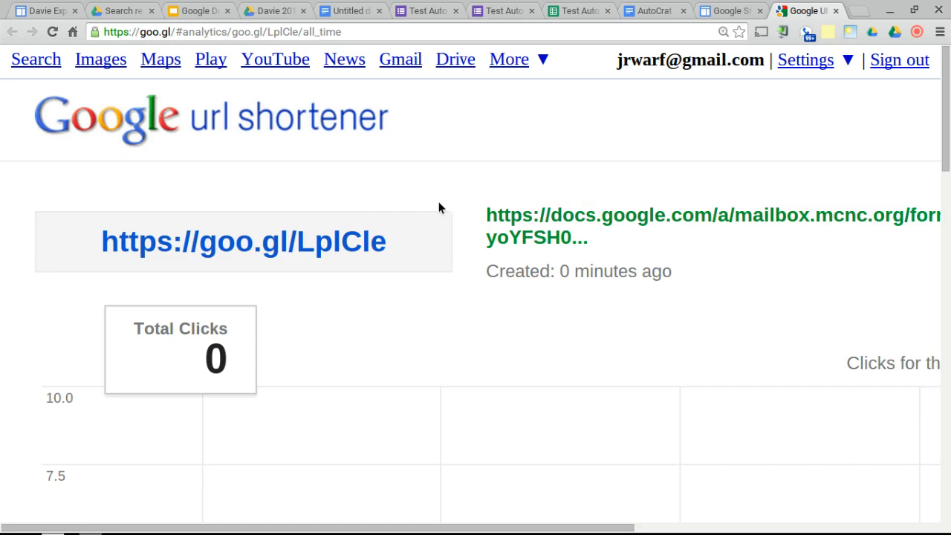
pyautogui.hotkey('ctrl', '+')
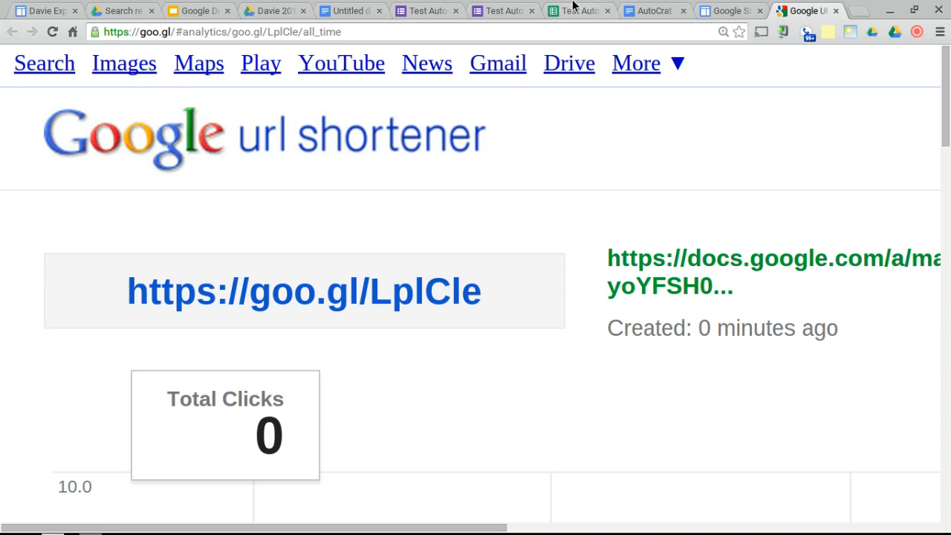
# - Turn off the login requirement for viewing Test AutoCrat Form, making it accessible outside the organization
pyautogui.click(437, 10)
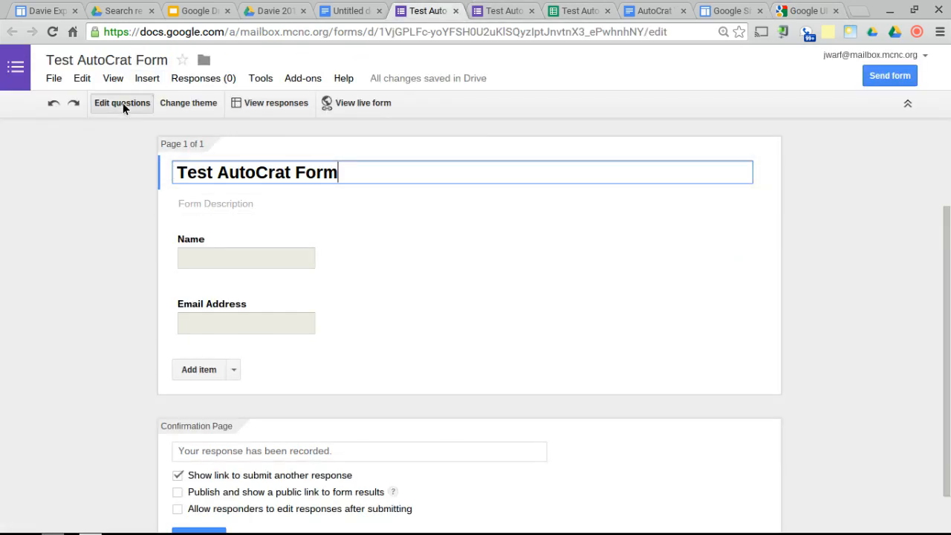
pyautogui.moveTo(223, 301)
pyautogui.scroll(2, 223, 301)
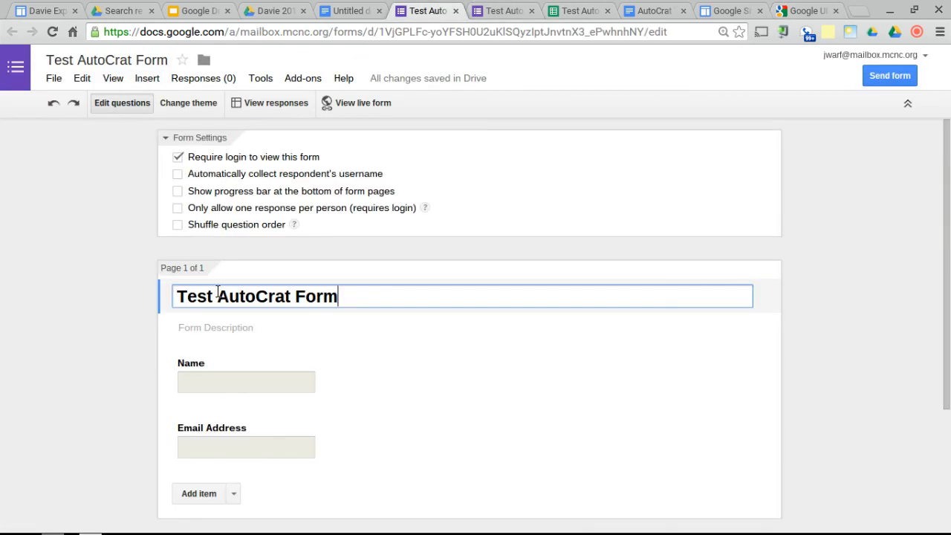
pyautogui.click(178, 157)
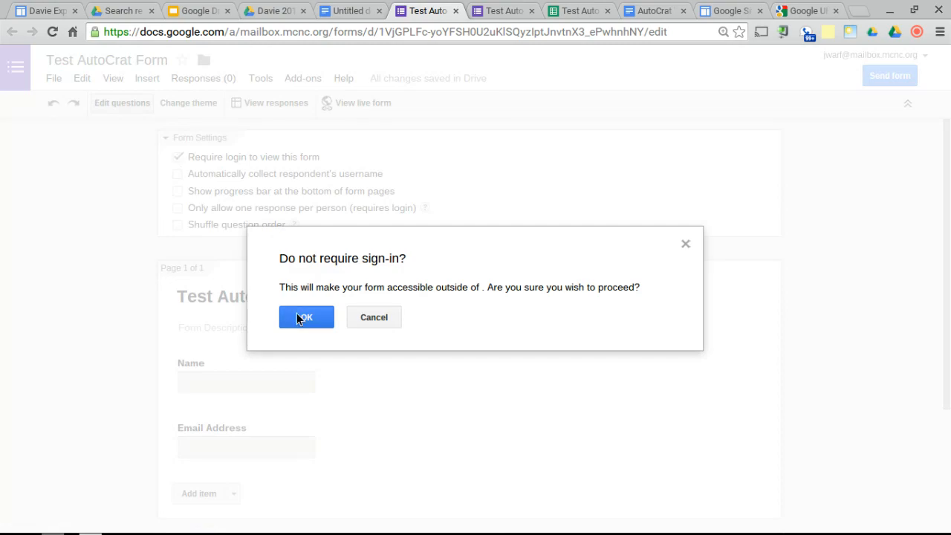
pyautogui.click(298, 315)
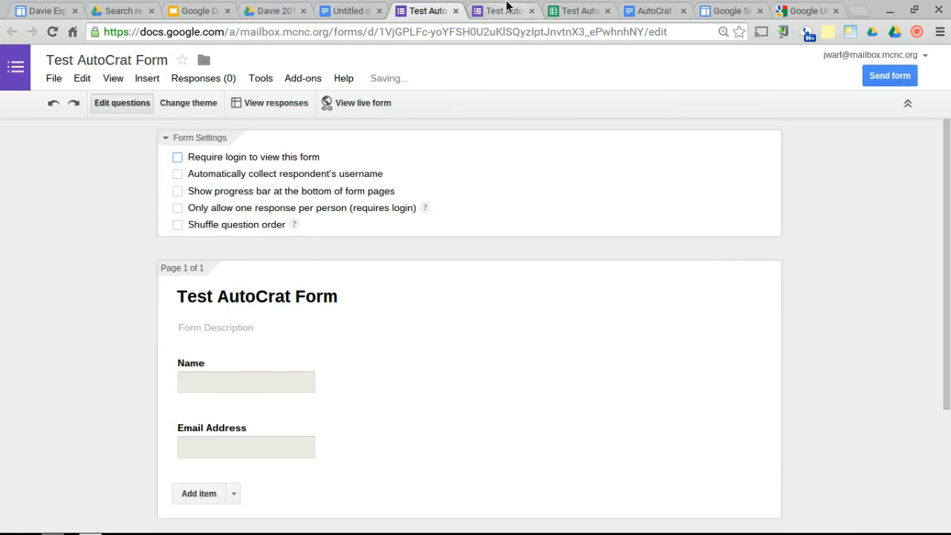
# - Check the live version of Test AutoCrat Form and return to the short link's details page
pyautogui.click(504, 10)
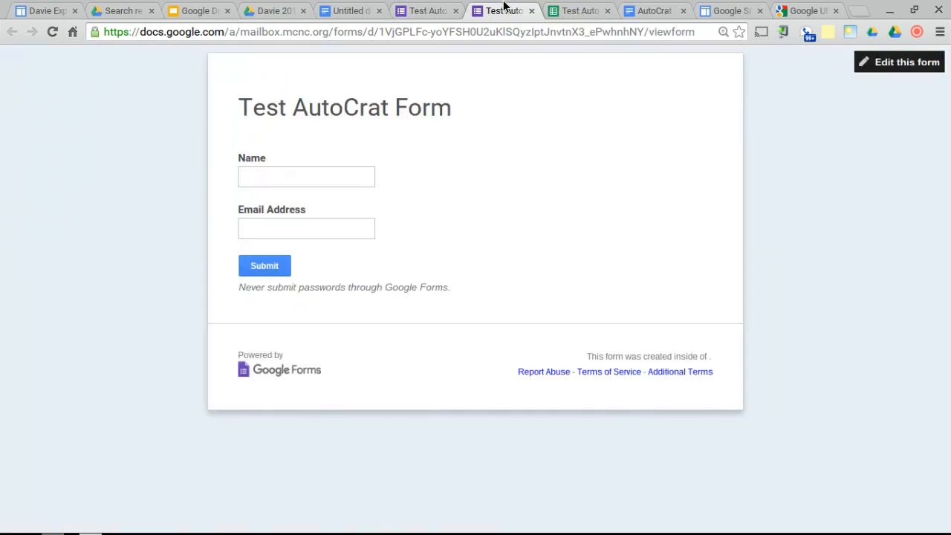
pyautogui.click(718, 7)
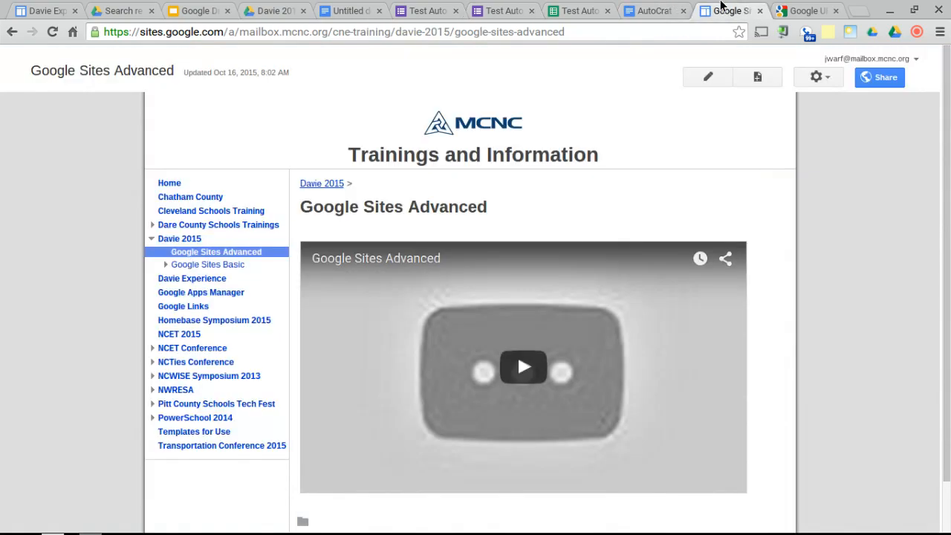
pyautogui.click(794, 7)
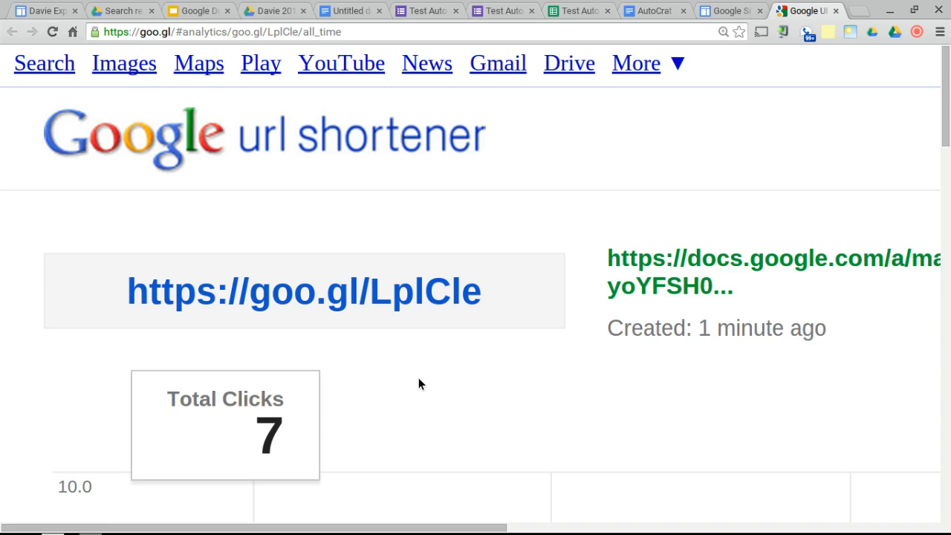
# - Examine the short link's referrer, browser, country and platform charts at a reduced page size
pyautogui.scroll(-2, 414, 399)
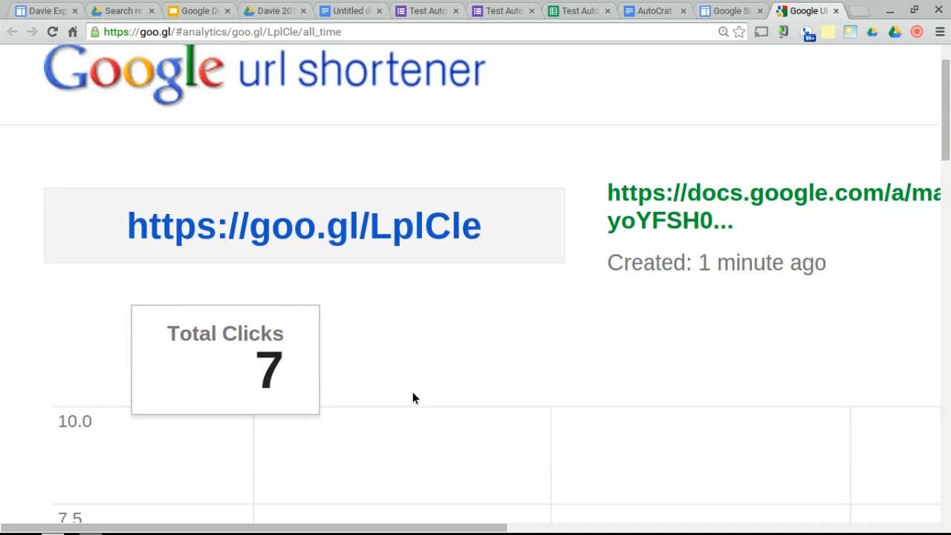
pyautogui.scroll(-7, 414, 398)
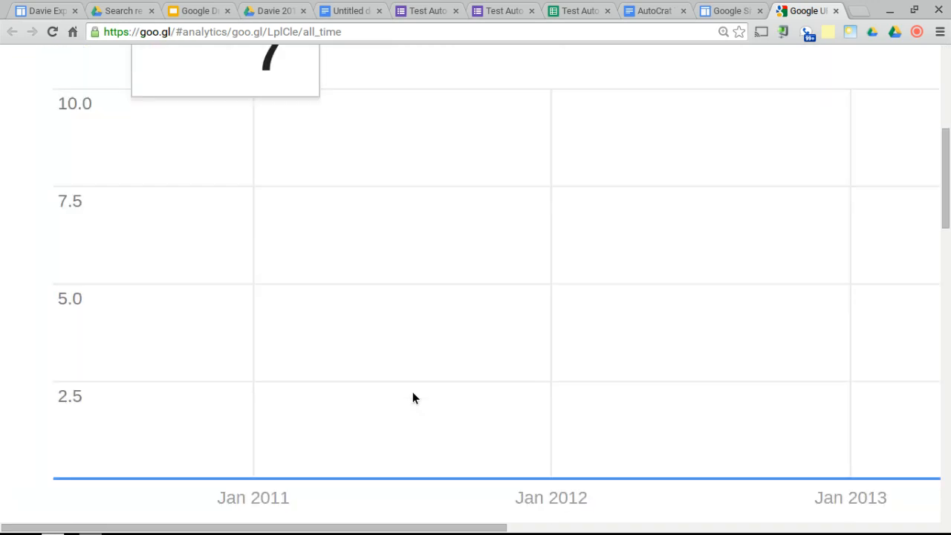
pyautogui.scroll(-5, 412, 399)
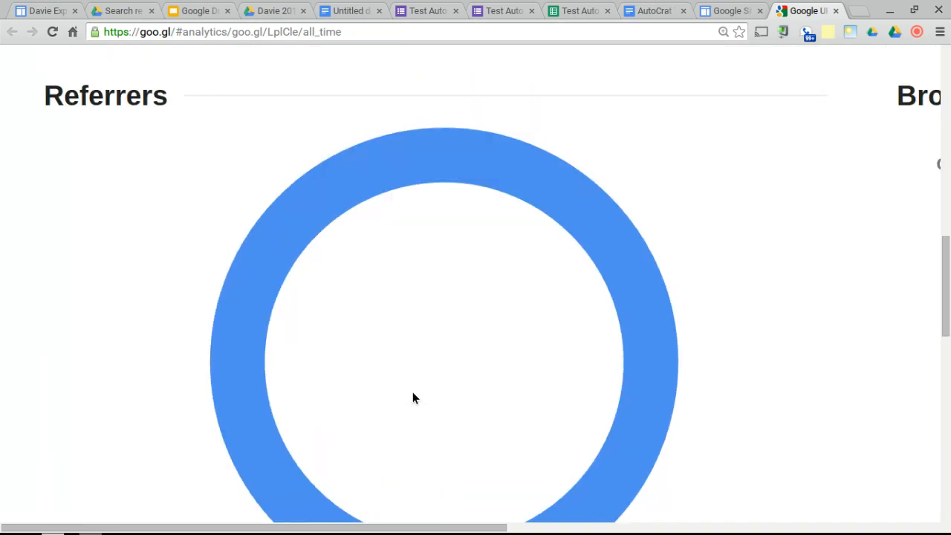
pyautogui.hotkey('ctrl', '-')
pyautogui.hotkey('ctrl', '-')
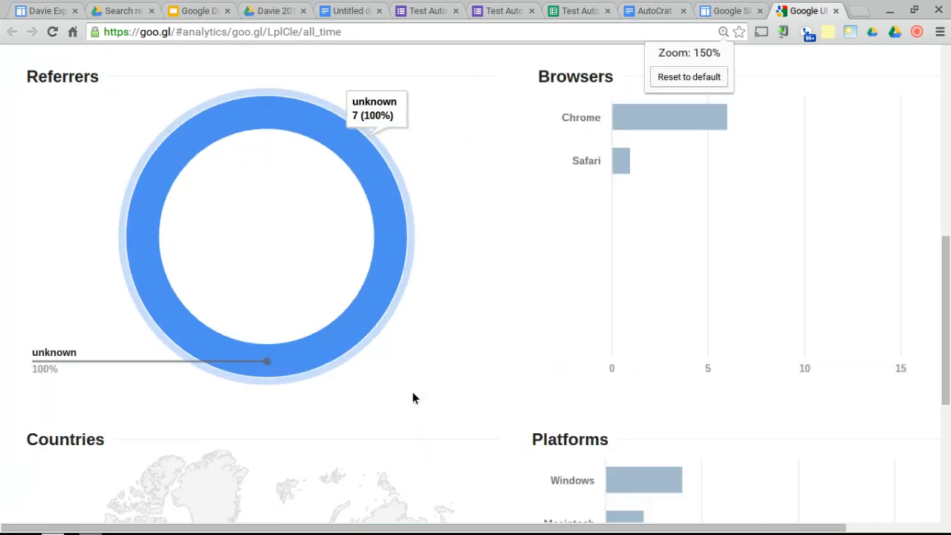
pyautogui.hotkey('ctrl', '-')
pyautogui.hotkey('ctrl', '-')
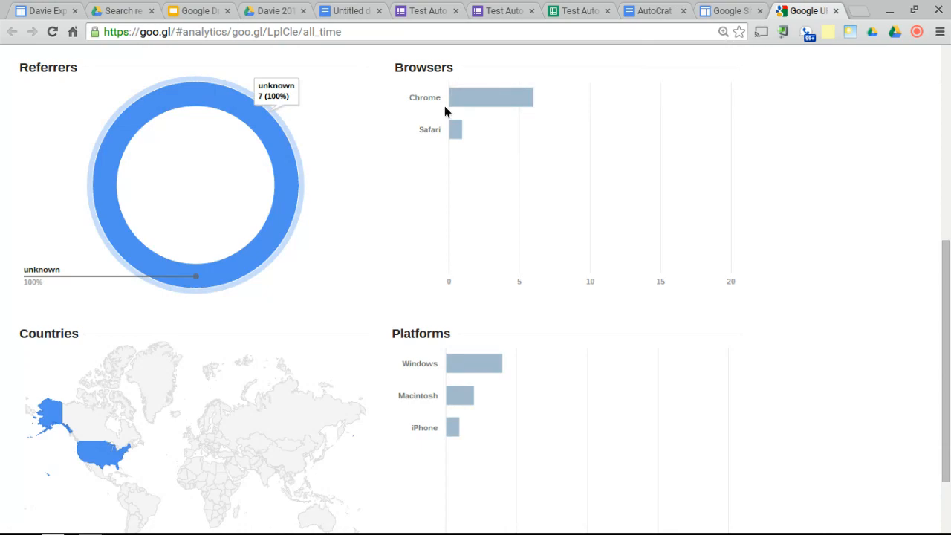
pyautogui.moveTo(489, 108)
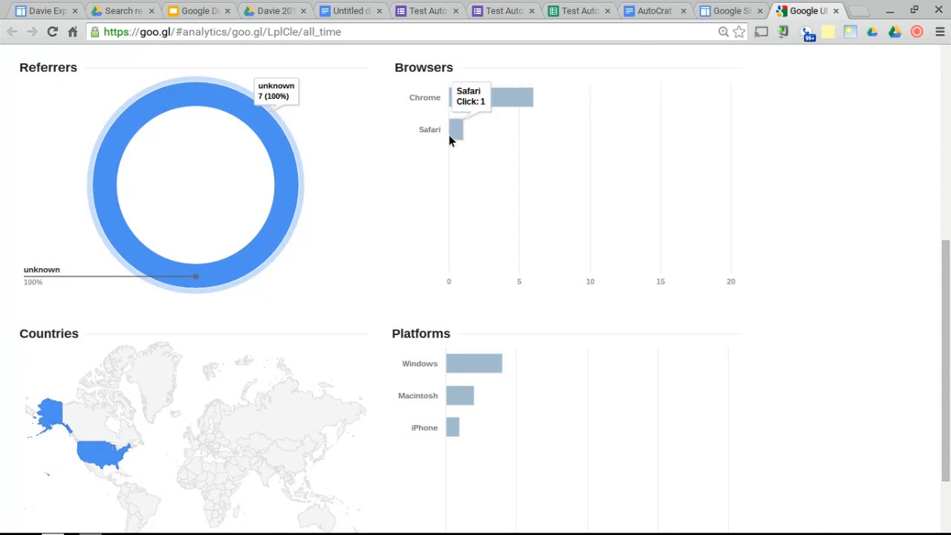
pyautogui.moveTo(476, 369)
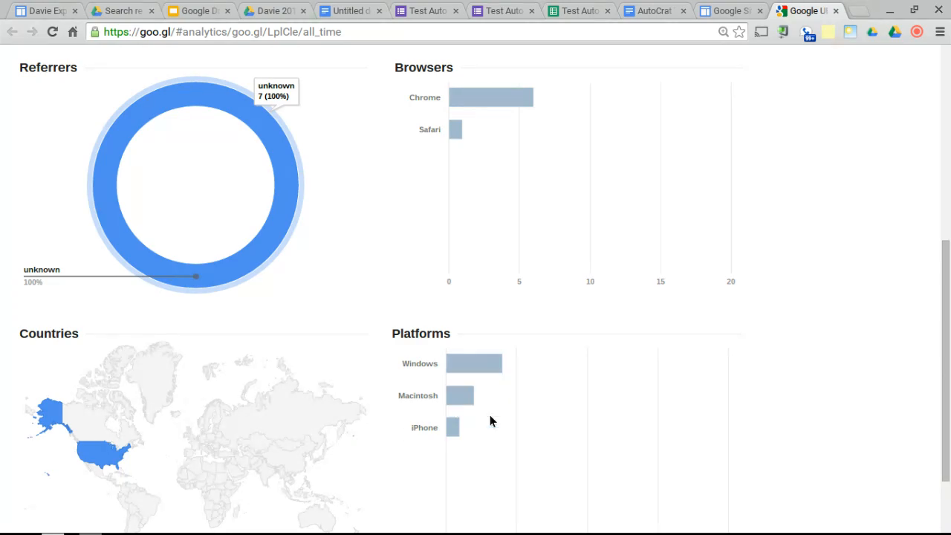
# - Review the short link's total clicks and click timeline at normal page size, and refresh the statistics
pyautogui.scroll(1, 357, 250)
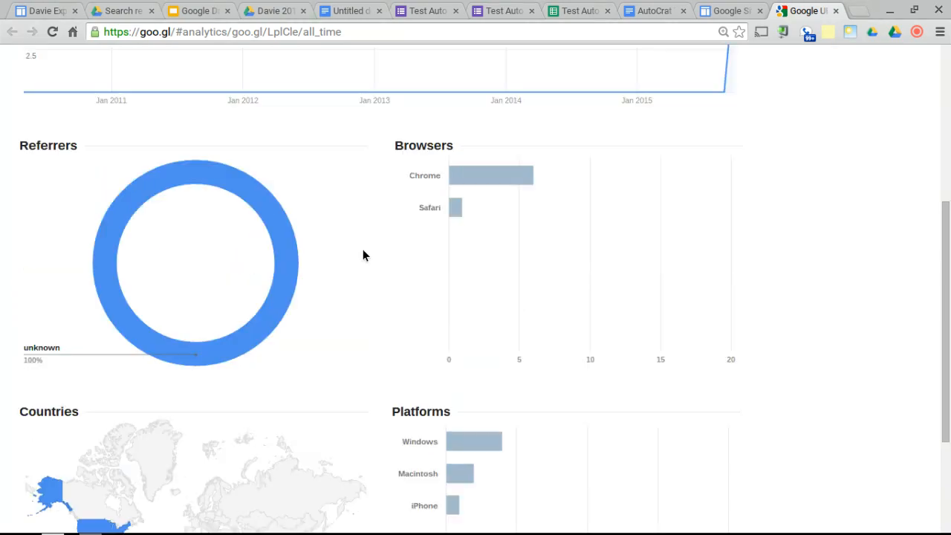
pyautogui.scroll(-1, 363, 255)
pyautogui.scroll(3, 362, 255)
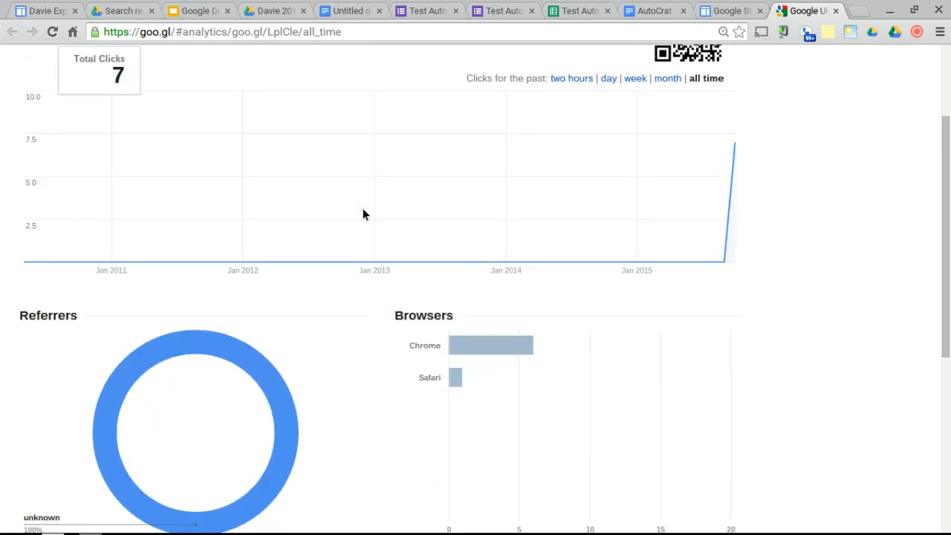
pyautogui.scroll(2, 363, 214)
pyautogui.hotkey('ctrl', '-')
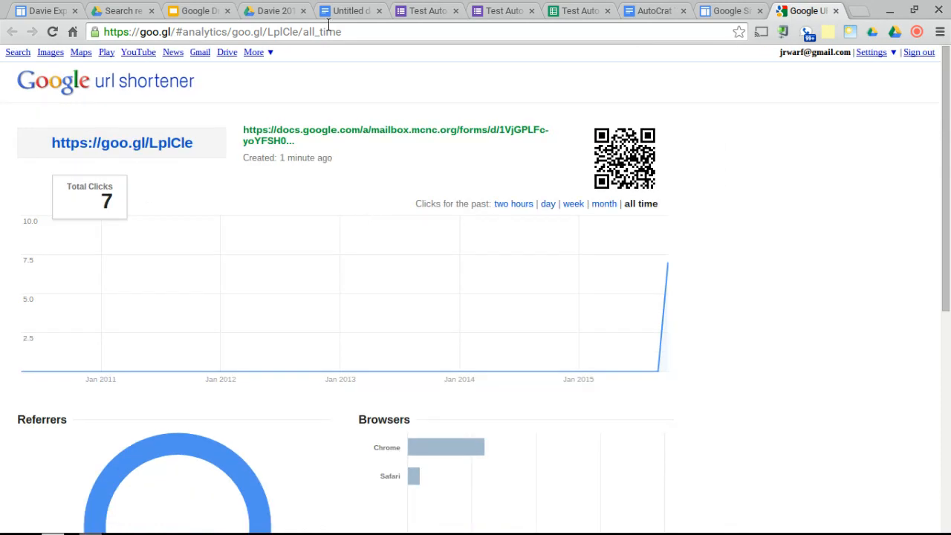
pyautogui.press('F5')
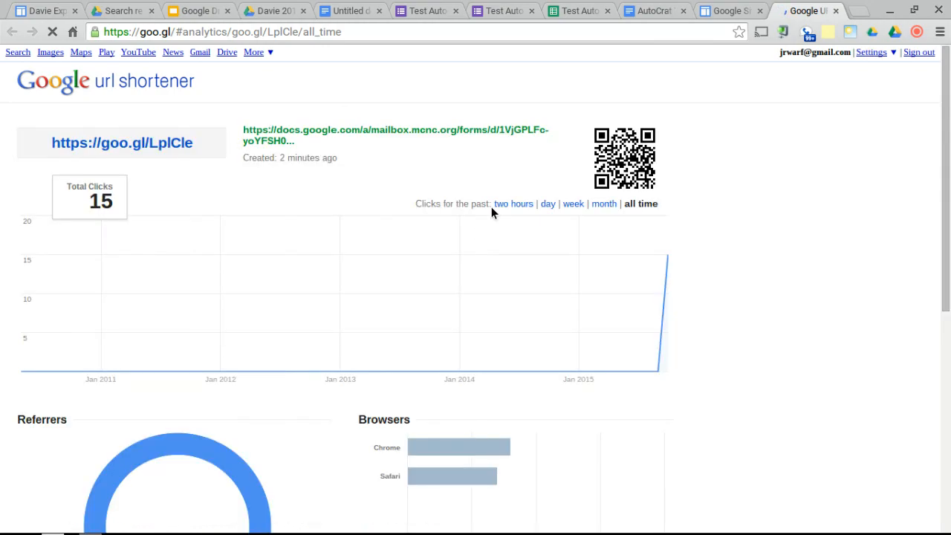
# - Check the form responses spreadsheet for merge results and reload the Davie 2015 folder to list the merged documents
pyautogui.click(574, 12)
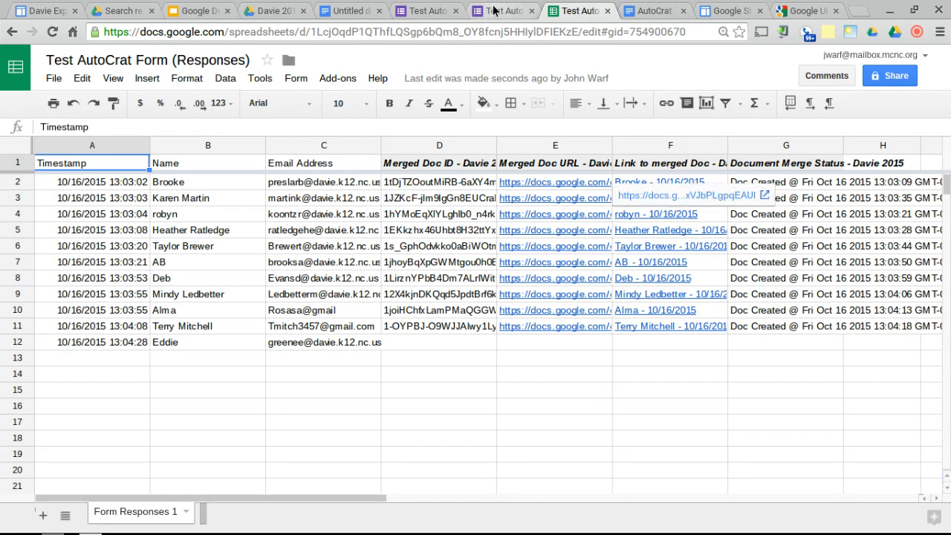
pyautogui.click(246, 10)
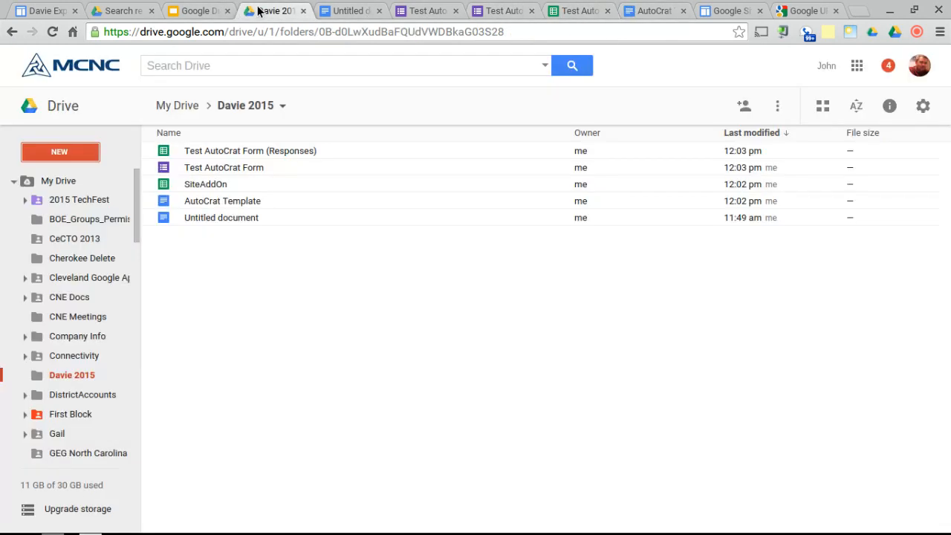
pyautogui.click(52, 31)
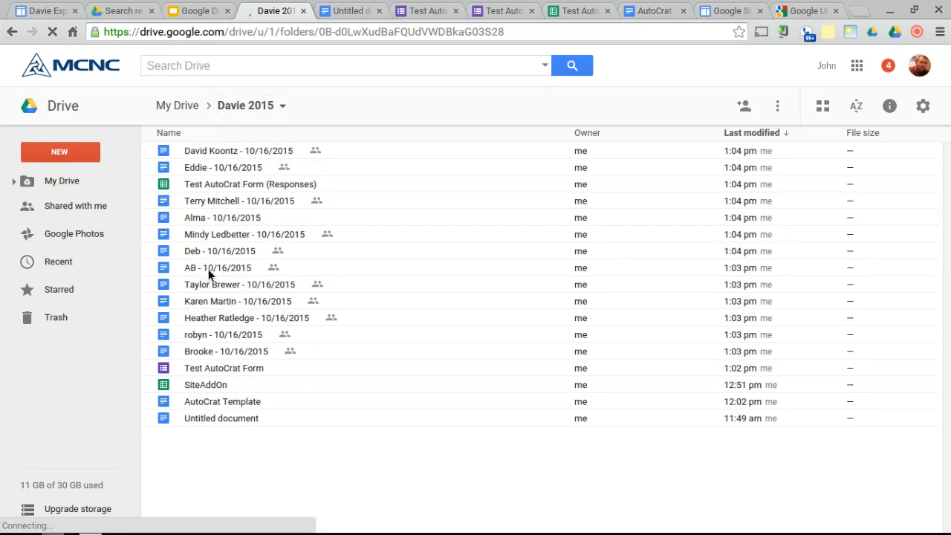
# - Open one attendee's merged document to check its content, close it, and return to the form responses spreadsheet
pyautogui.doubleClick(216, 166)
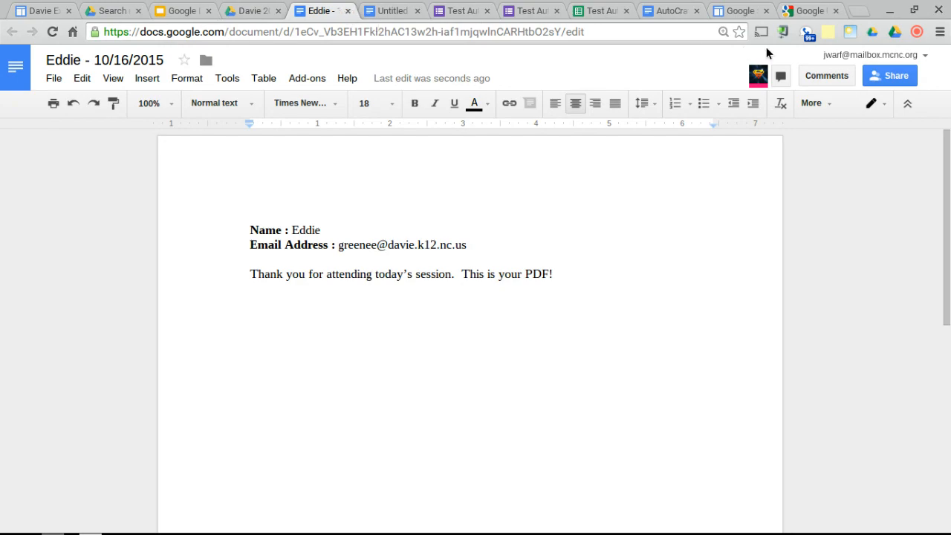
pyautogui.click(347, 12)
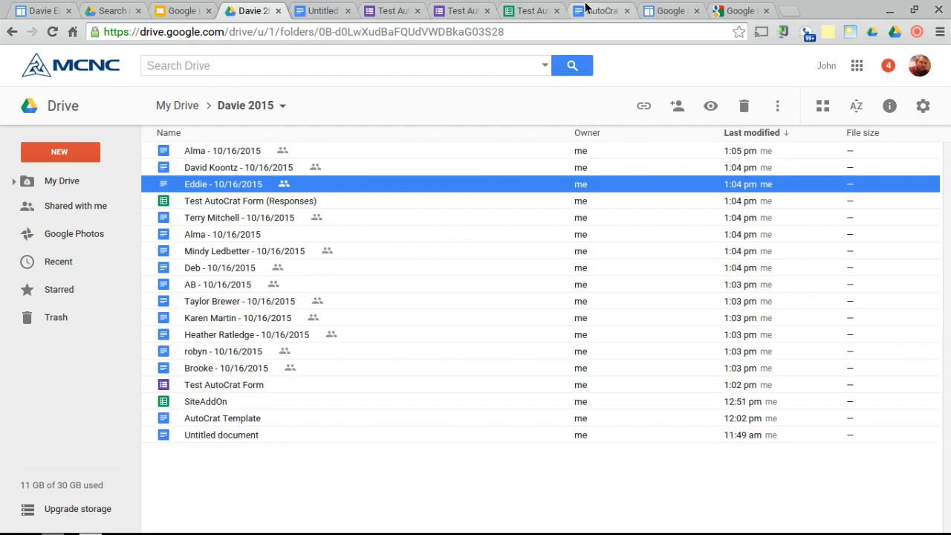
pyautogui.click(522, 14)
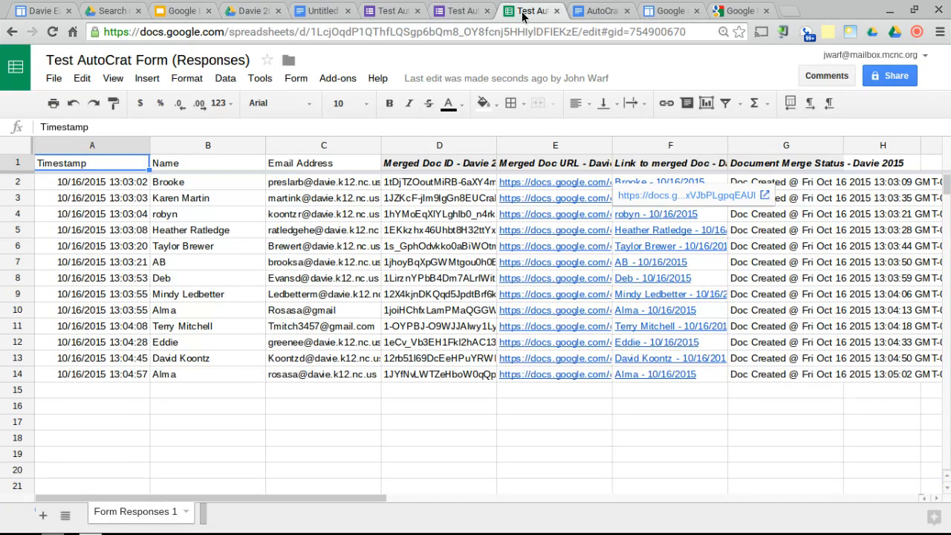
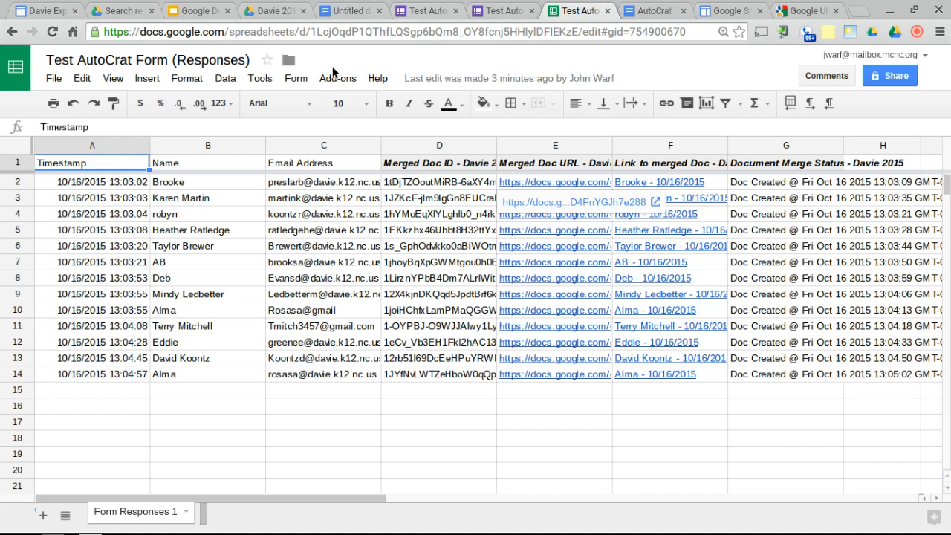
# - Examine the add-ons installed in the responses spreadsheet and the untitled document, including Thesaurus, MindMeister, Code Pretty and Avery Label Merge
pyautogui.click(333, 71)
pyautogui.moveTo(350, 108)
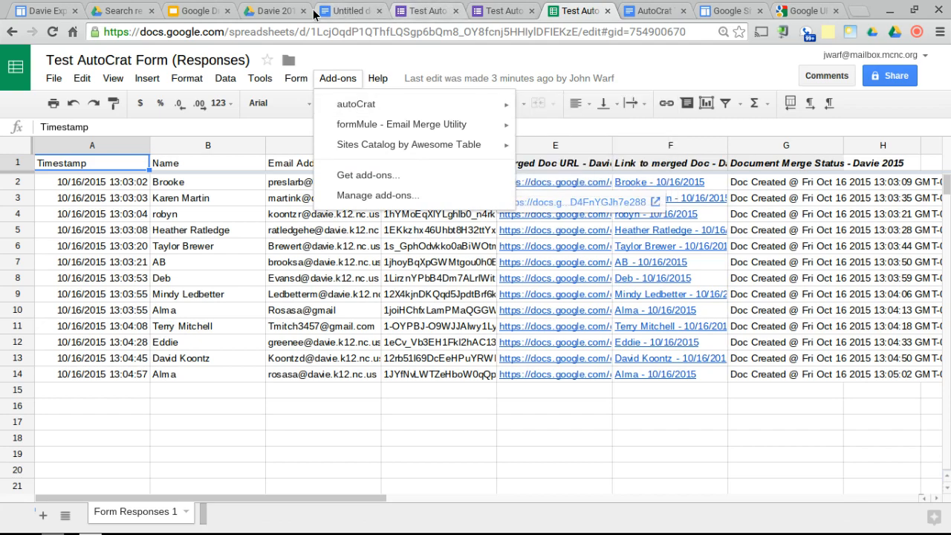
pyautogui.click(347, 11)
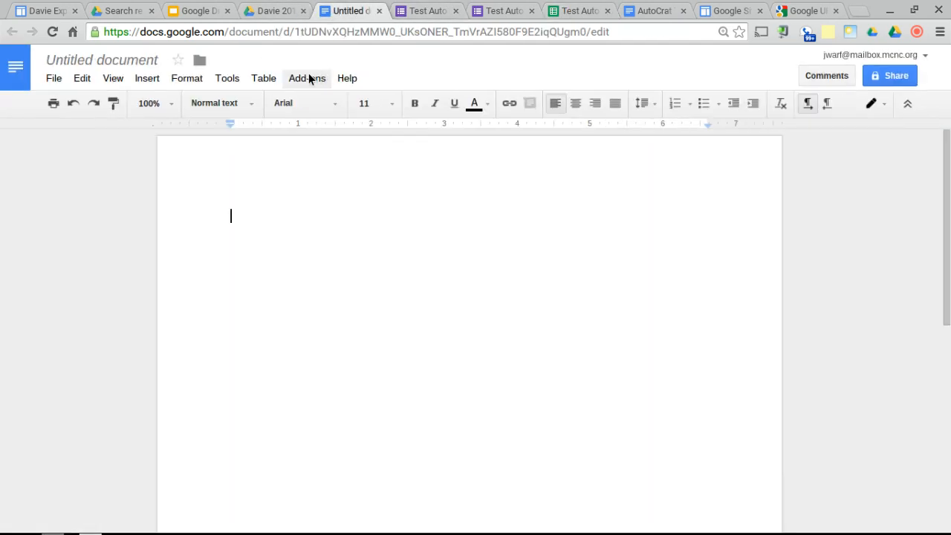
pyautogui.click(309, 78)
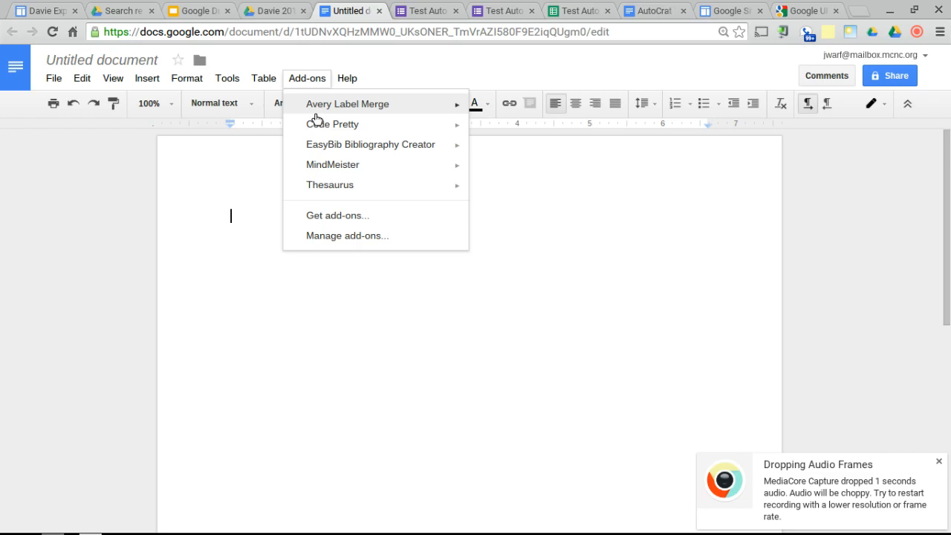
pyautogui.moveTo(316, 122)
pyautogui.click(939, 462)
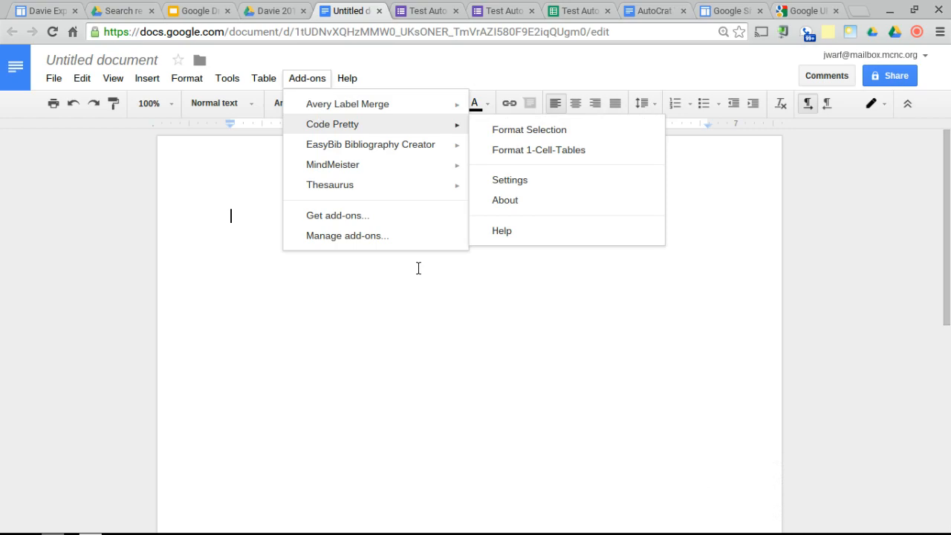
pyautogui.moveTo(357, 192)
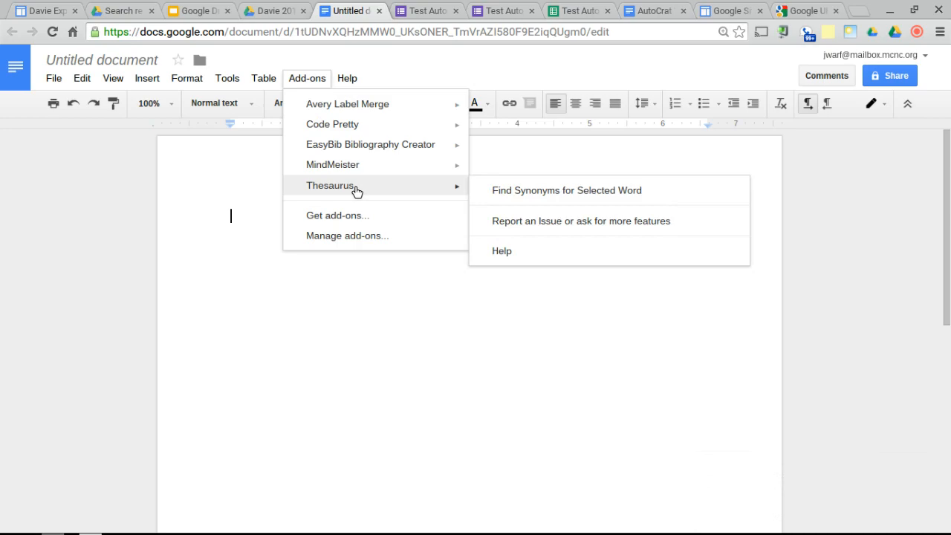
pyautogui.moveTo(360, 167)
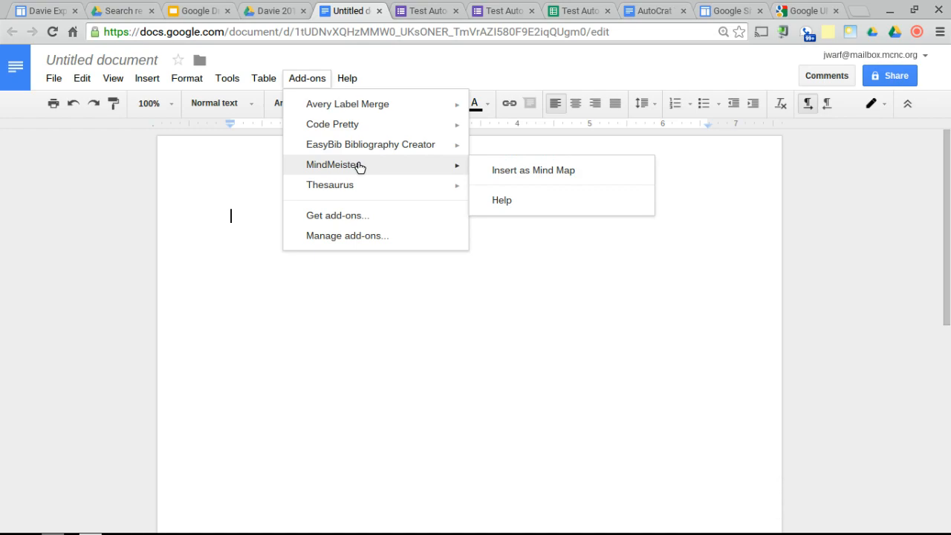
pyautogui.moveTo(359, 129)
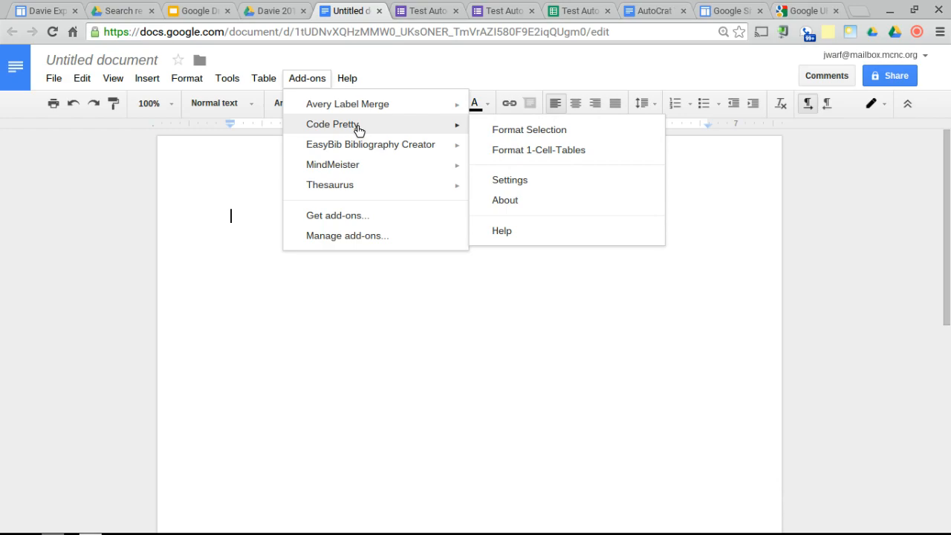
pyautogui.moveTo(362, 109)
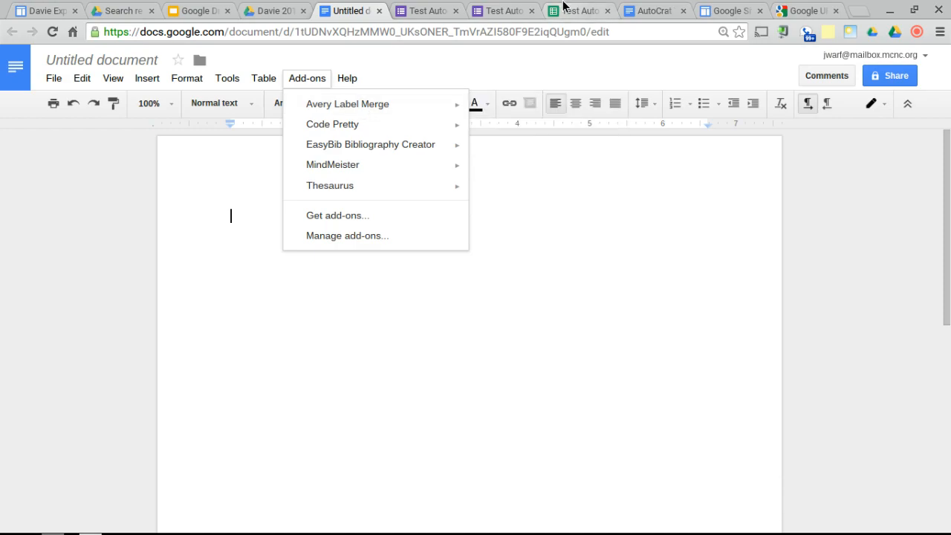
# - Revisit the form responses spreadsheet and bring up the Google Drive: Add-Ons presentation
pyautogui.click(559, 11)
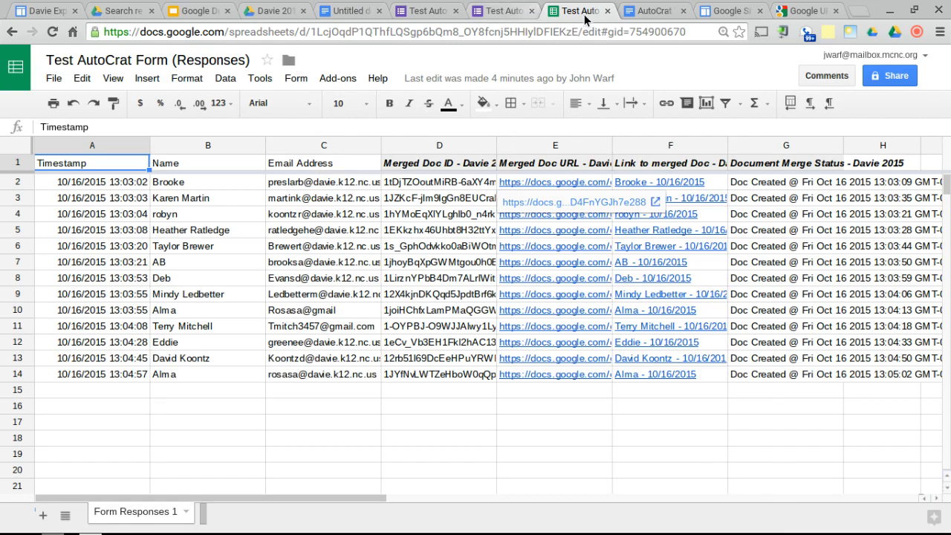
pyautogui.click(211, 11)
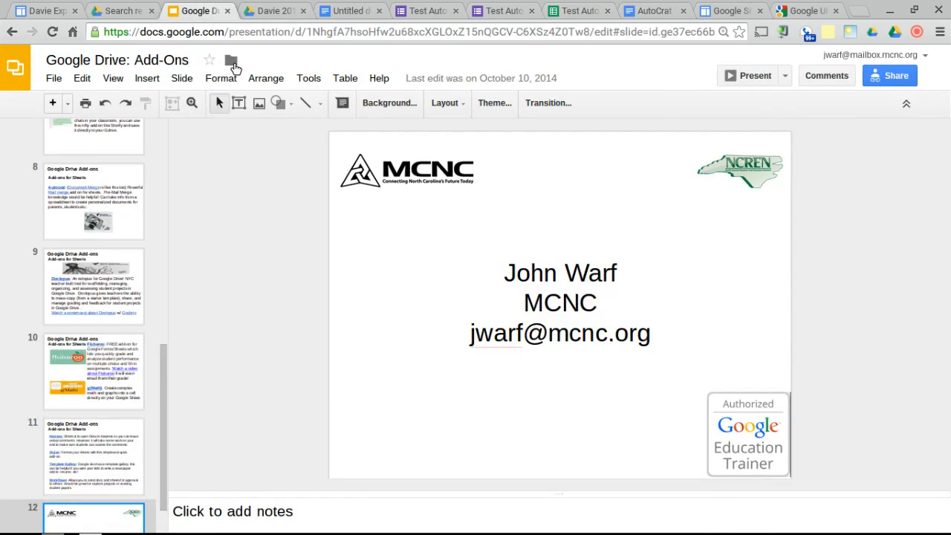